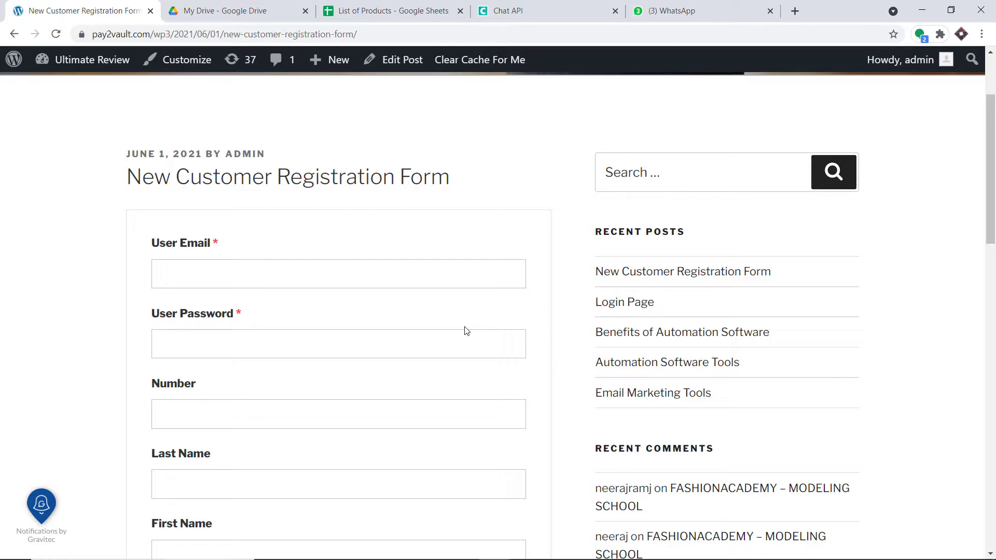
Enter the customer's email, account password and pasted phone number on the registration form
scroll(465, 330, "down", 1)
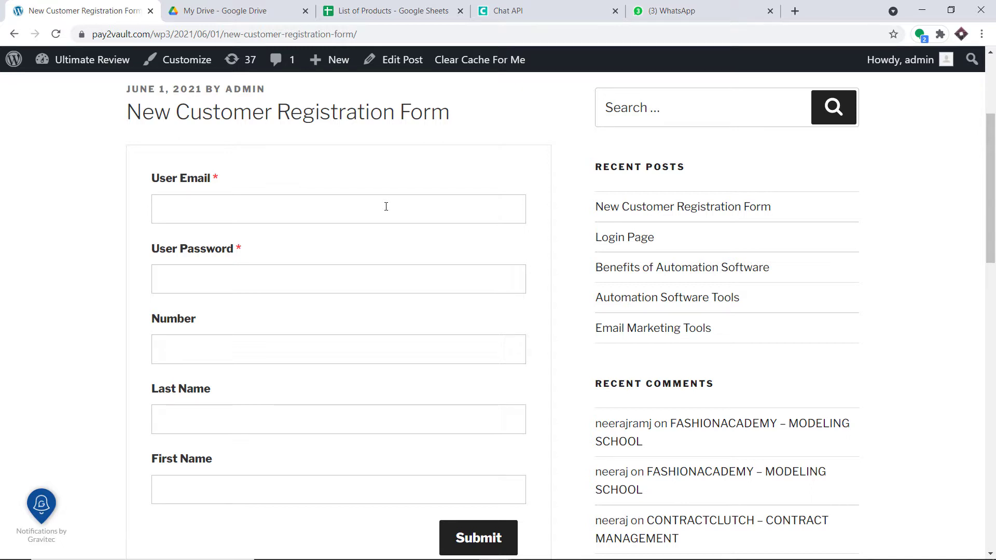
left_click(386, 206)
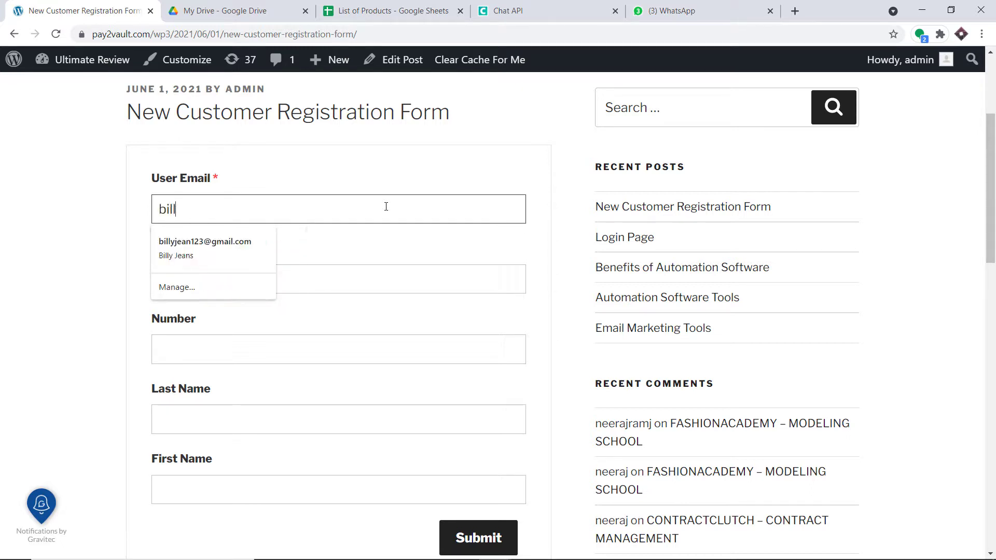
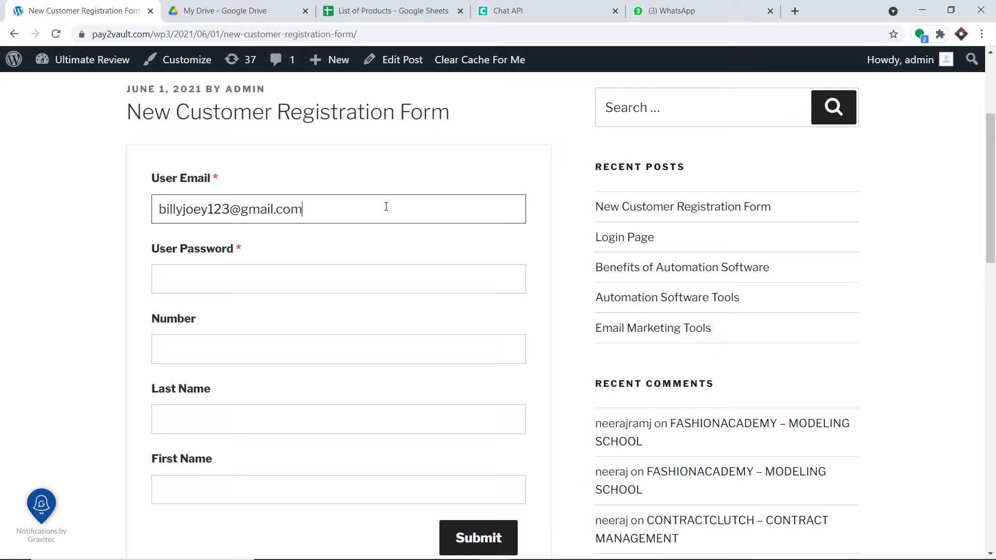
left_click(299, 271)
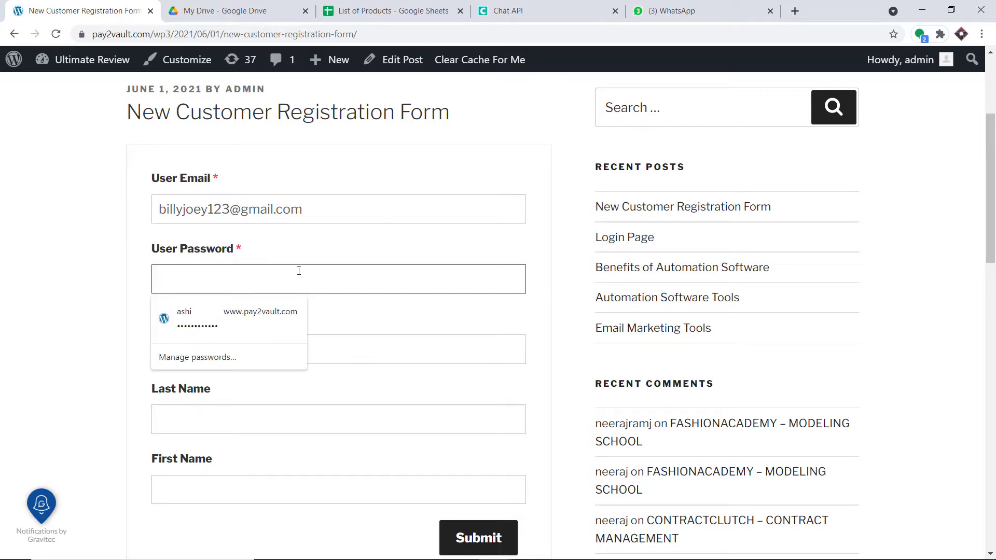
type("•••••••••")
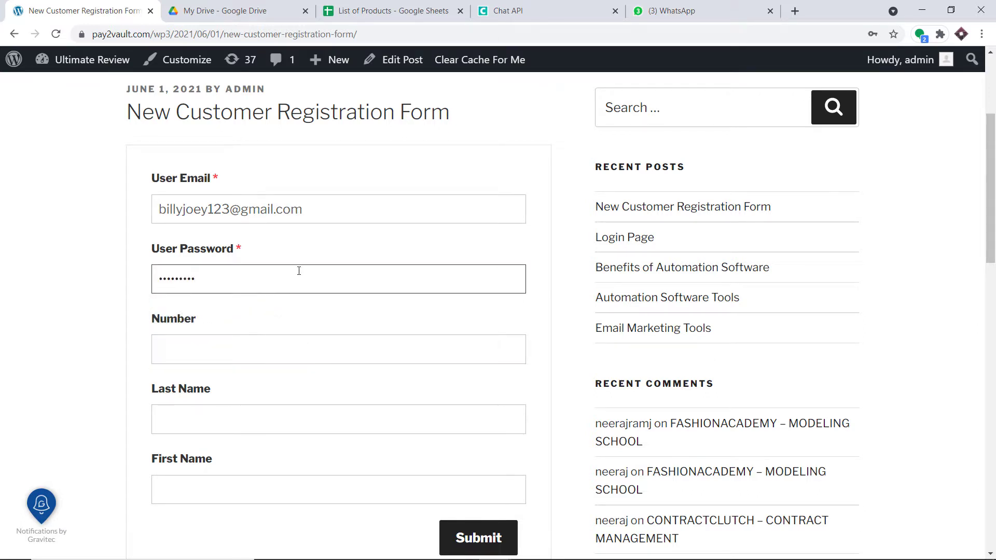
left_click(266, 351)
right_click(266, 354)
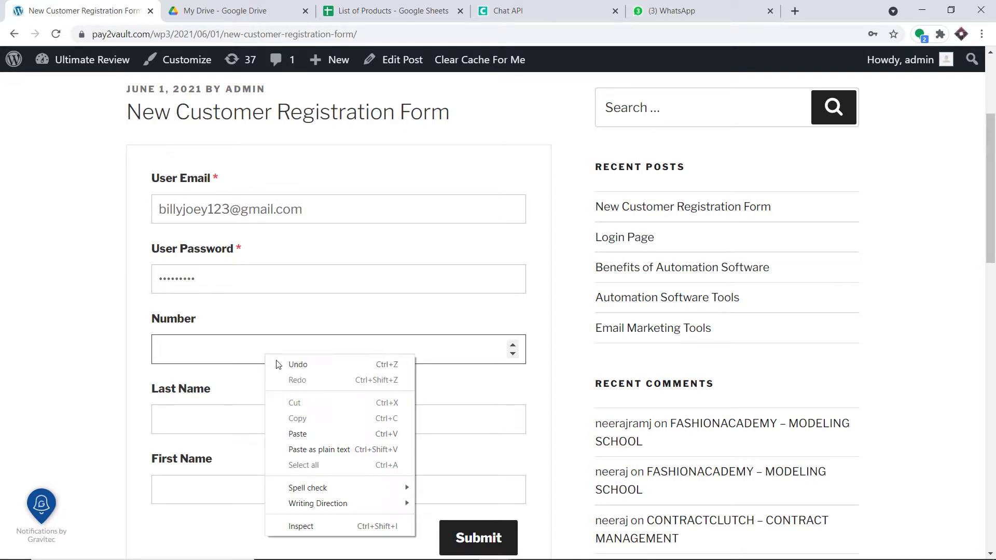
left_click(313, 435)
Fill in the customer's last and first names, then correct the email address
scroll(322, 382, "down", 2)
left_click(264, 289)
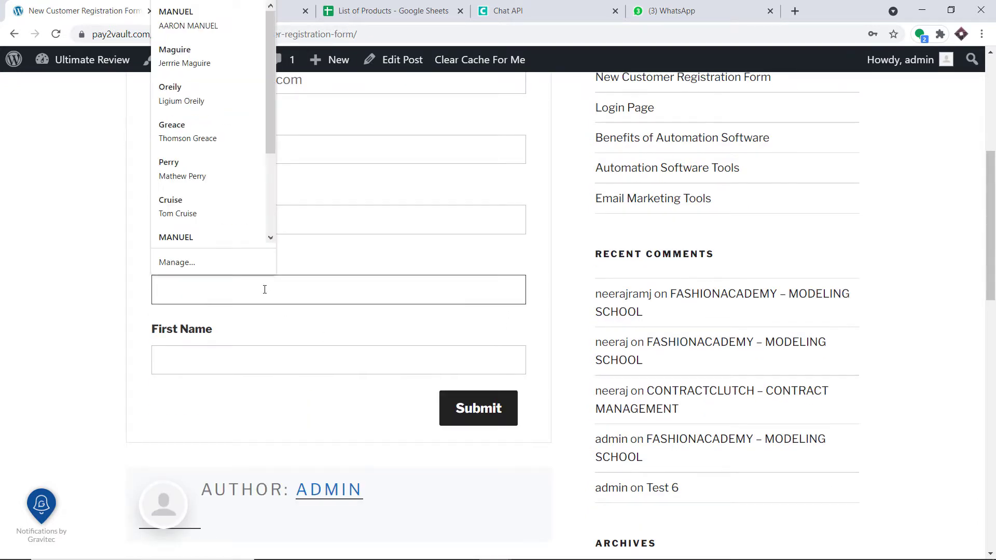
type("Joey")
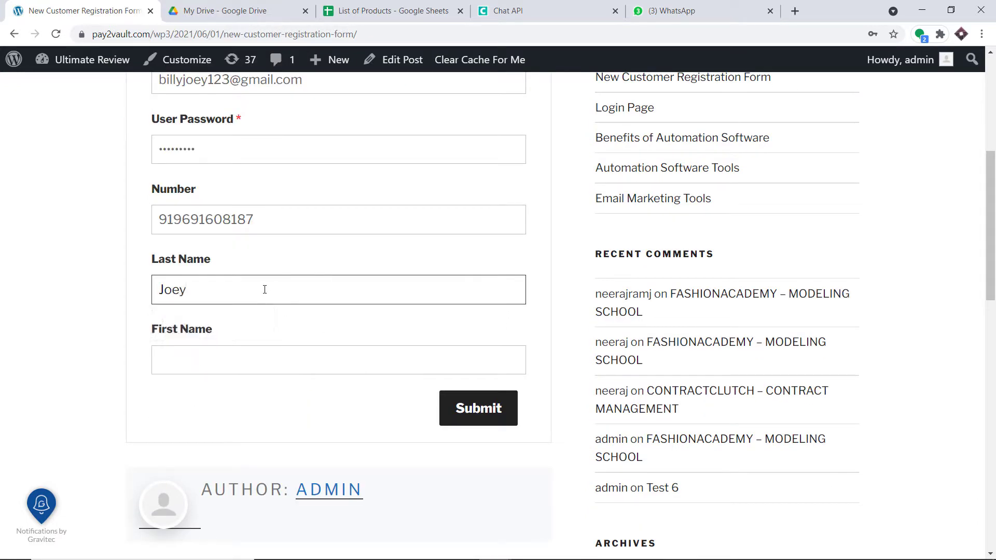
left_click(246, 360)
type("Billy")
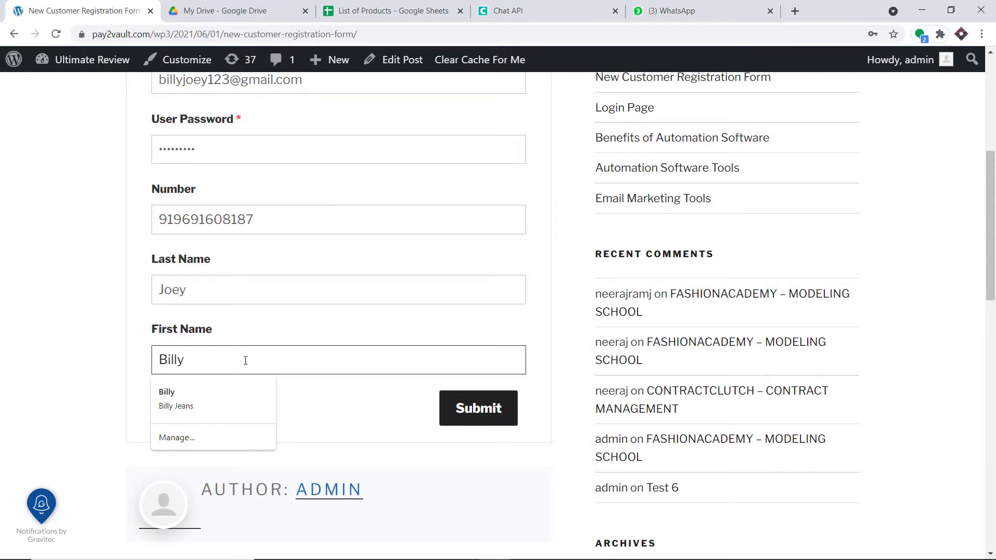
scroll(246, 360, "up", 4)
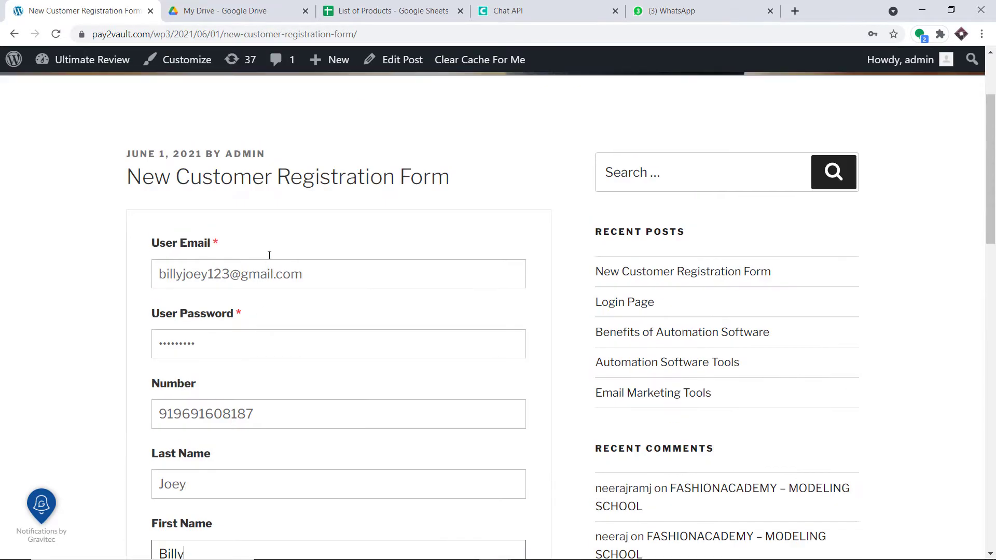
left_click(231, 270)
type("7")
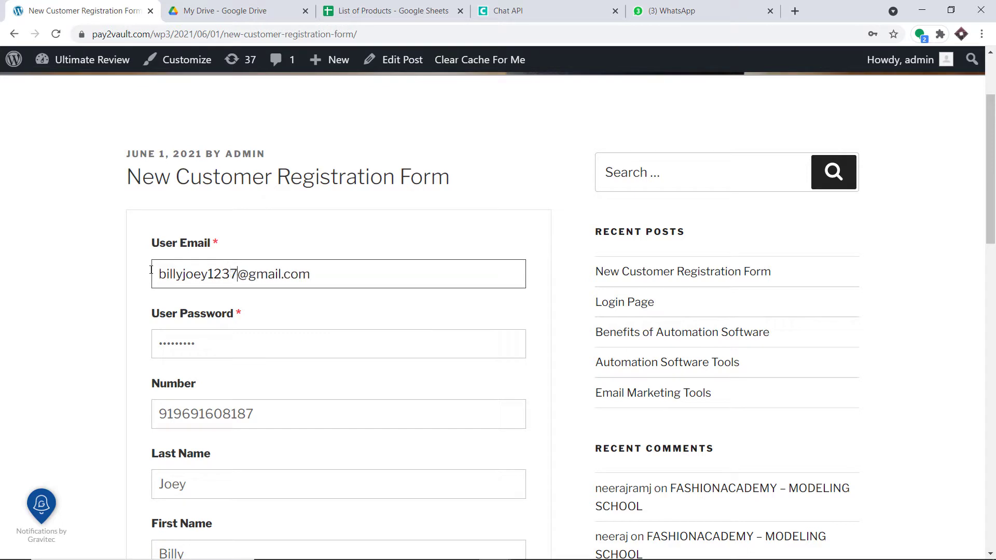
left_click(73, 259)
Scroll down the submitted form and bring up the List of Products Google Sheet
scroll(89, 249, "down", 1)
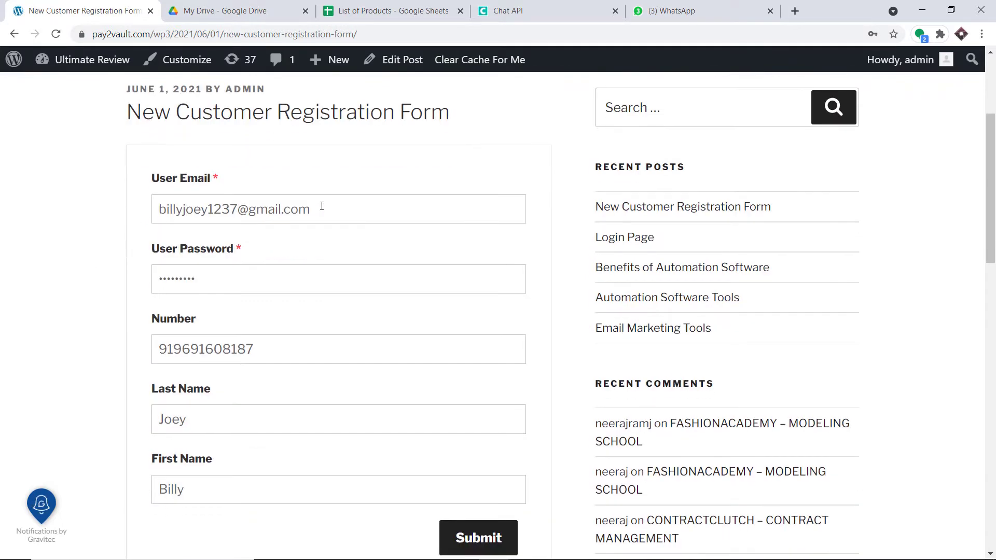
scroll(296, 198, "down", 1)
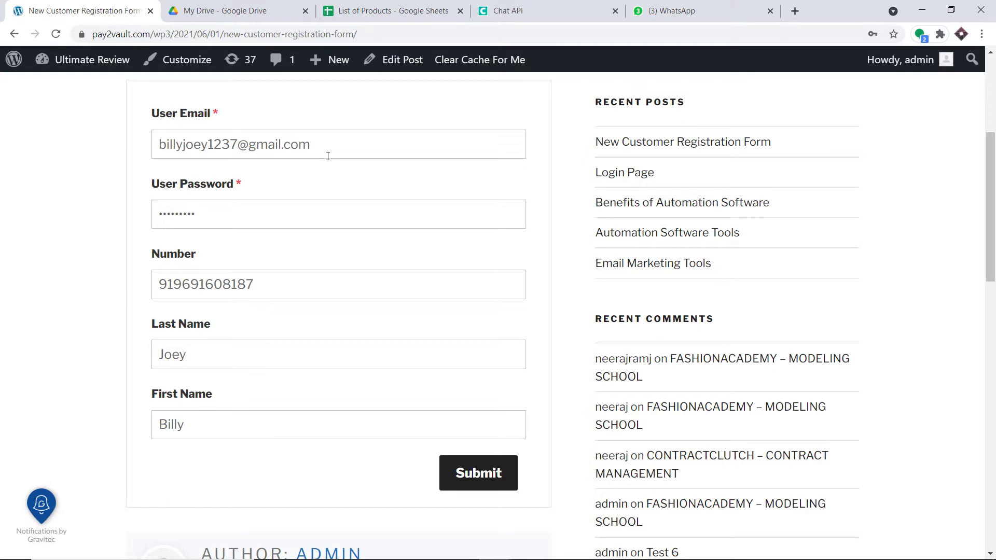
scroll(374, 181, "down", 1)
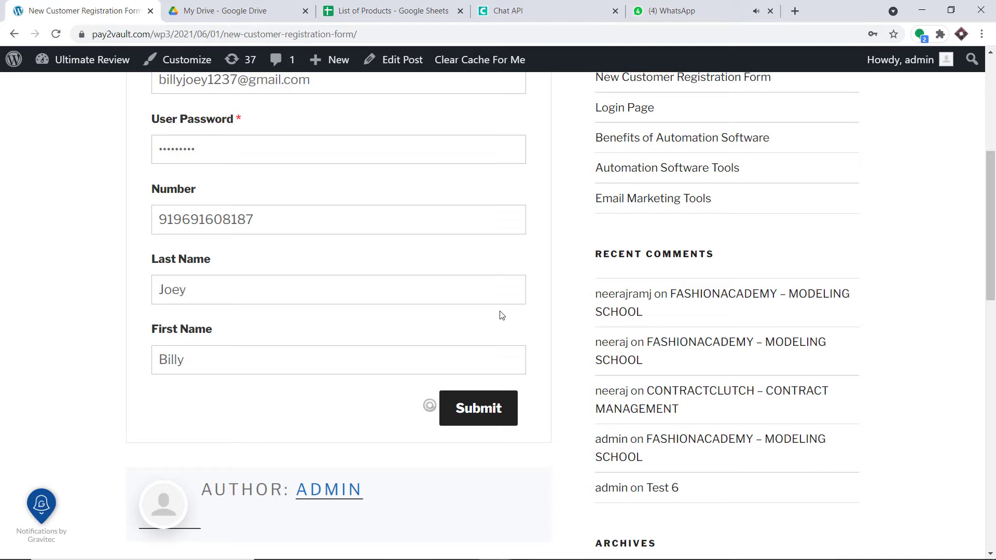
left_click(371, 14)
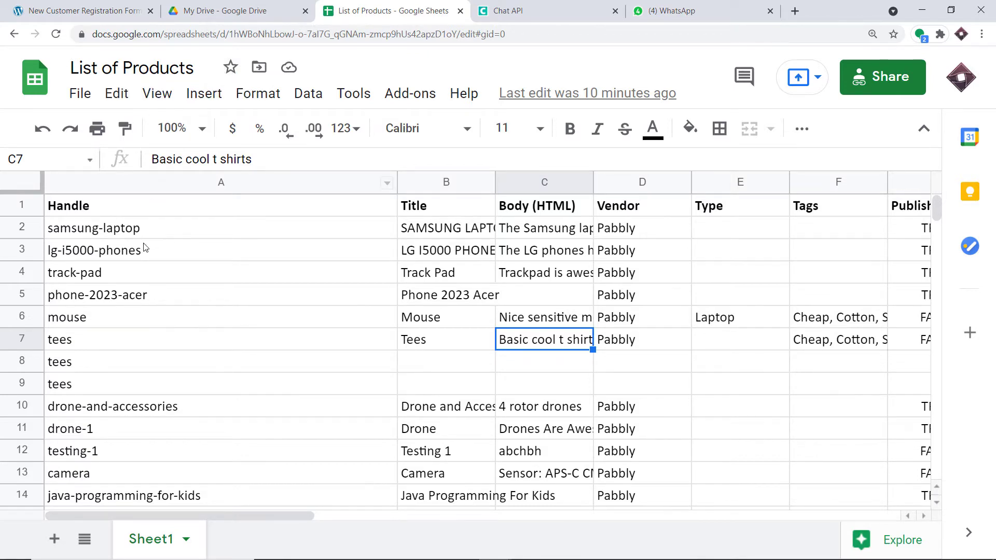
scroll(150, 249, "down", 3)
scroll(153, 258, "up", 3)
Follow the spreadsheet export link in the WhatsApp welcome message and open the downloaded List of Products CSV
left_click(646, 7)
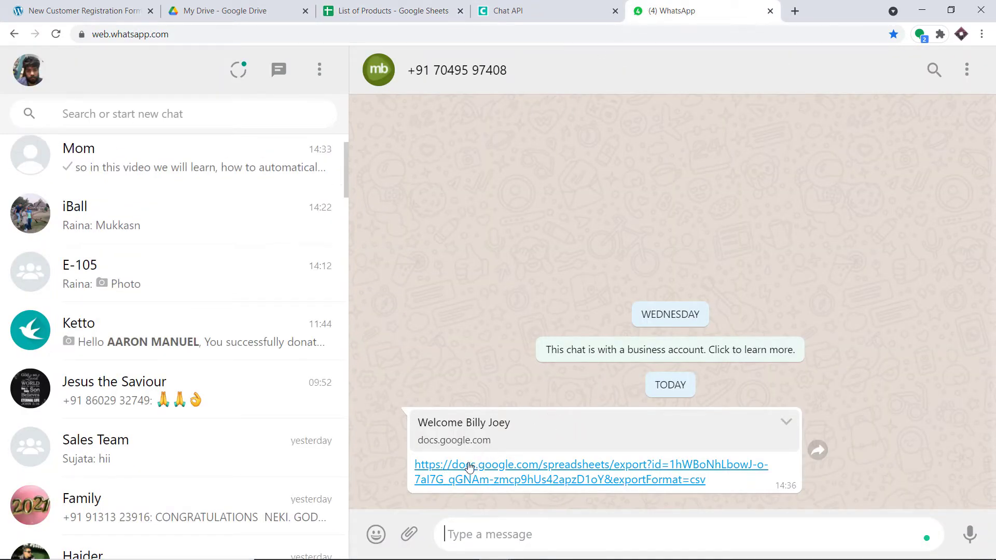
left_click(459, 478)
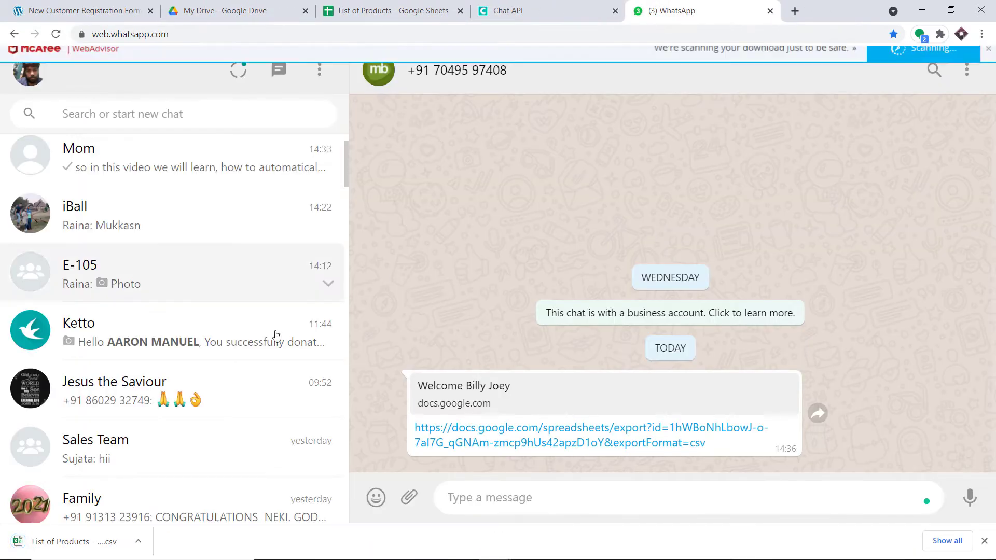
left_click(76, 543)
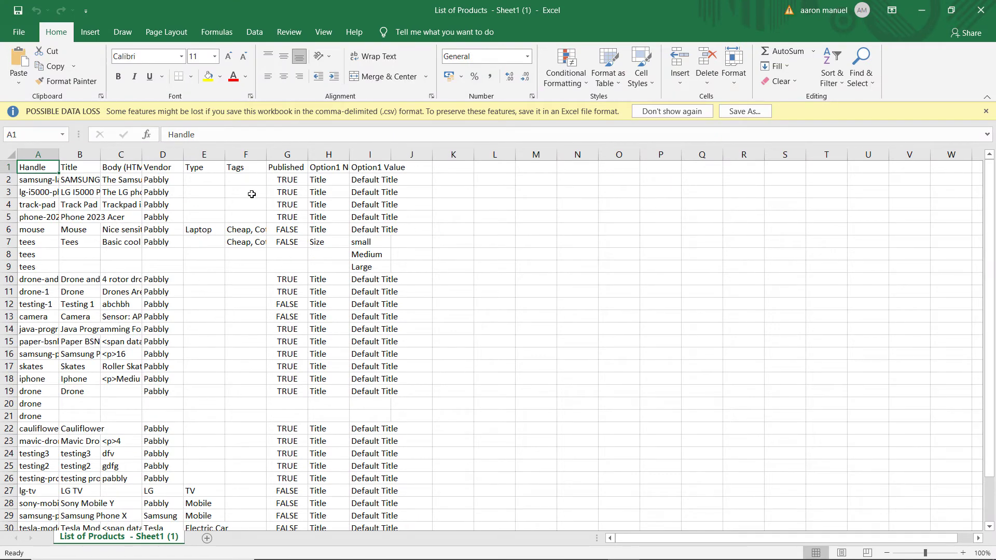
Review the List of Products CSV in Excel, minimise Excel, and return to the Google Sheet
scroll(242, 276, "down", 4)
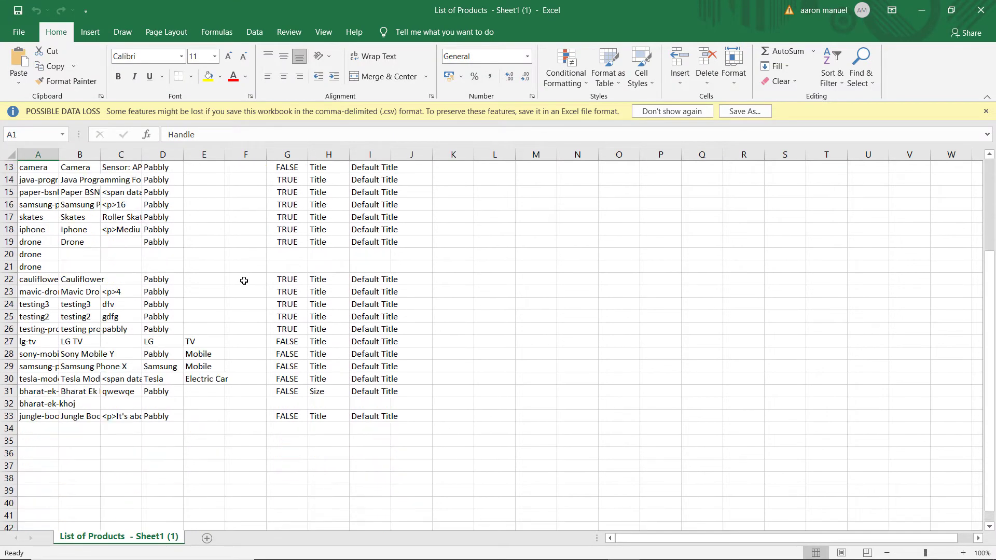
scroll(242, 276, "up", 4)
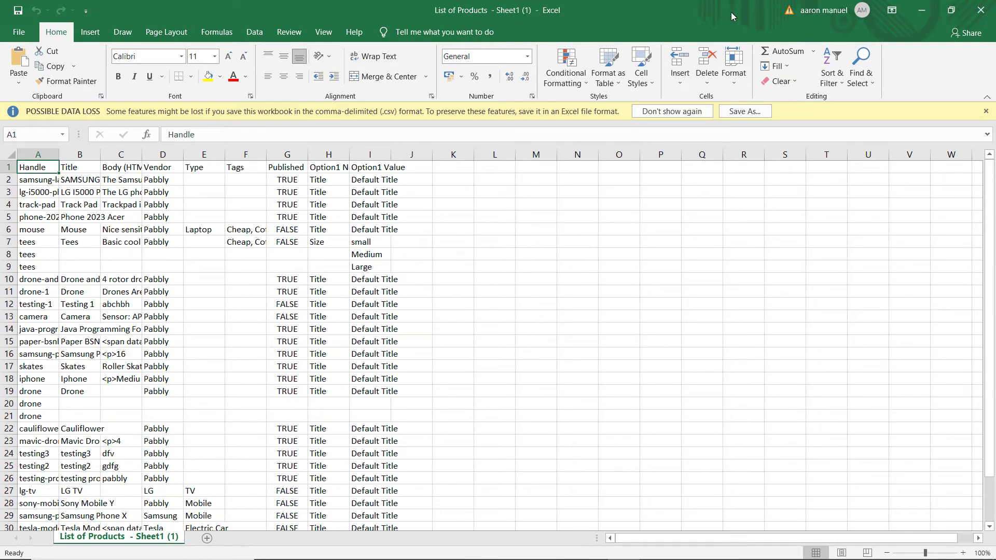
left_click(921, 10)
left_click(369, 9)
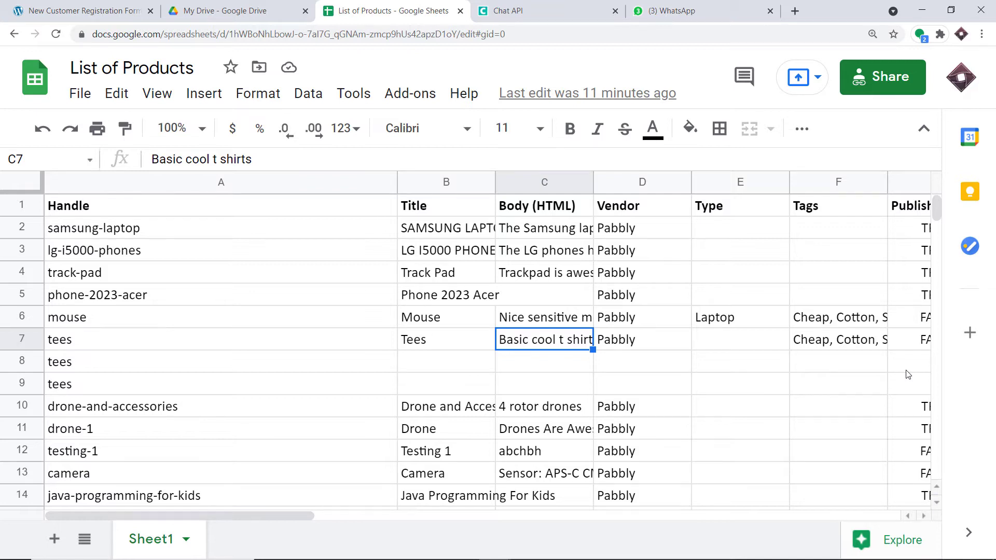
Go to pabbly.com in a new tab, sign in, and launch Connect from All Apps
left_click(798, 11)
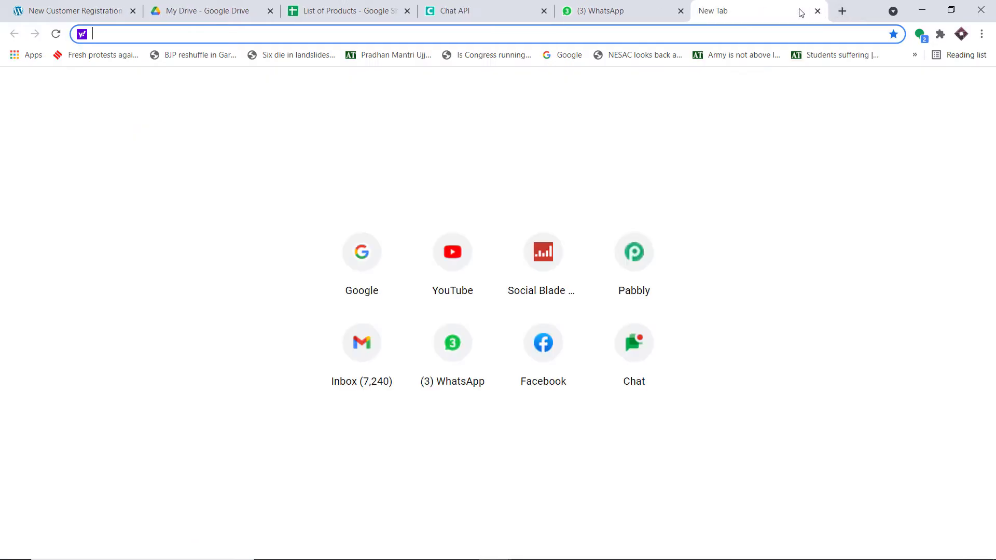
type("pabbly.com")
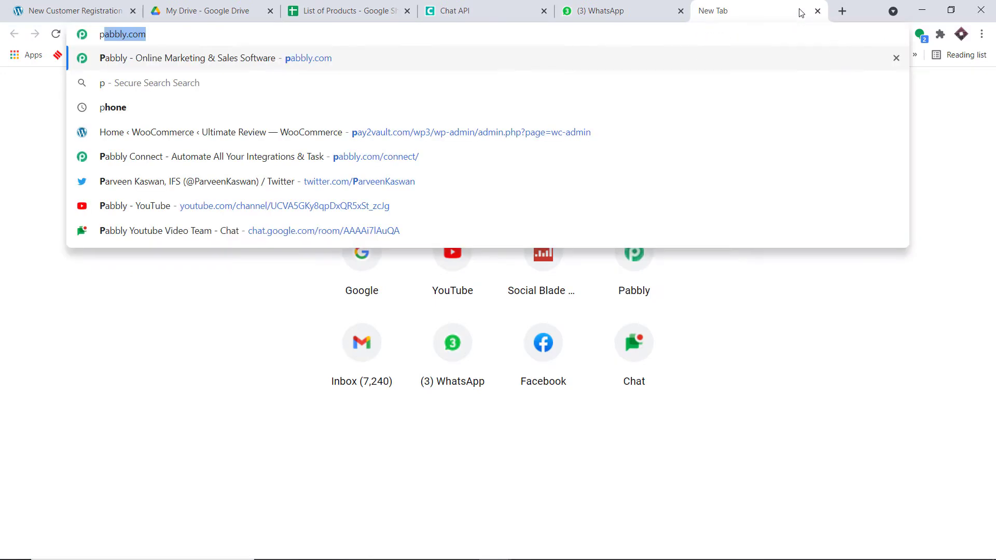
key("Return")
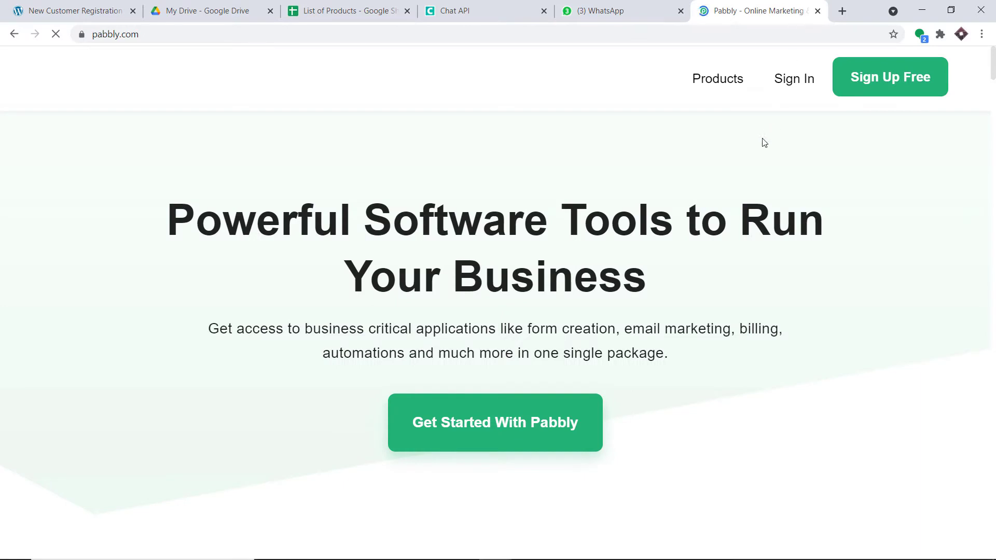
left_click(795, 80)
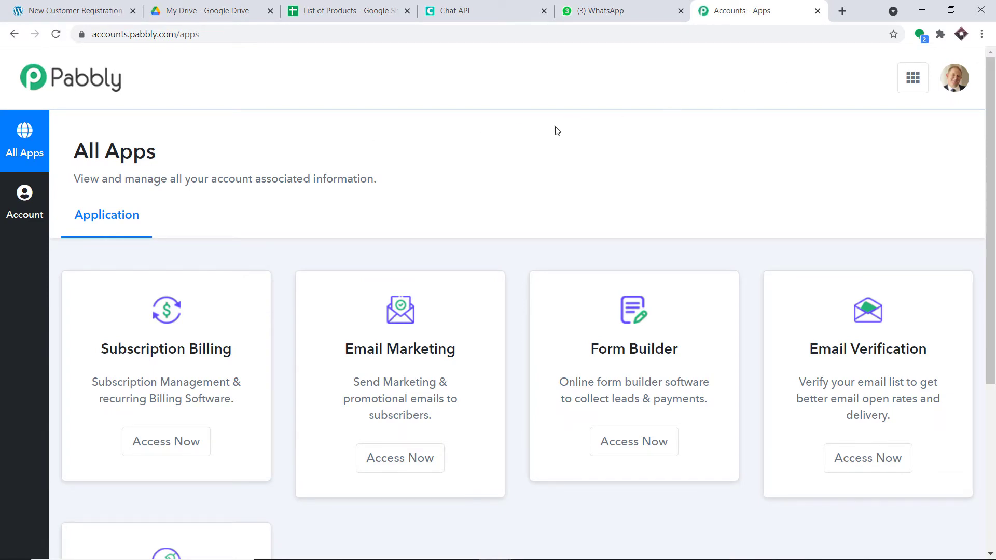
scroll(617, 127, "down", 5)
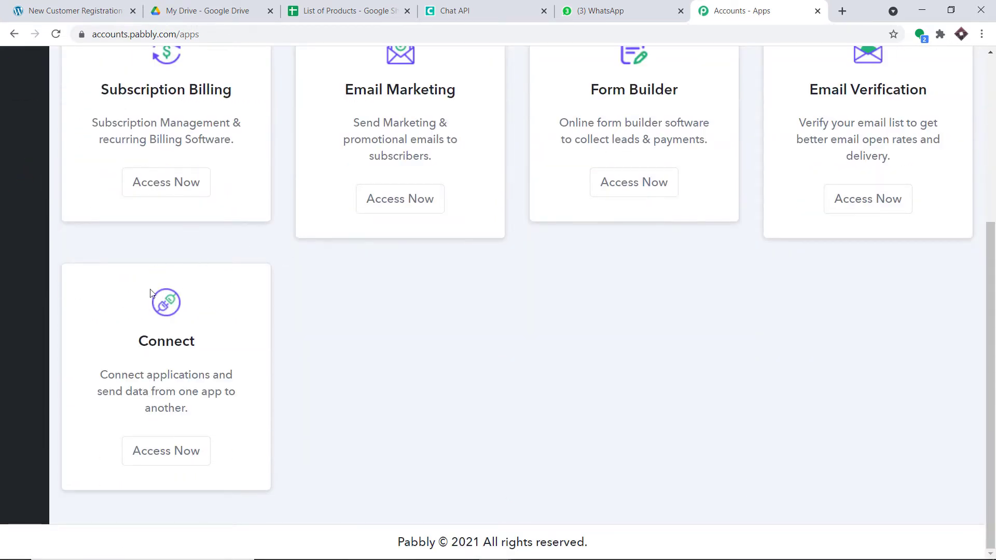
left_click(184, 451)
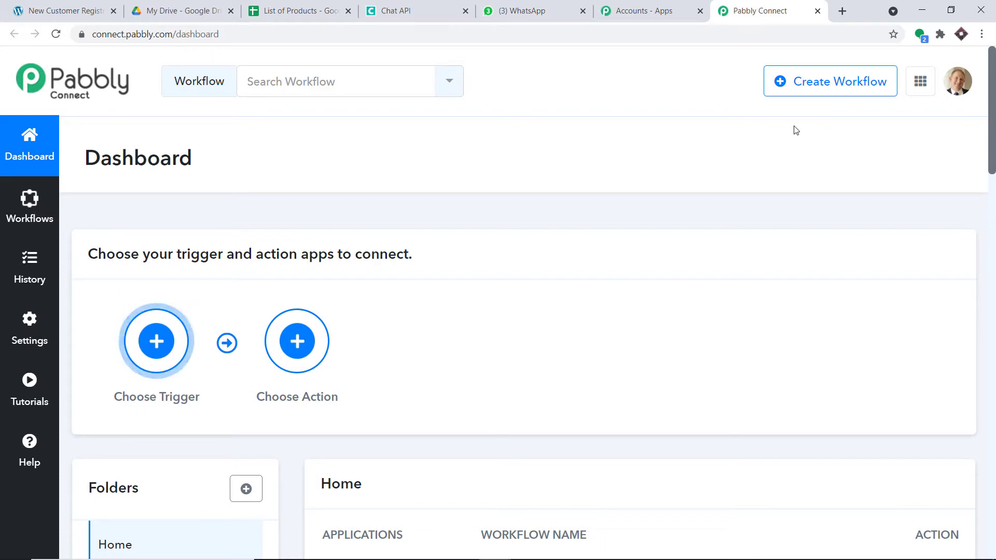
Create a workflow named 'WooCommerce to Google Drive To WhatsApp'
left_click(807, 83)
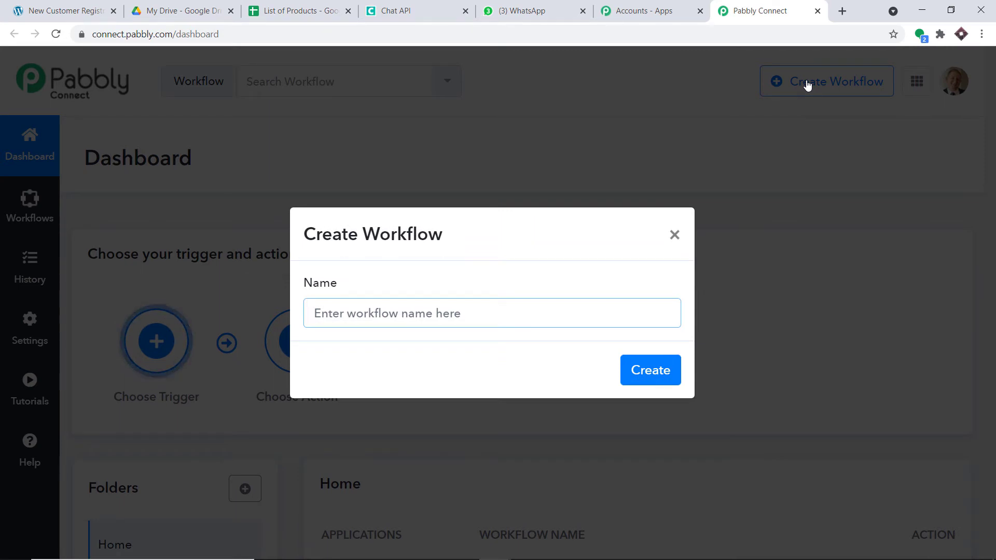
type("WooCo")
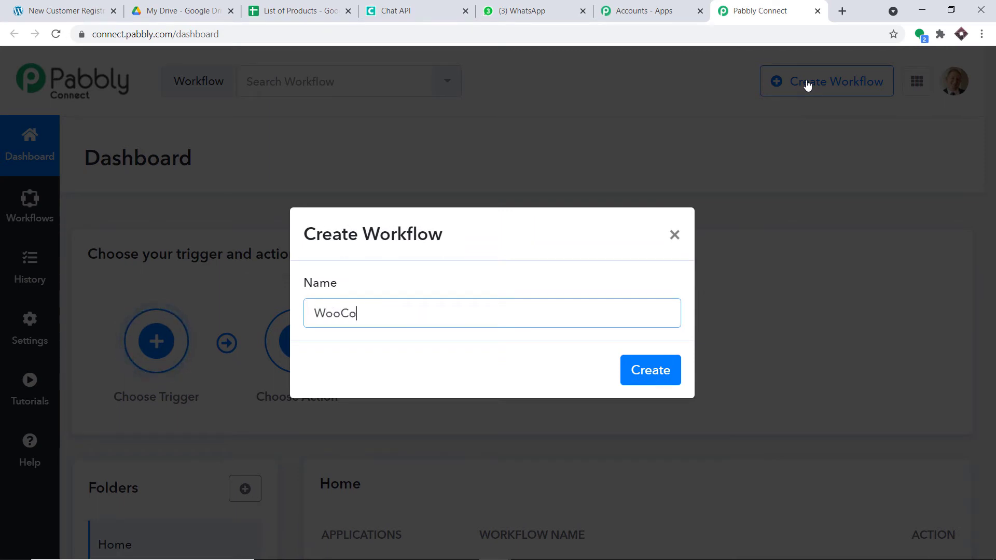
type("mmerce to ")
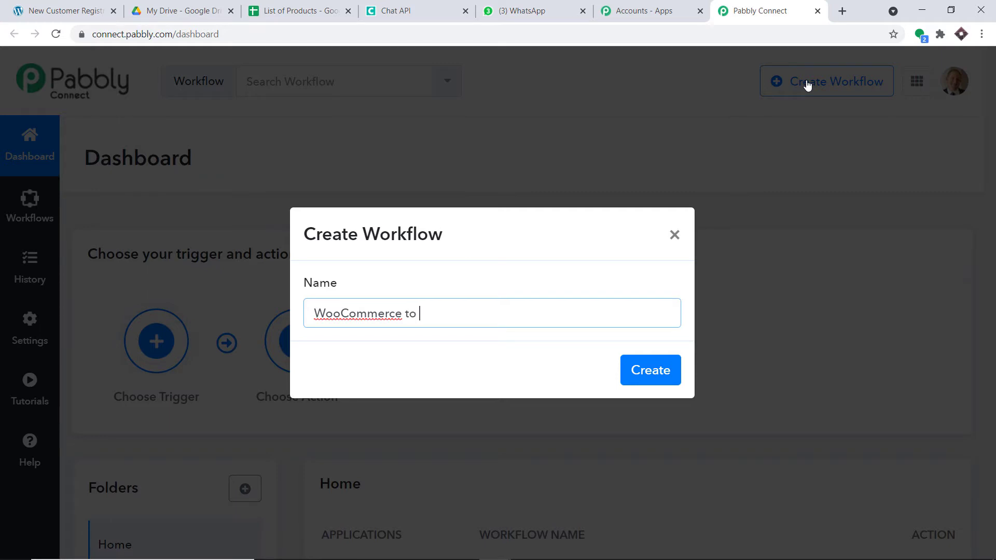
type("Google D")
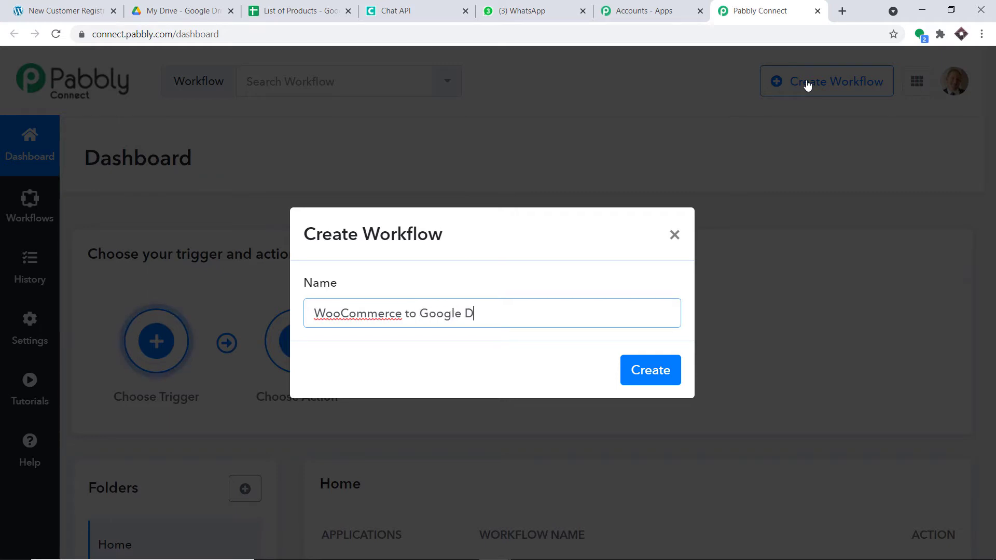
type("rive To Whatsa")
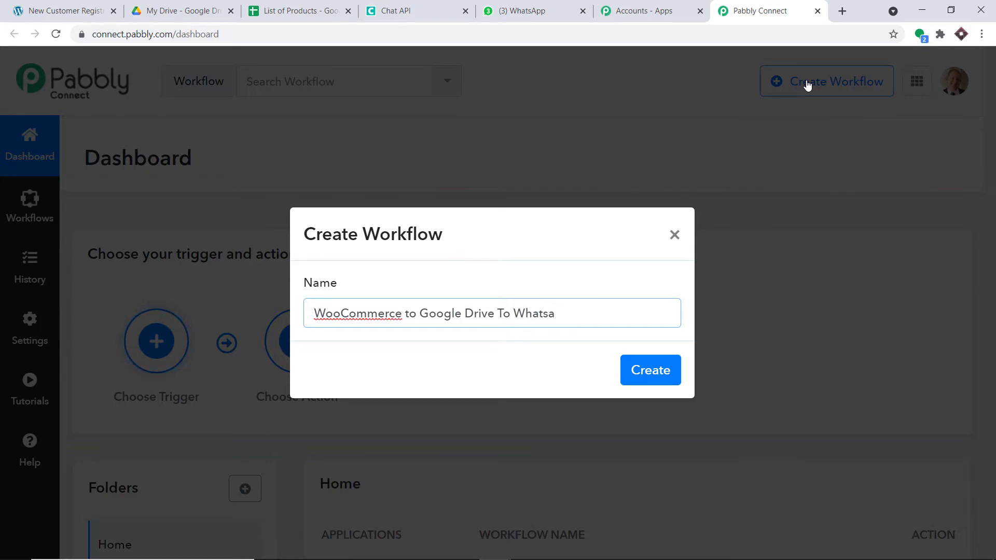
key("BackSpace")
type("App")
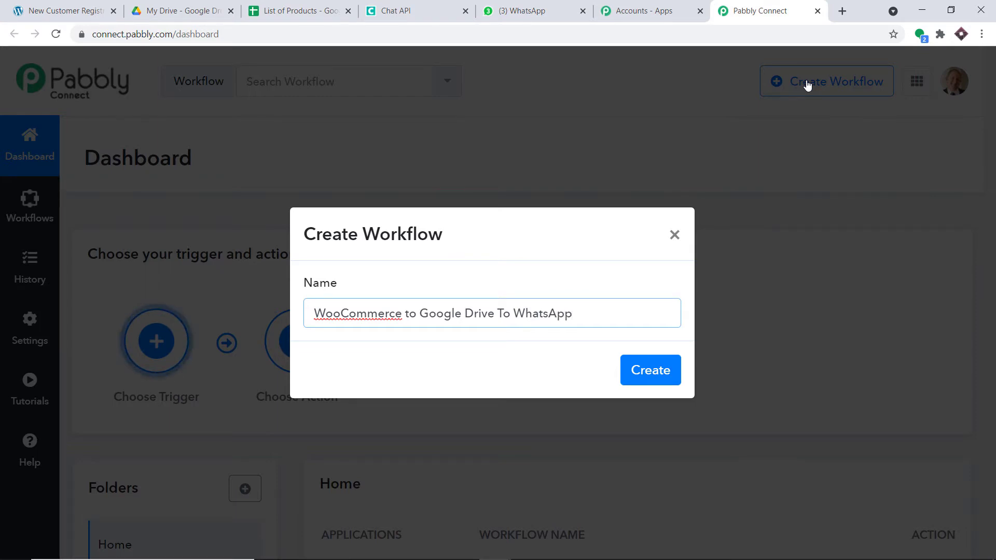
left_click(660, 374)
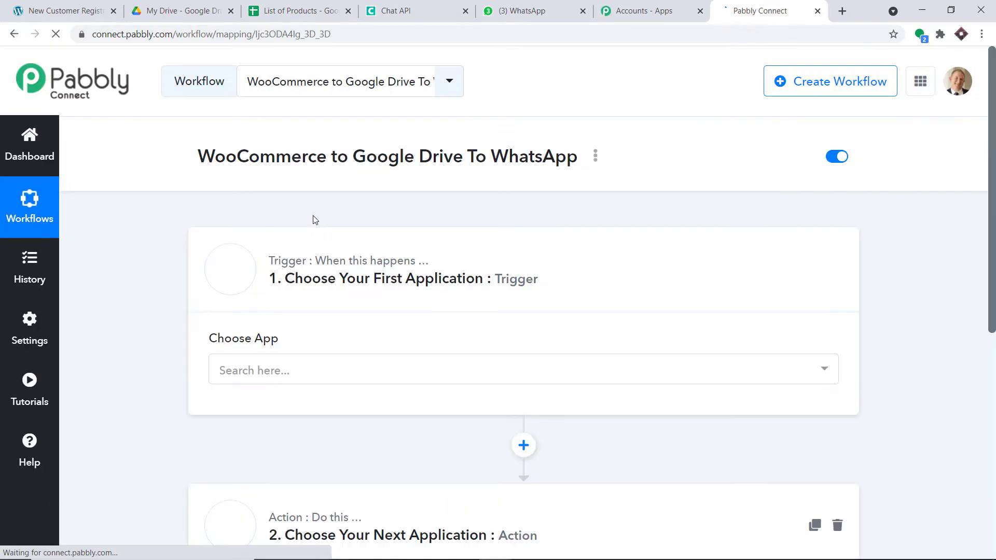
Set the trigger app to WooCommerce with the New Customer Created event
scroll(625, 221, "down", 3)
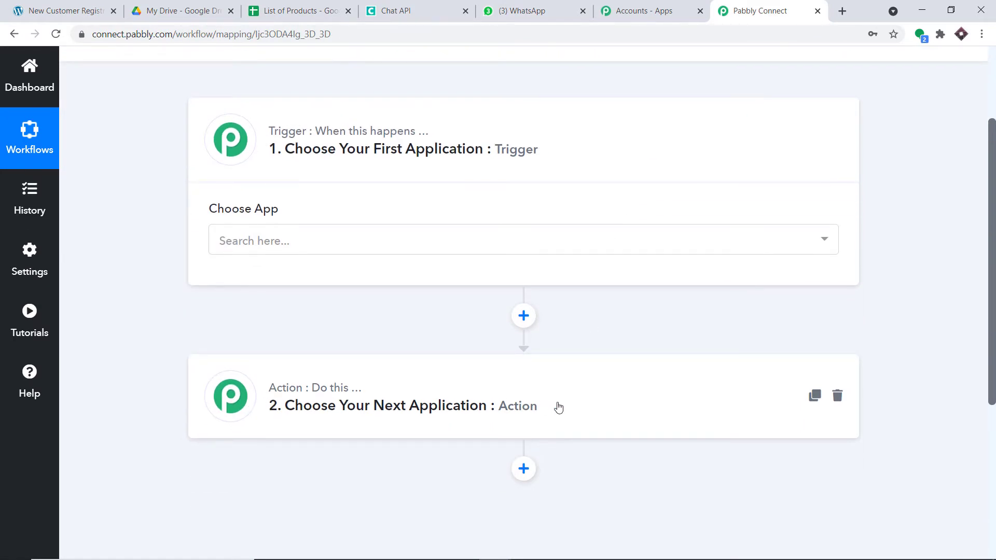
left_click(368, 243)
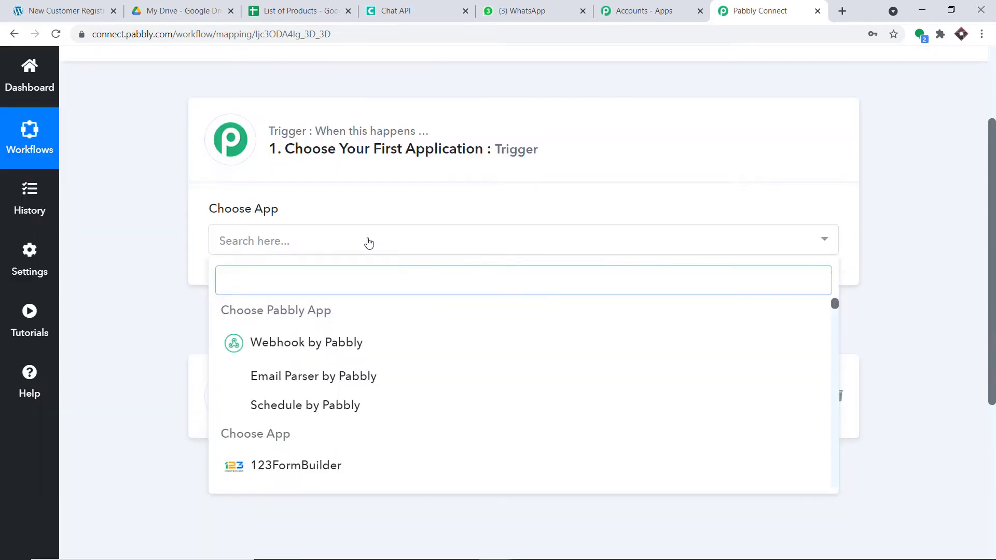
type("wooc")
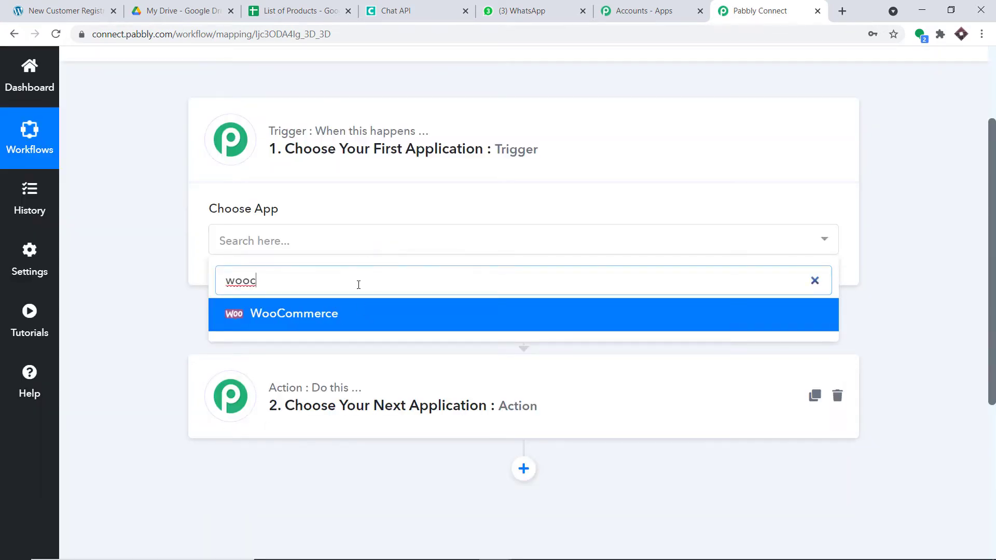
left_click(363, 317)
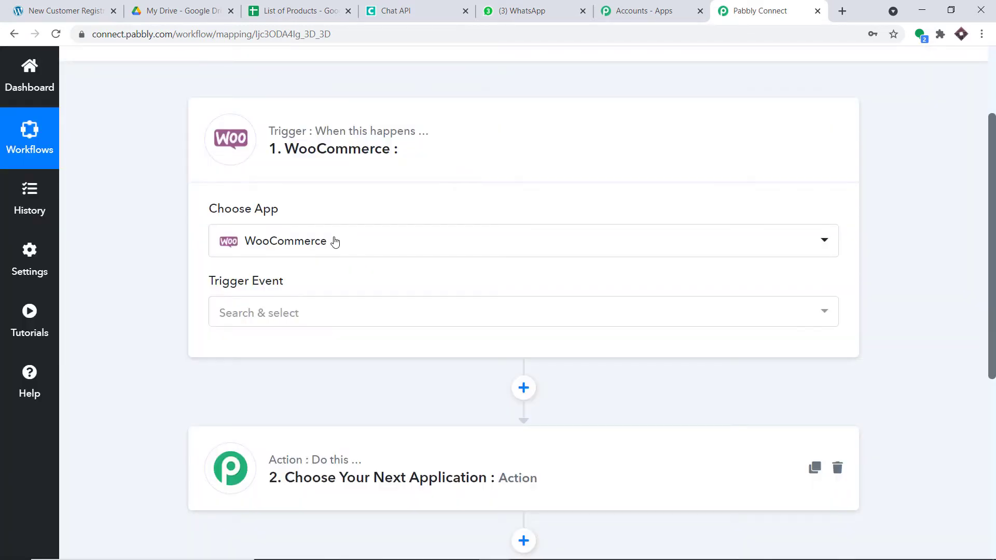
scroll(332, 267, "down", 1)
left_click(338, 258)
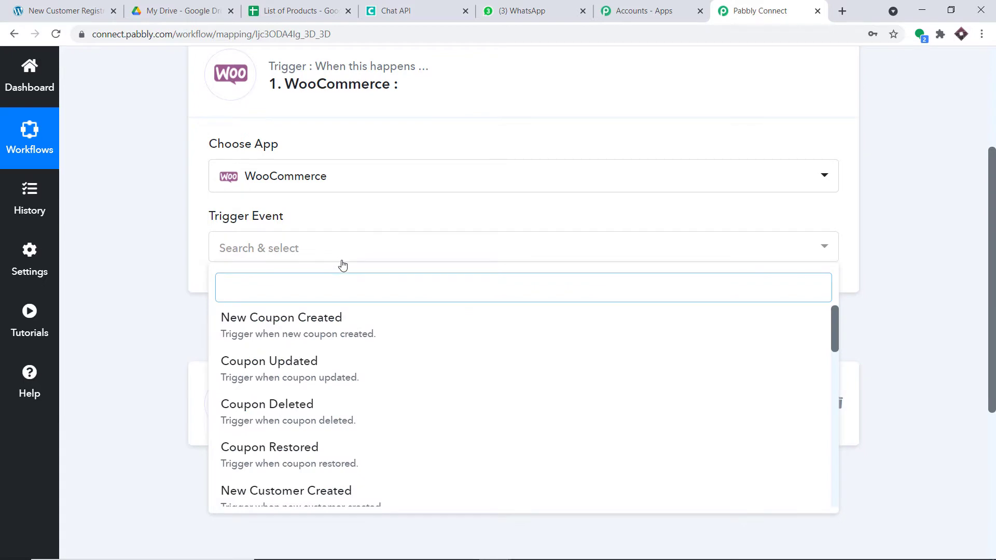
scroll(371, 400, "down", 1)
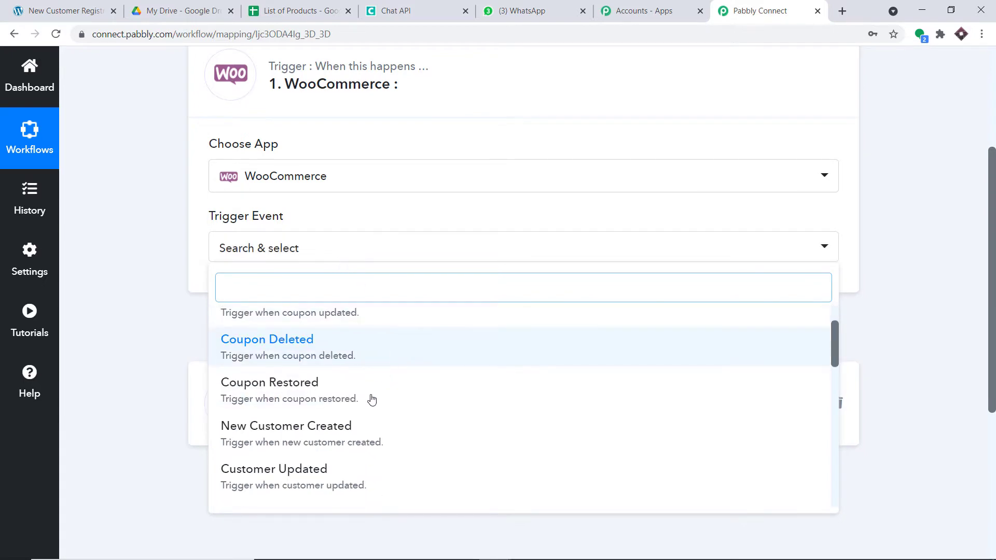
left_click(334, 435)
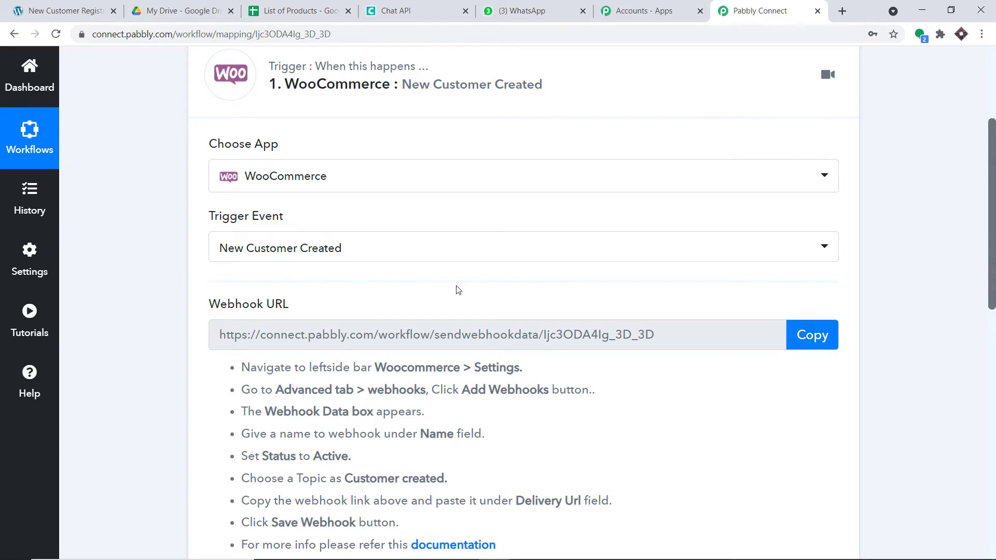
Recheck the trigger event list, keeping New Customer Created selected
left_click(429, 250)
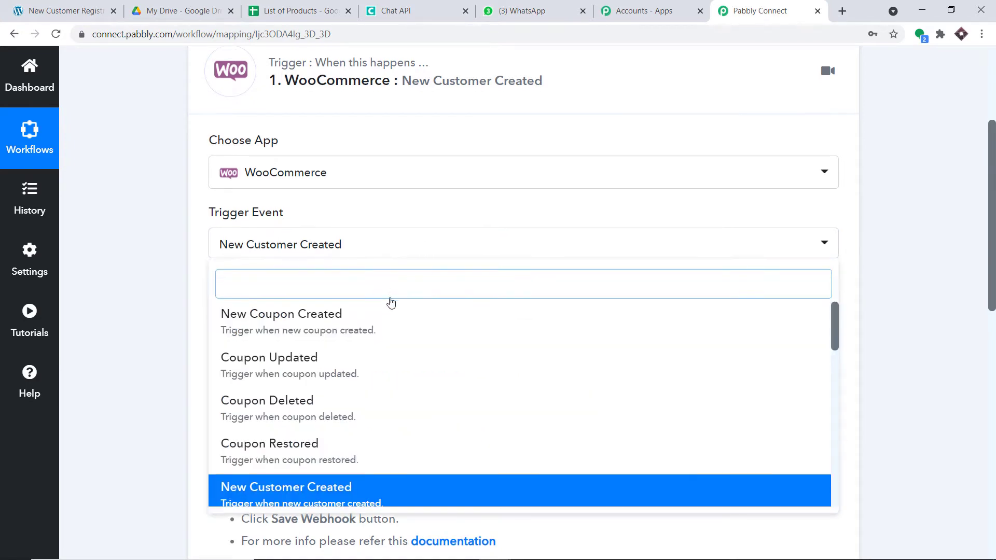
scroll(396, 296, "down", 4)
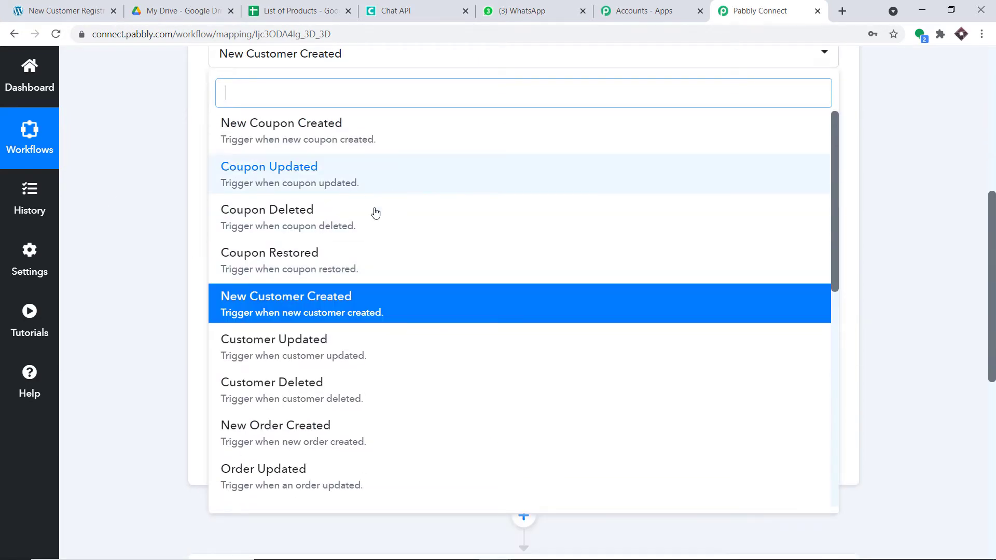
scroll(410, 312, "down", 2)
scroll(417, 355, "down", 2)
left_click(126, 280)
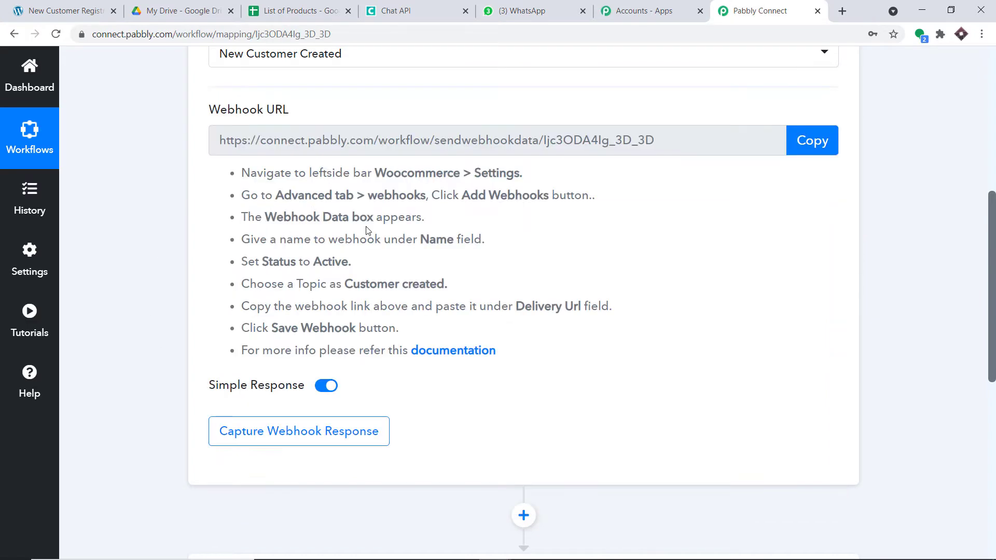
scroll(369, 231, "up", 3)
left_click(404, 191)
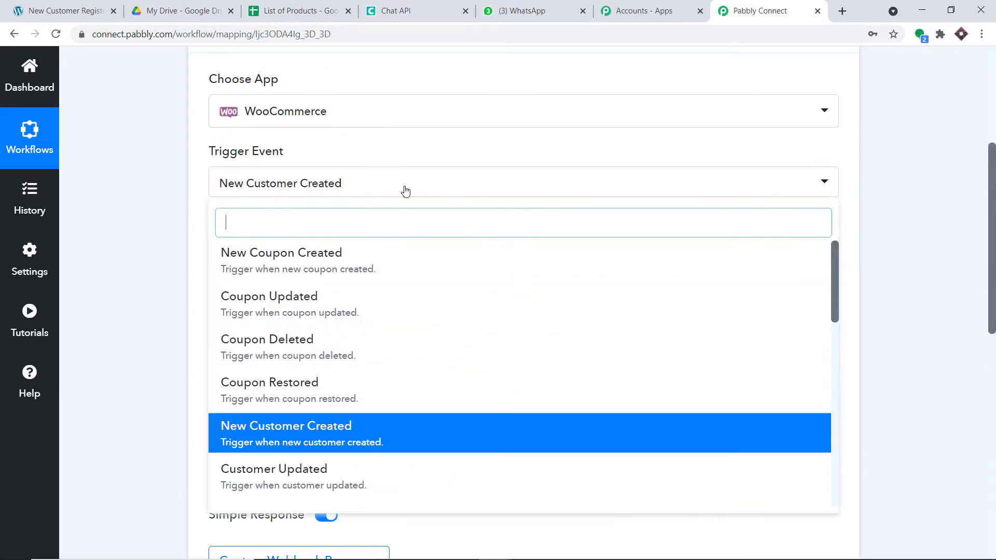
left_click(130, 187)
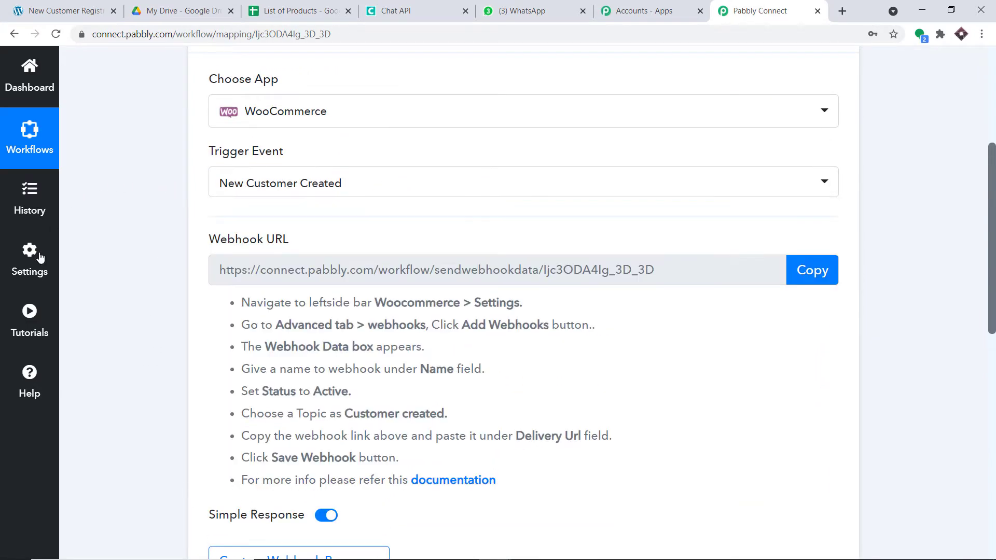
left_click(25, 374)
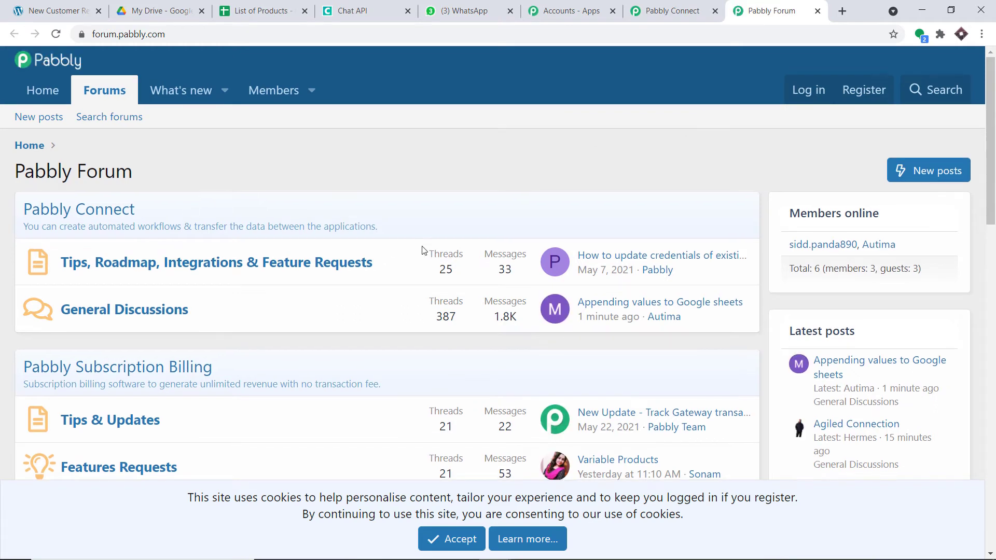
left_click(816, 12)
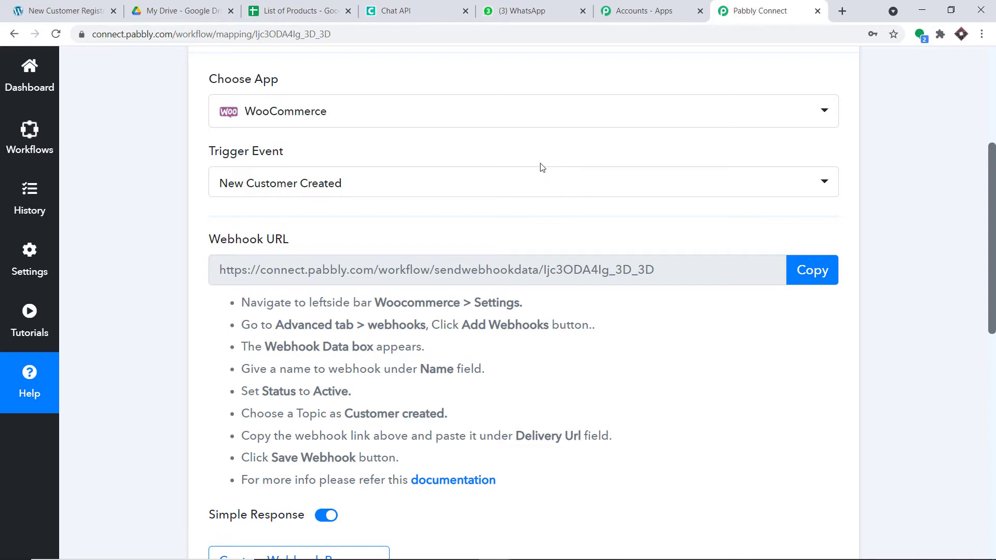
Open the WordPress admin dashboard from the site name in a new tab
left_click(62, 10)
scroll(236, 179, "up", 5)
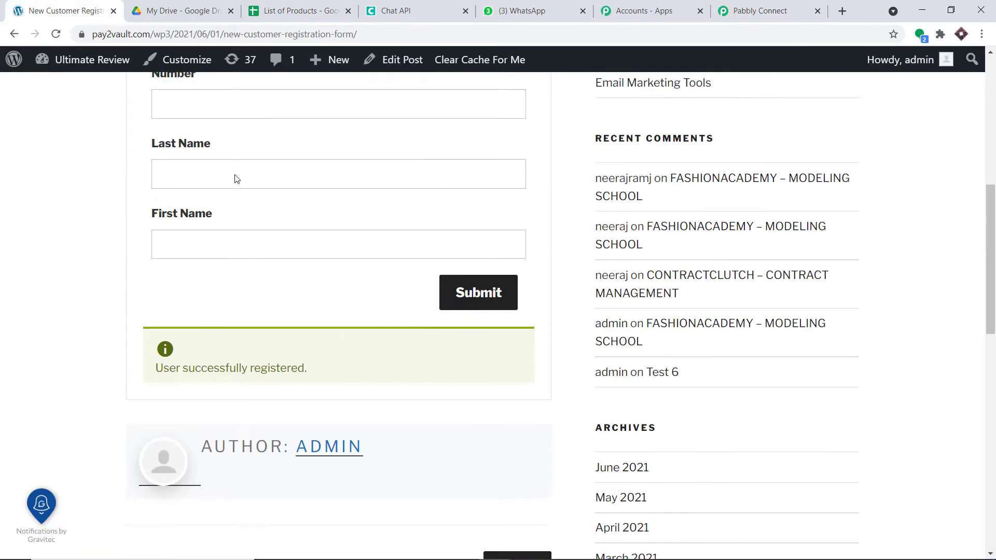
right_click(77, 62)
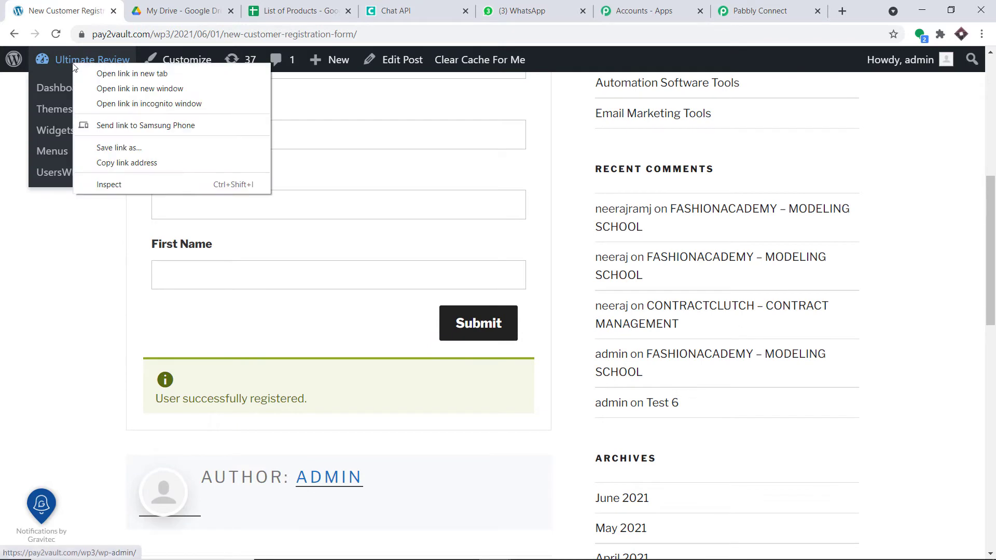
left_click(102, 75)
left_click(151, 4)
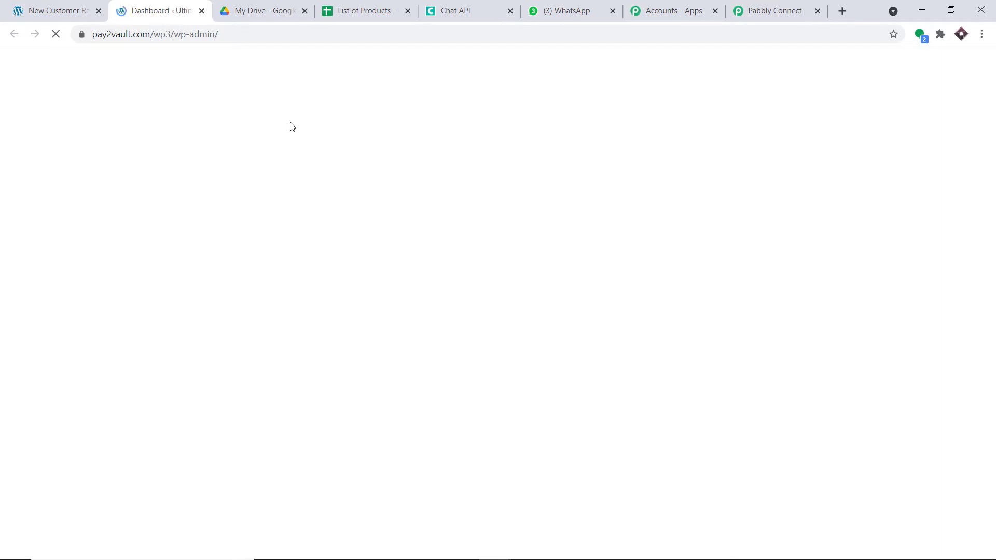
Open WooCommerce > Settings from the dashboard menu in a new tab
scroll(96, 258, "down", 3)
scroll(93, 259, "down", 4)
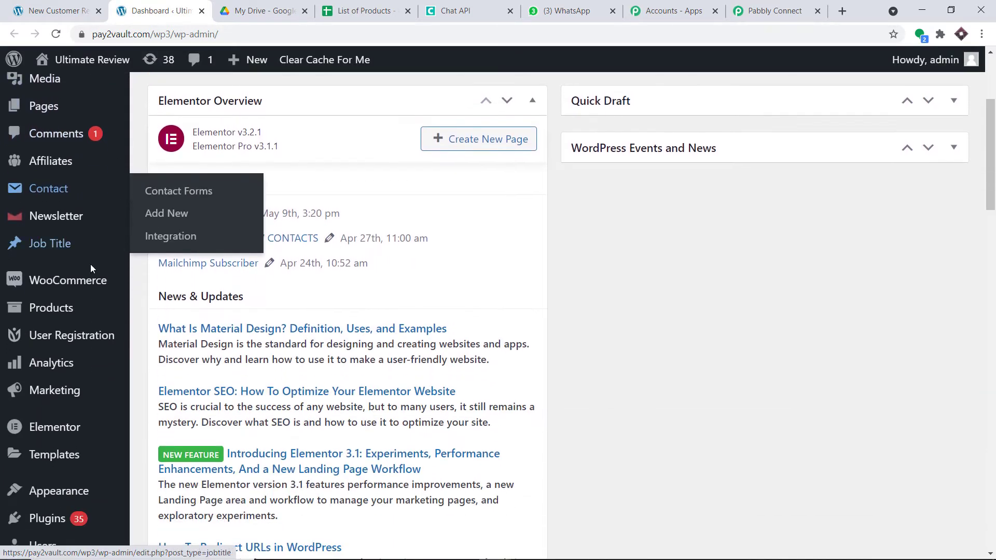
mouse_move(77, 153)
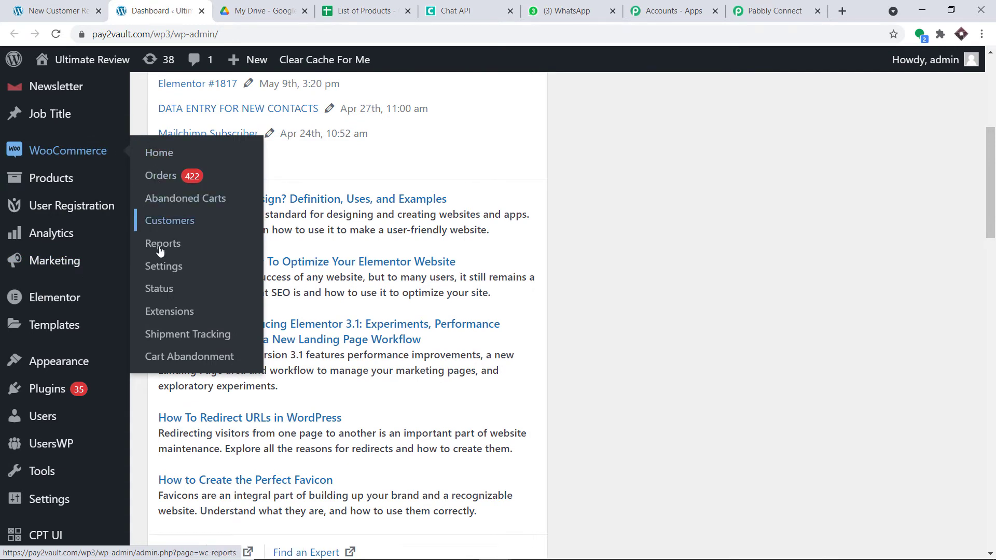
right_click(165, 272)
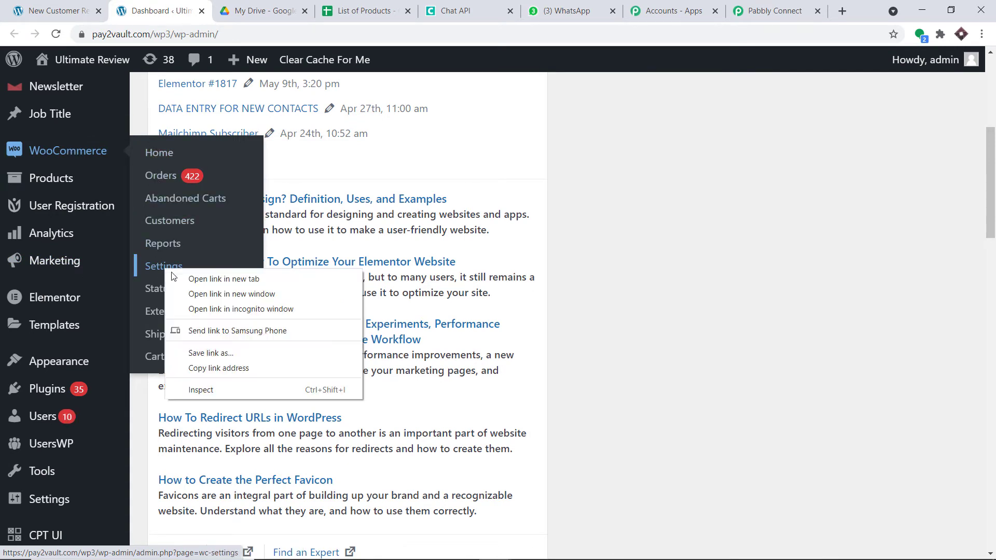
left_click(208, 276)
left_click(234, 5)
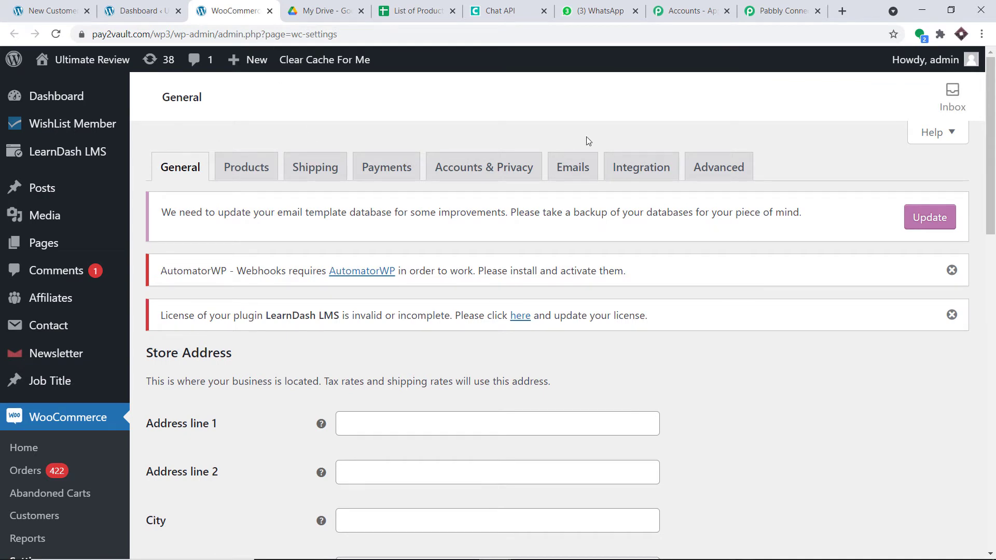
Go to Advanced > Webhooks in WooCommerce settings and start a new webhook
left_click(713, 168)
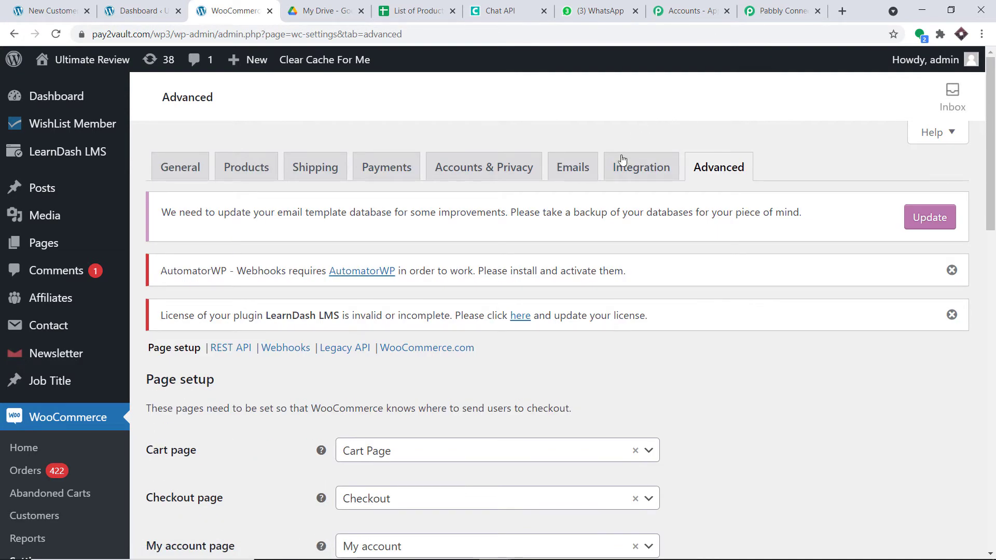
scroll(659, 211, "down", 1)
scroll(659, 211, "down", 2)
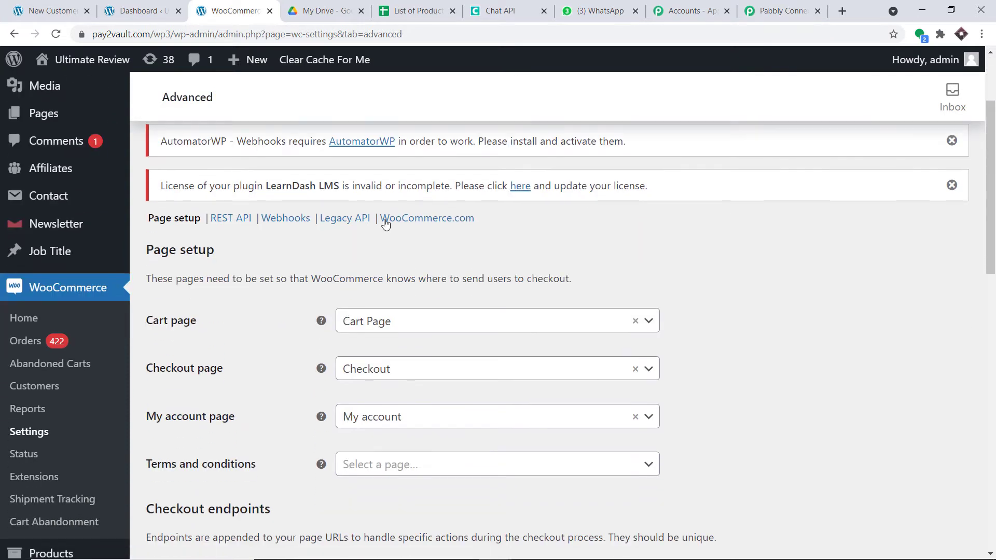
left_click(296, 220)
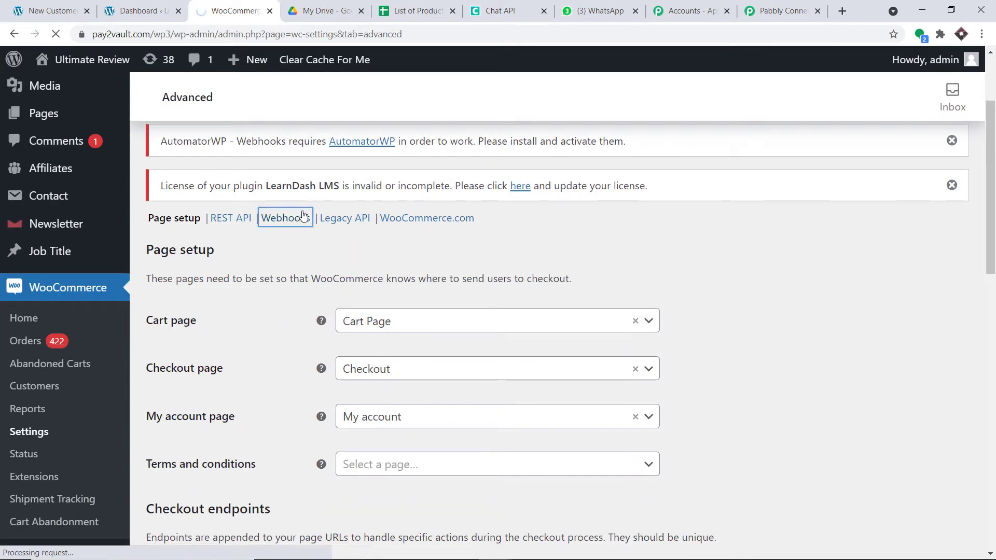
scroll(445, 213, "down", 4)
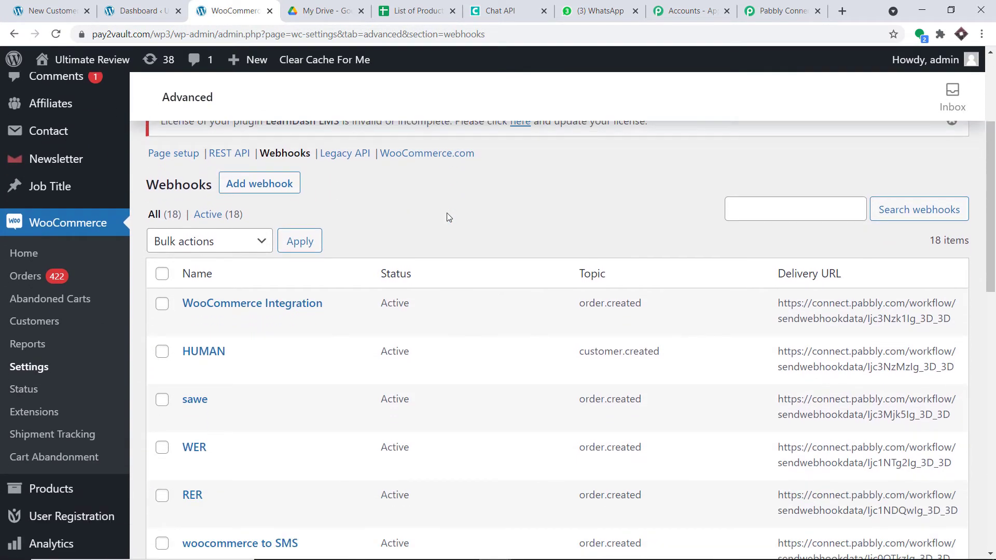
left_click(258, 193)
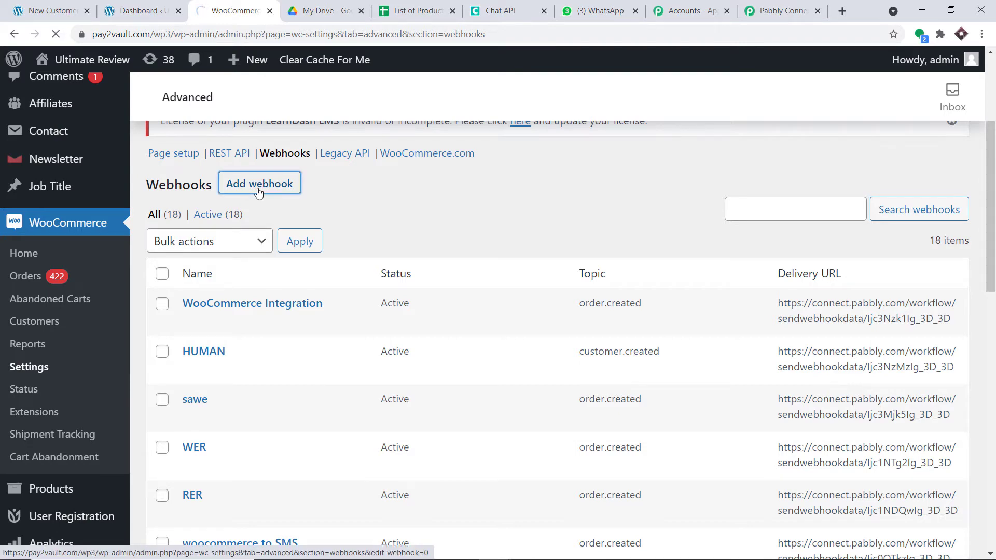
scroll(313, 216, "down", 4)
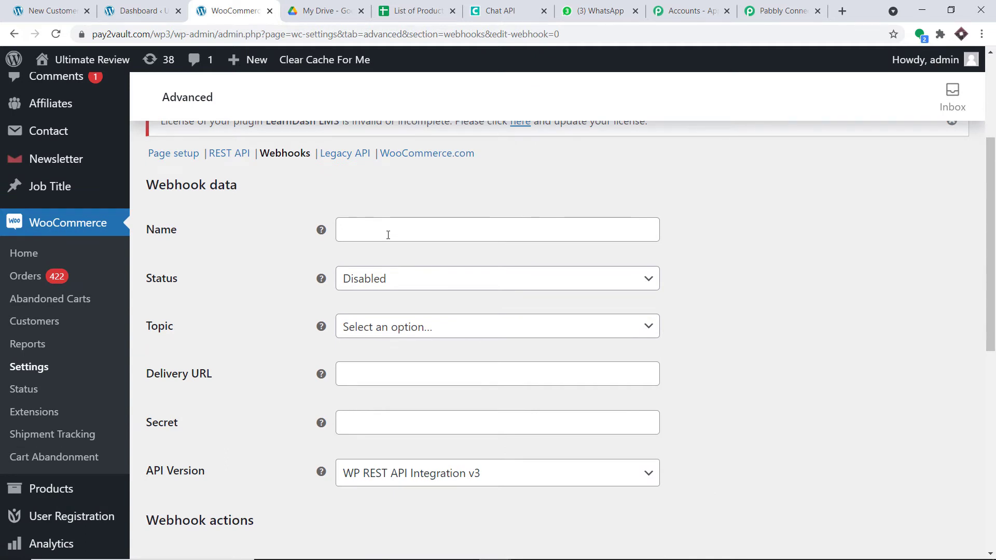
Name the webhook ORANGE, set Status to Active and Topic to Customer created
left_click(387, 235)
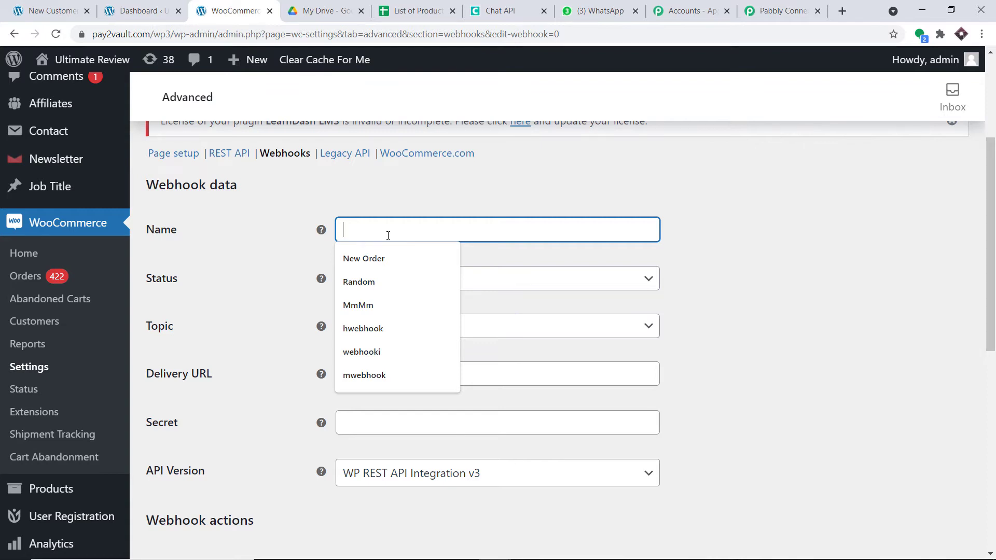
type("ORANGE")
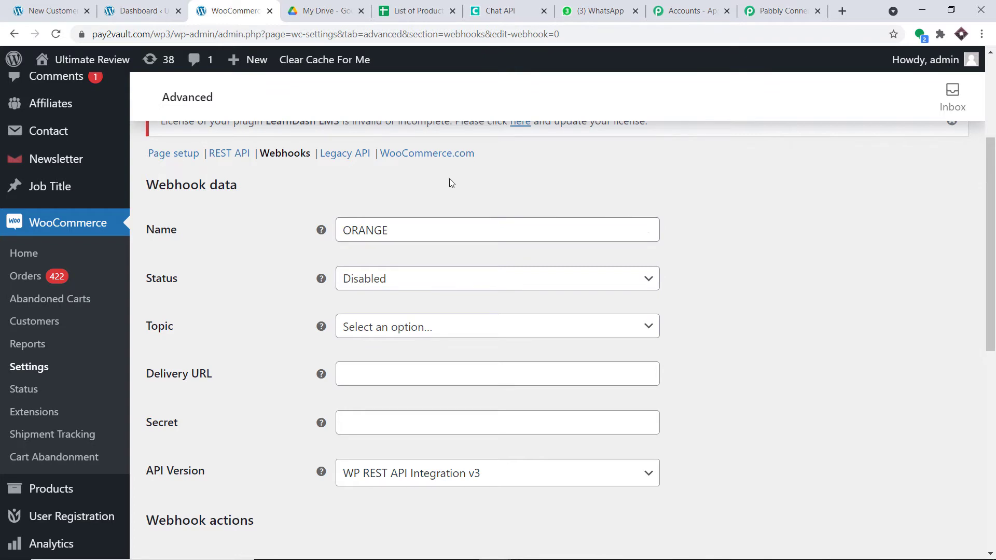
left_click(516, 287)
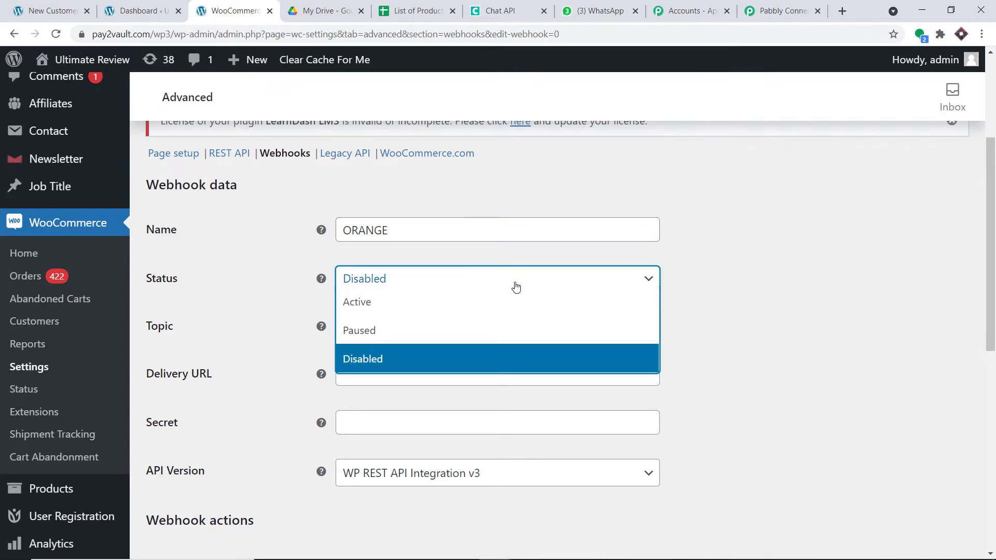
left_click(484, 310)
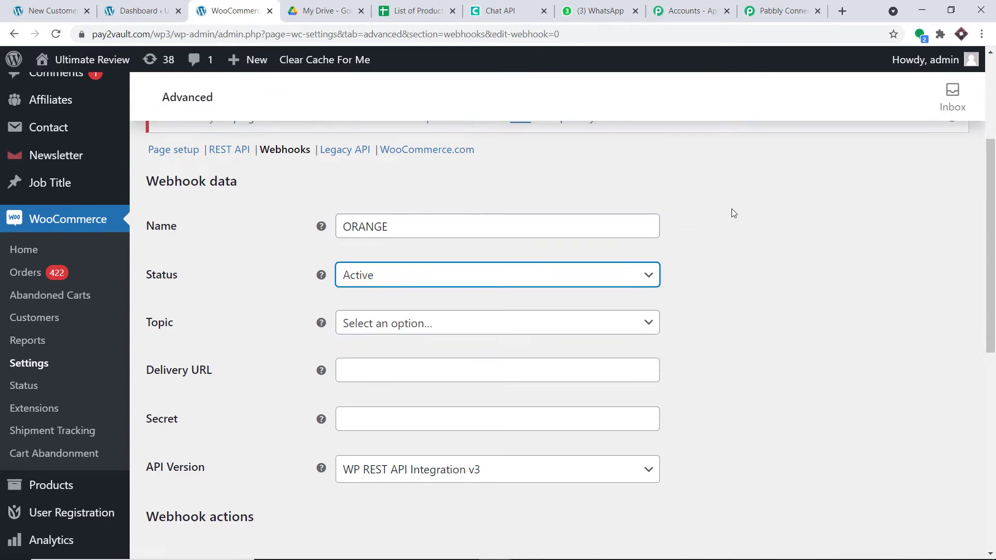
scroll(695, 195, "down", 3)
left_click(605, 207)
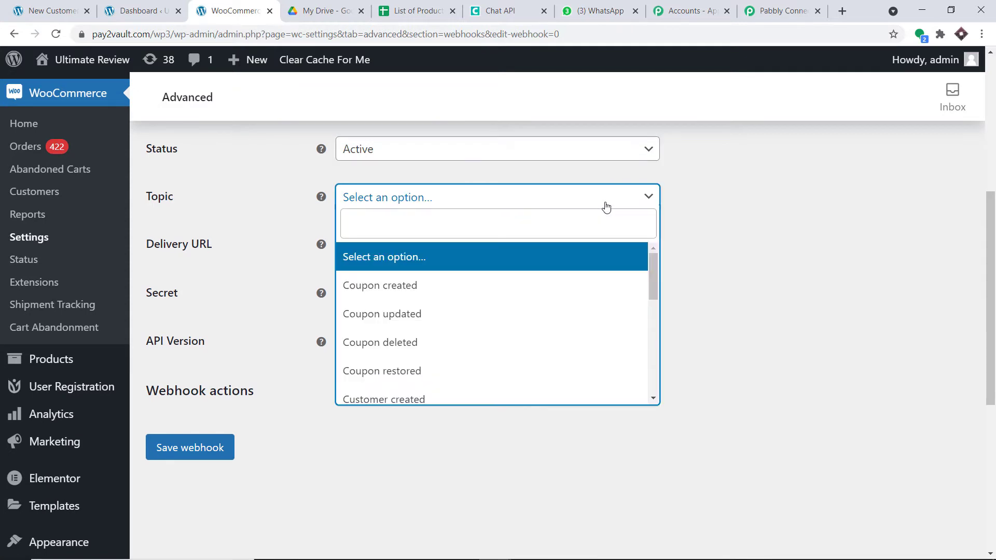
scroll(503, 325, "down", 1)
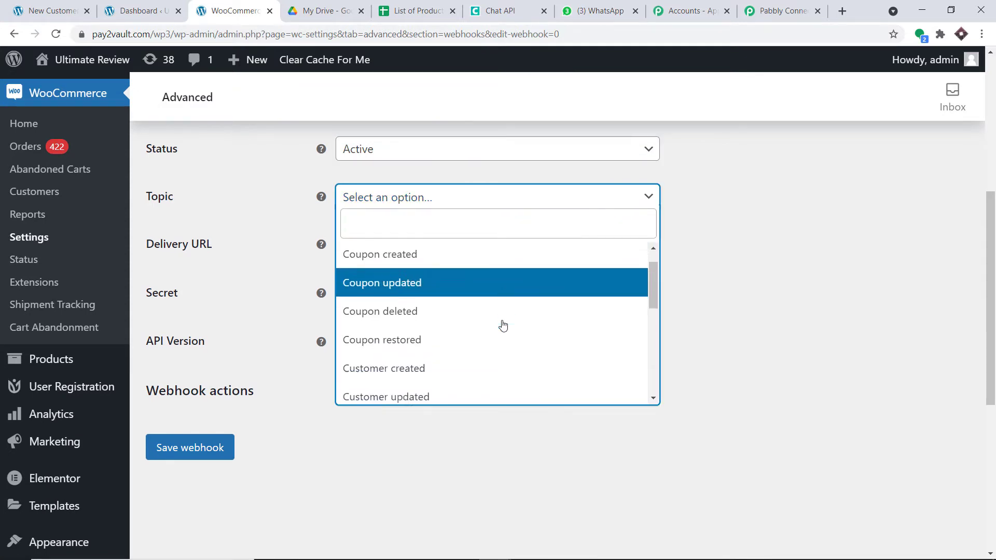
scroll(502, 325, "down", 1)
left_click(445, 333)
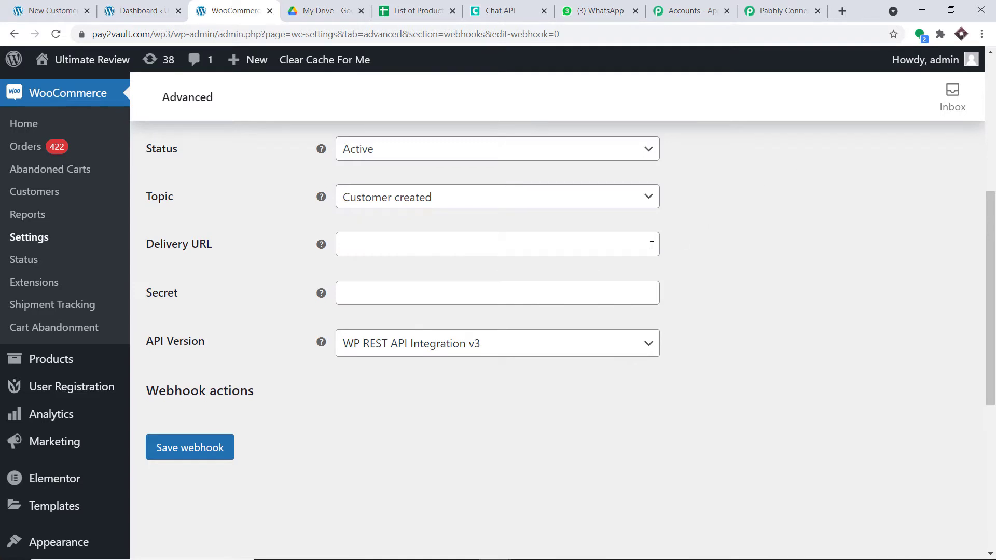
Paste the copied Pabbly webhook URL as the Delivery URL and save the ORANGE webhook
left_click(789, 4)
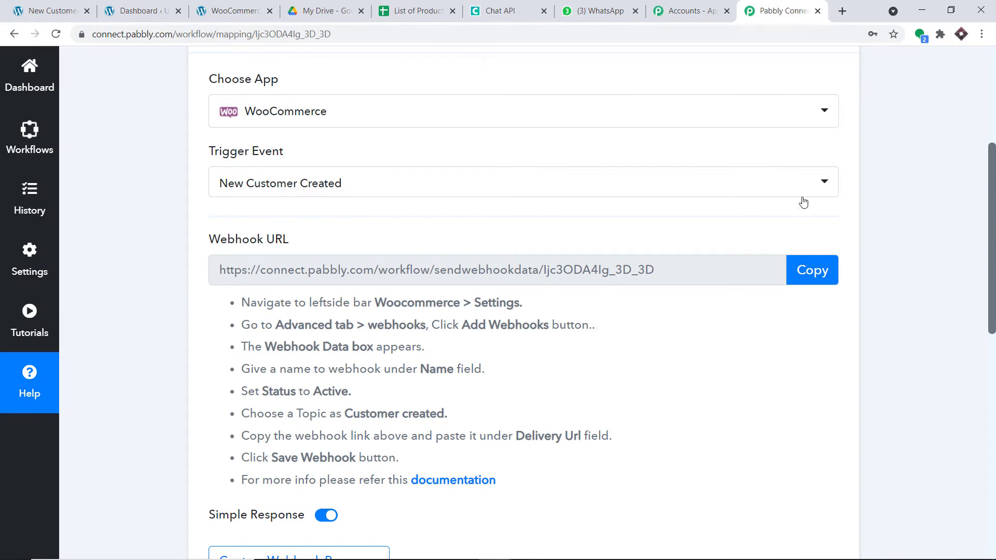
left_click(812, 269)
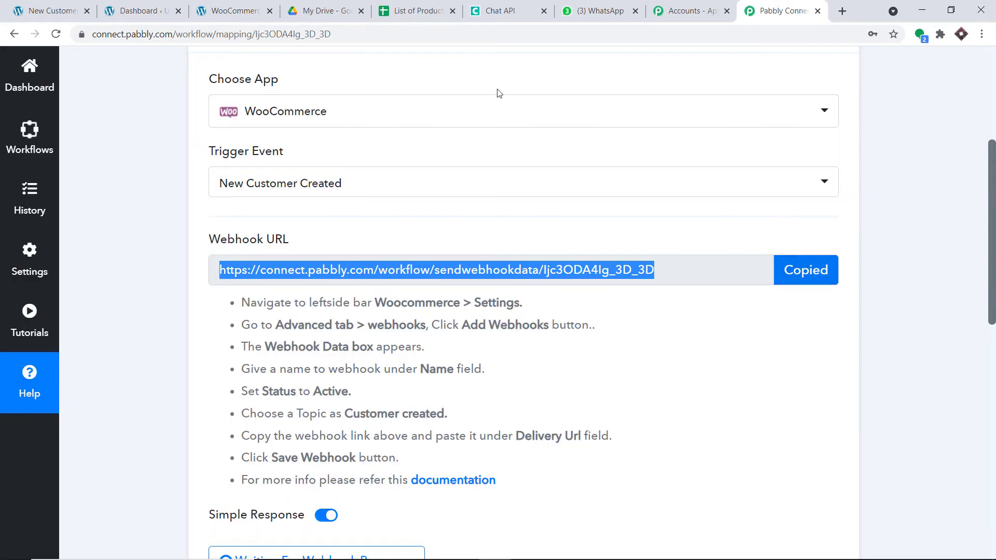
left_click(233, 11)
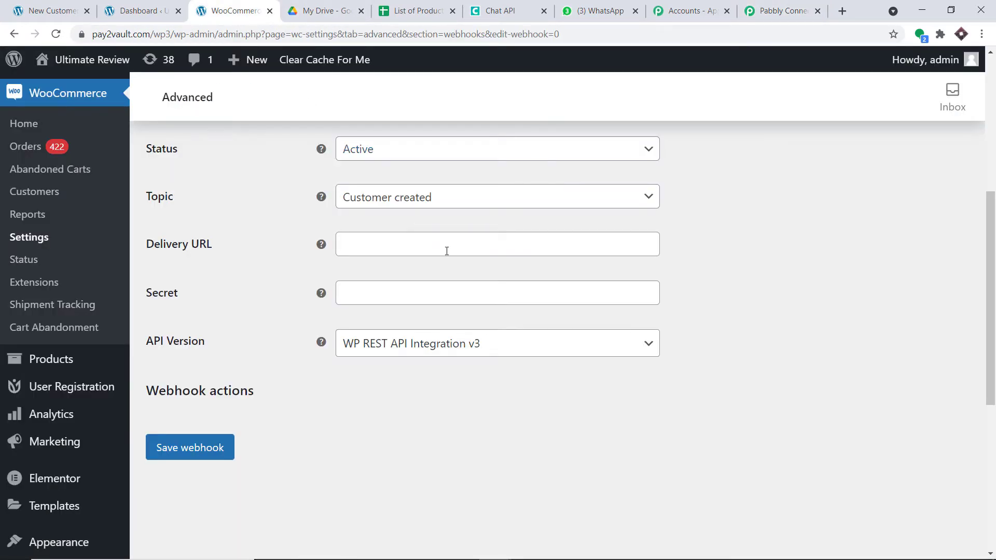
left_click(446, 251)
key("ctrl+v")
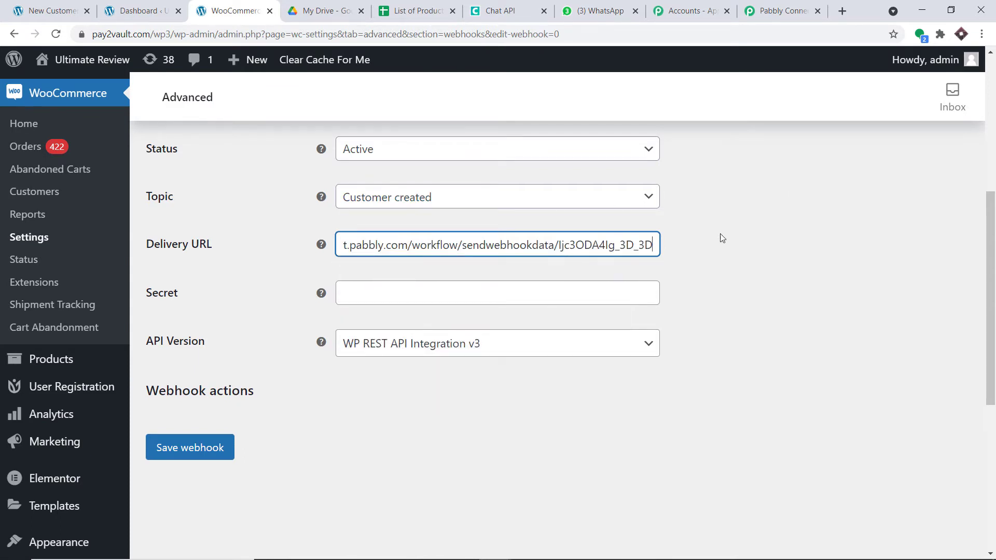
scroll(730, 330, "down", 1)
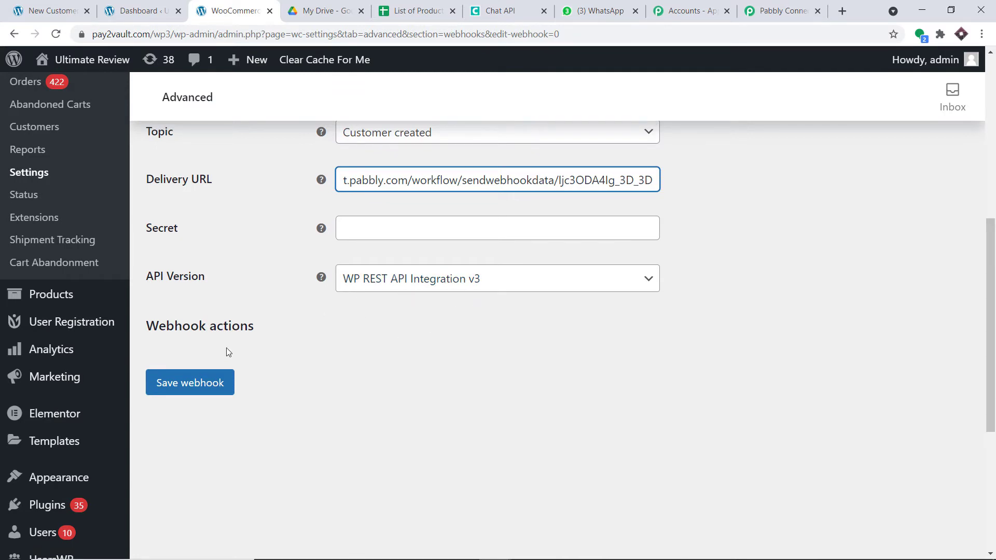
left_click(202, 383)
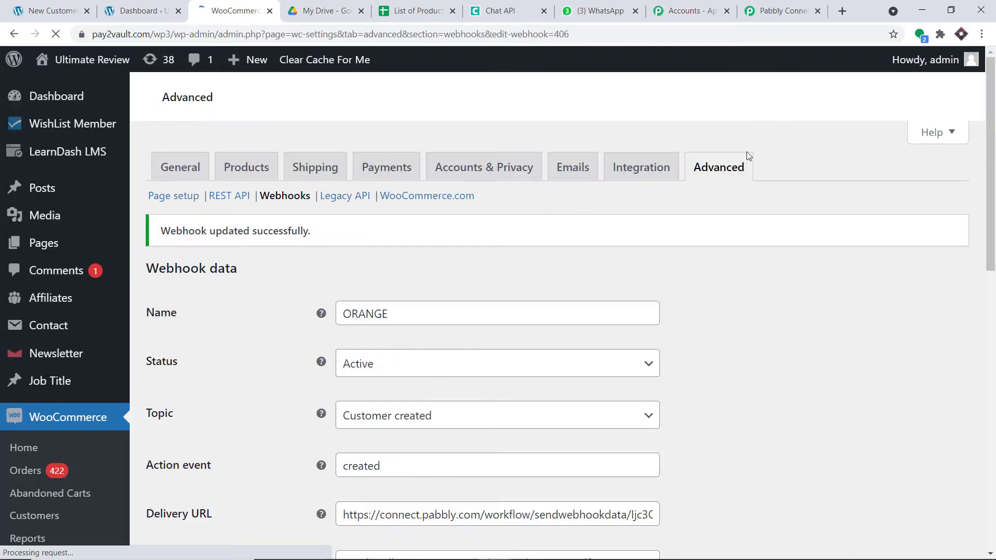
scroll(564, 247, "down", 1)
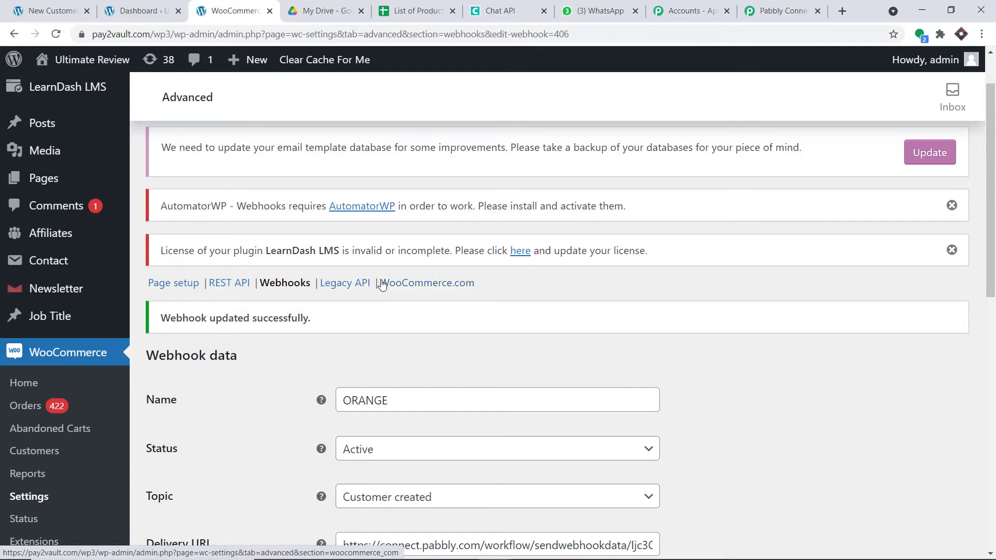
Re-capture the WooCommerce webhook response, then return to the New Customer Registration Form
left_click(763, 7)
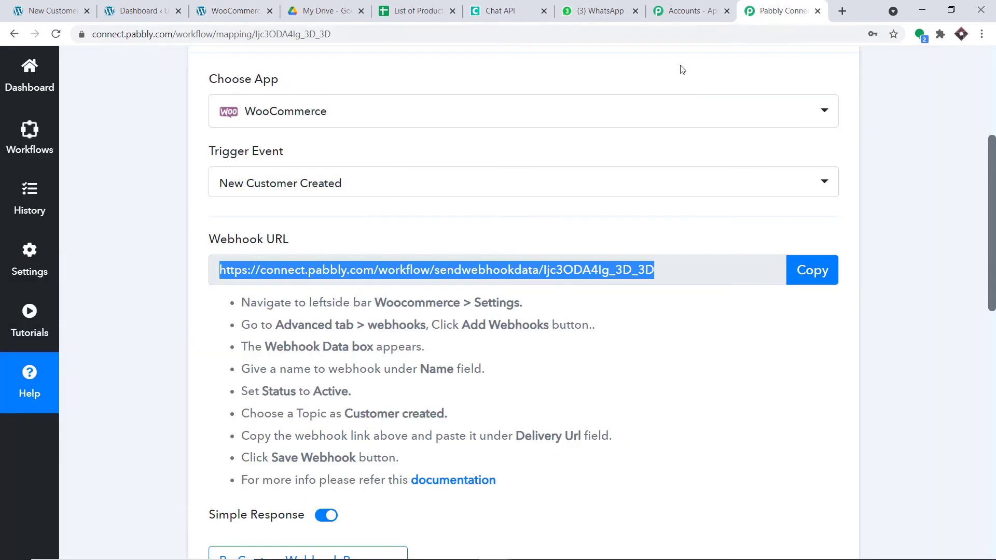
scroll(602, 153, "down", 2)
scroll(602, 153, "down", 3)
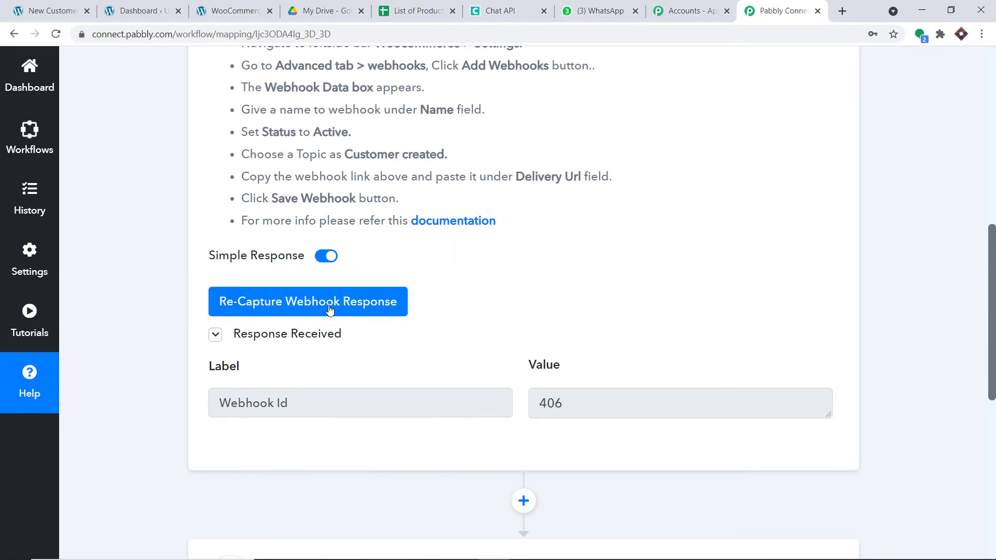
left_click(330, 310)
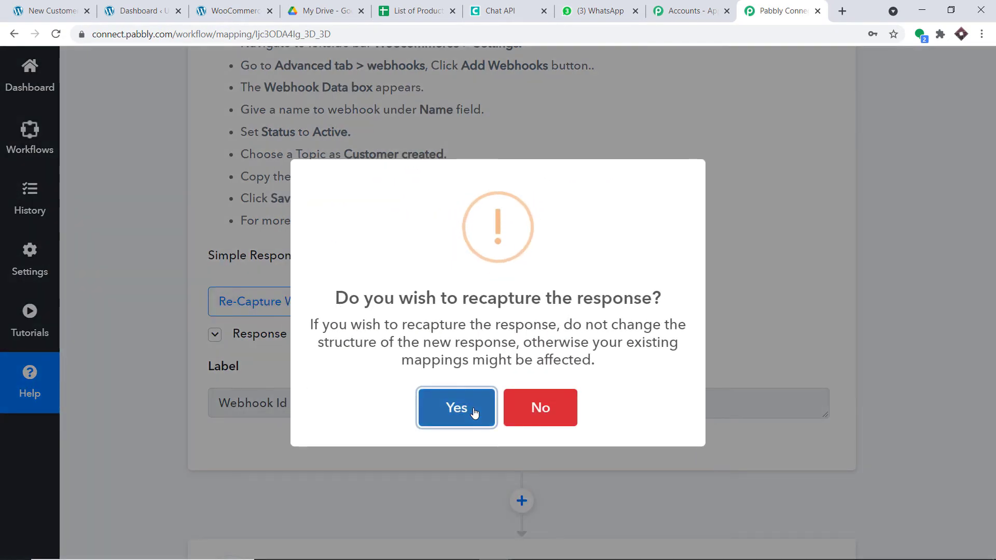
left_click(472, 406)
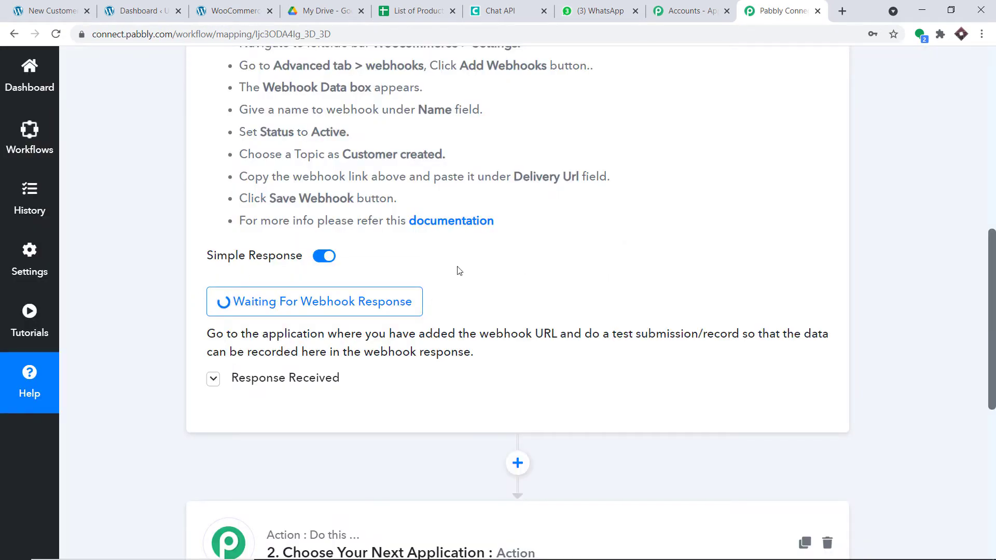
left_click(52, 10)
scroll(275, 163, "up", 4)
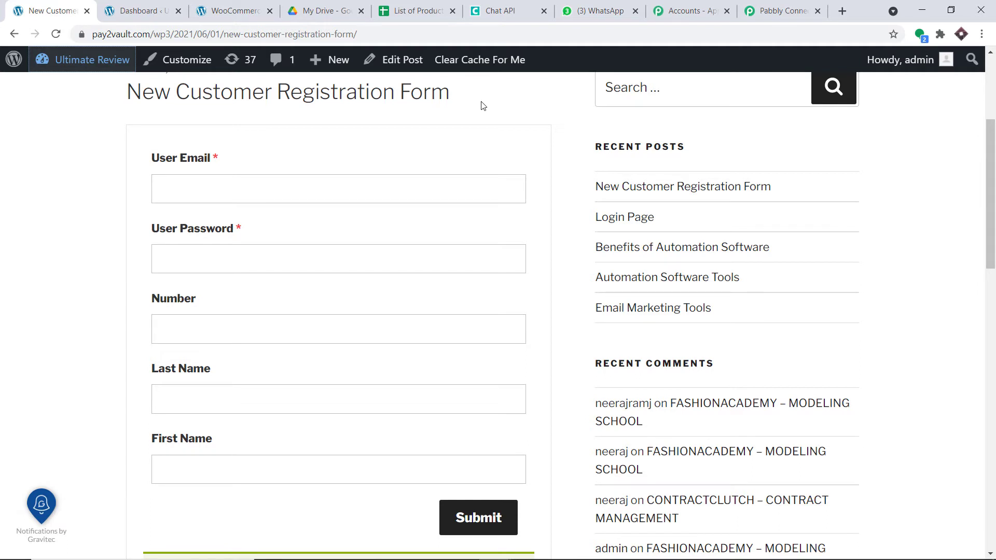
Enter the test customer's email address and password in the registration form
left_click(308, 191)
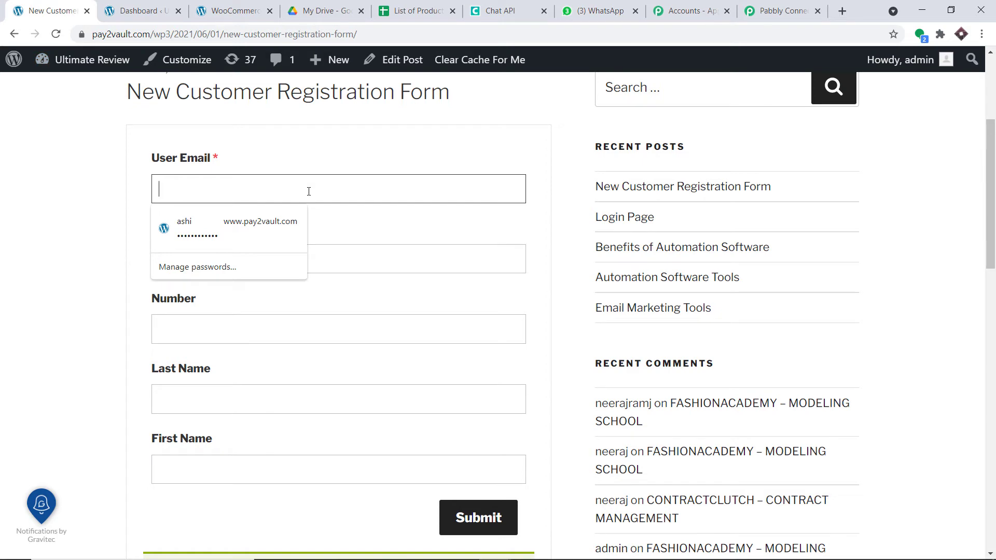
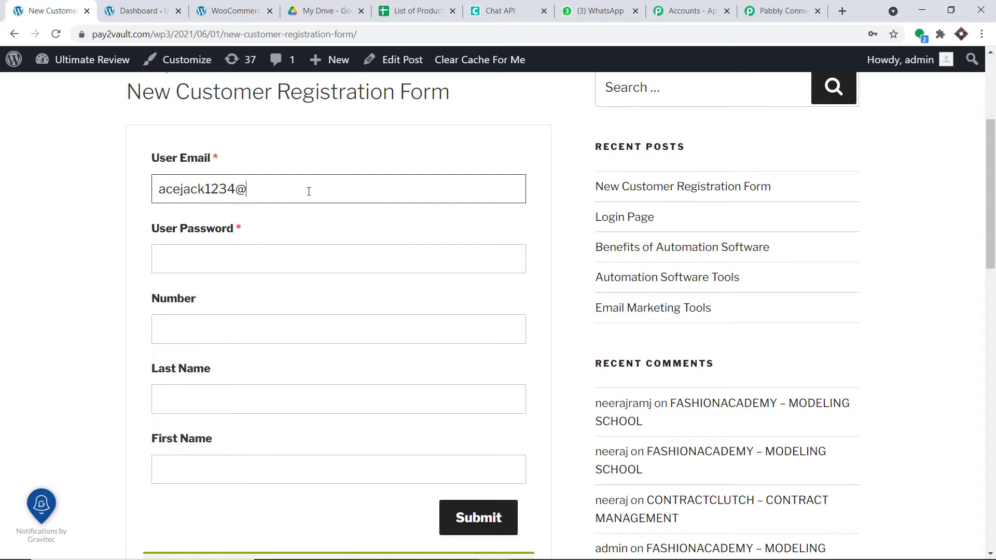
left_click(272, 247)
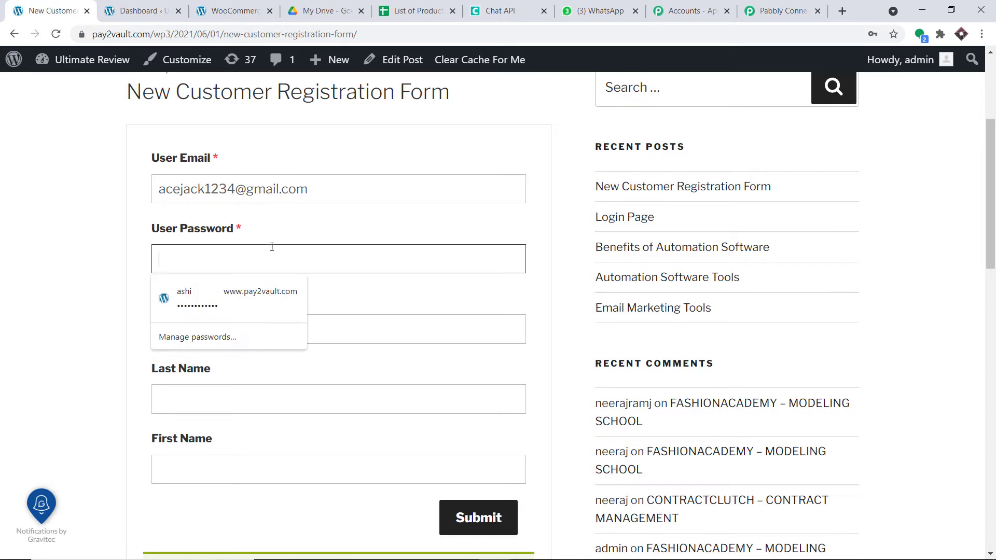
type("1234")
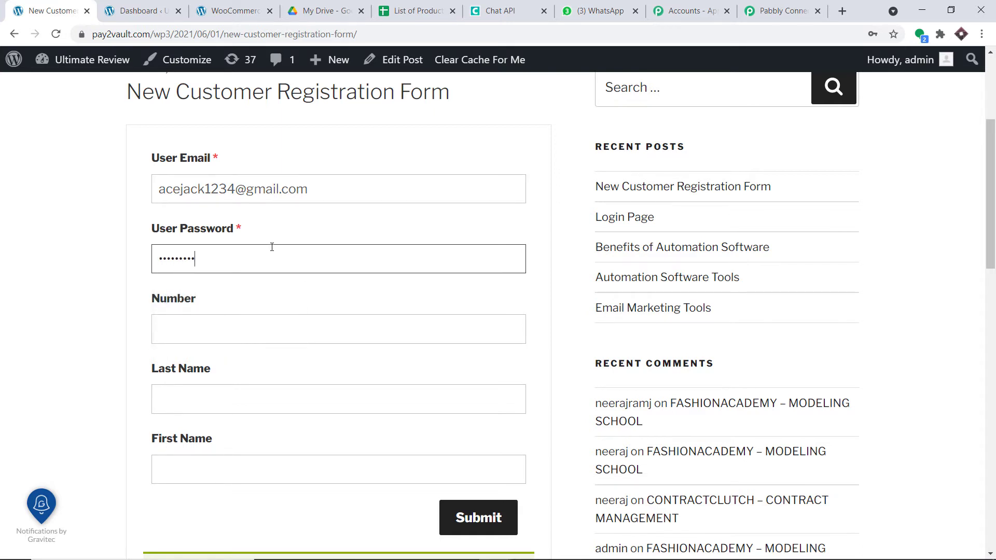
Paste the customer's phone number, fill in last and first name, and submit the form
scroll(206, 253, "down", 1)
left_click(212, 261)
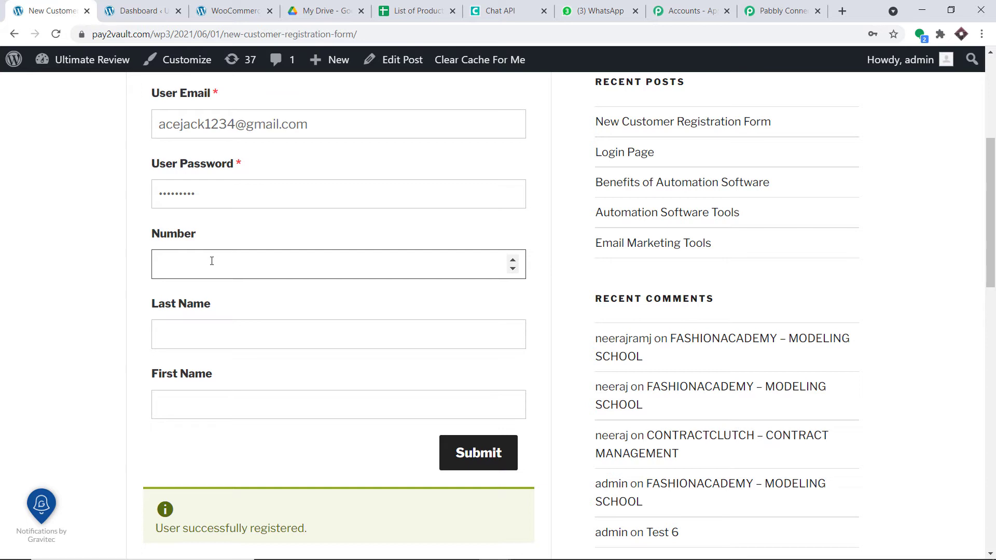
key("ctrl+v")
scroll(351, 240, "down", 1)
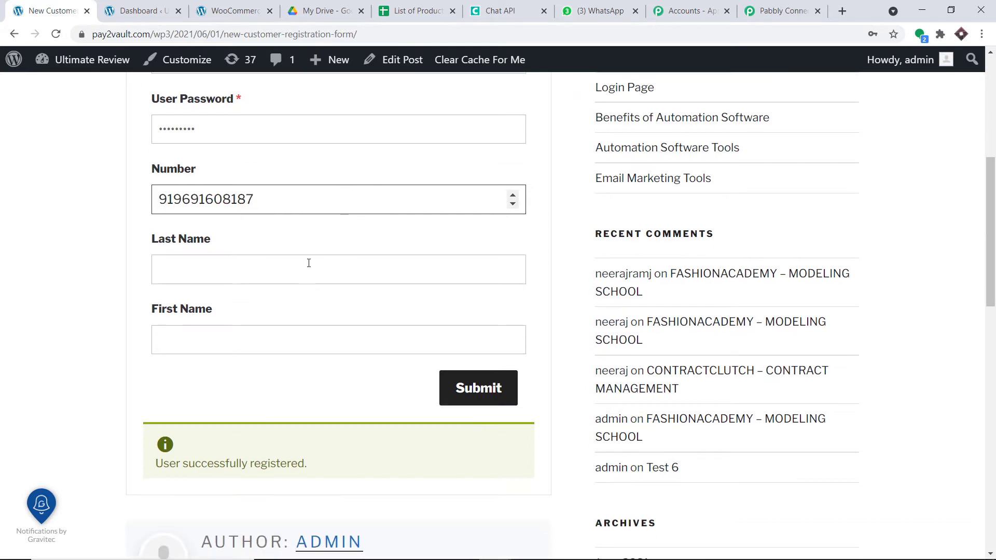
left_click(288, 274)
type("J")
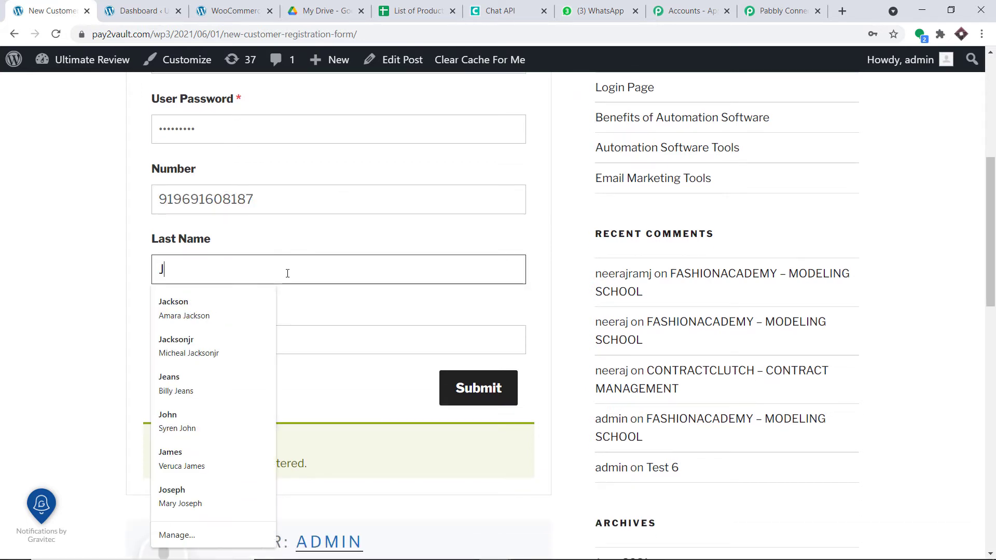
type("ack")
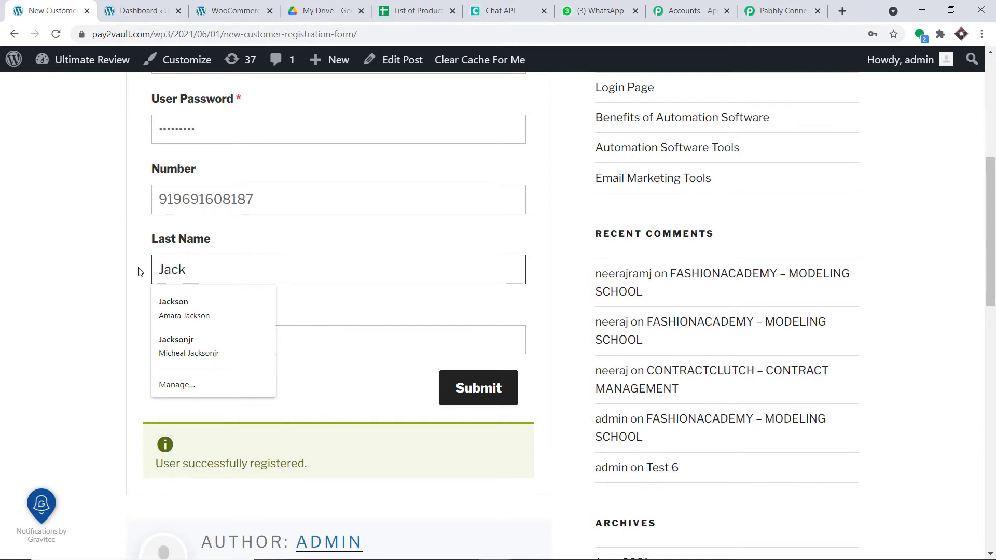
left_click(197, 331)
type("A")
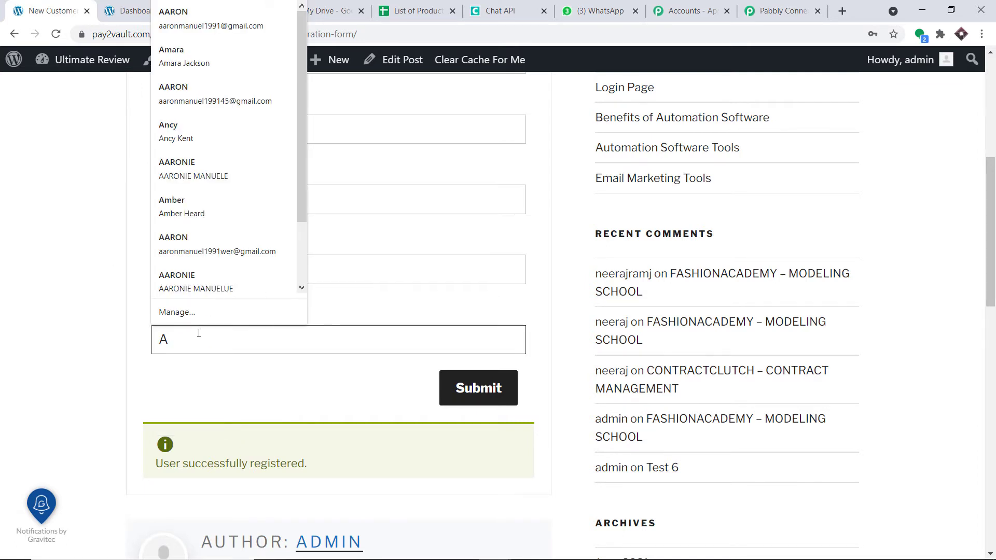
type("ce")
left_click(470, 388)
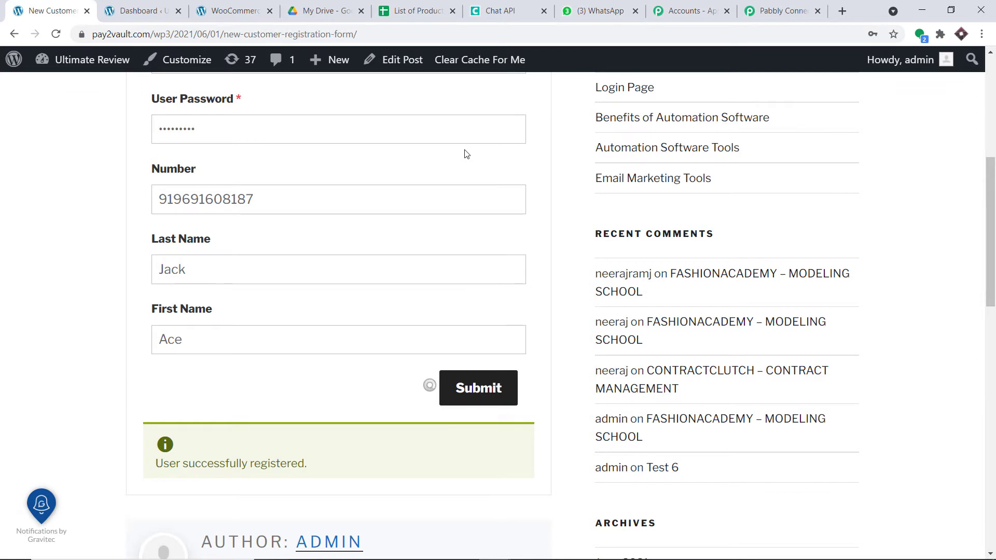
scroll(465, 153, "down", 6)
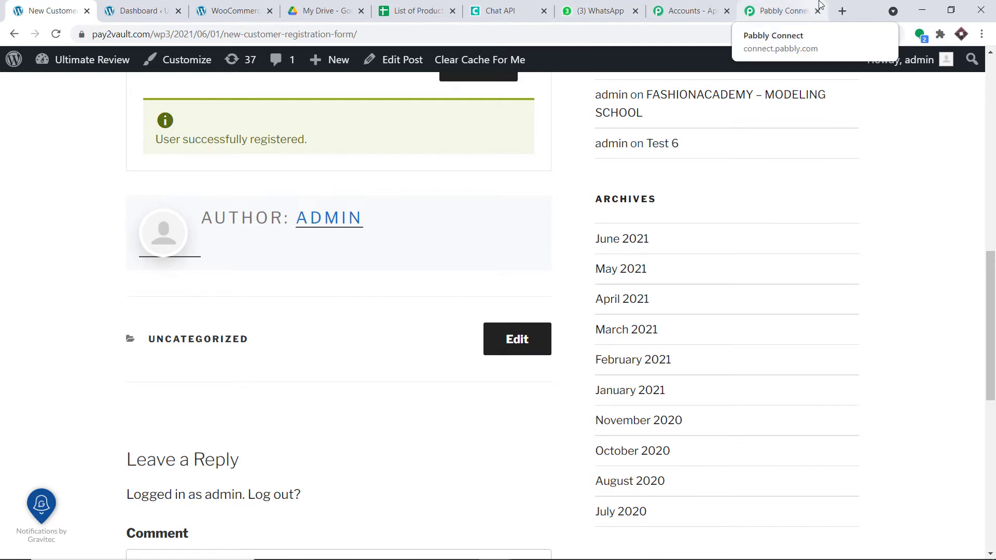
Check the captured webhook response, highlighting the phone number in Meta Data 1 Value
left_click(783, 11)
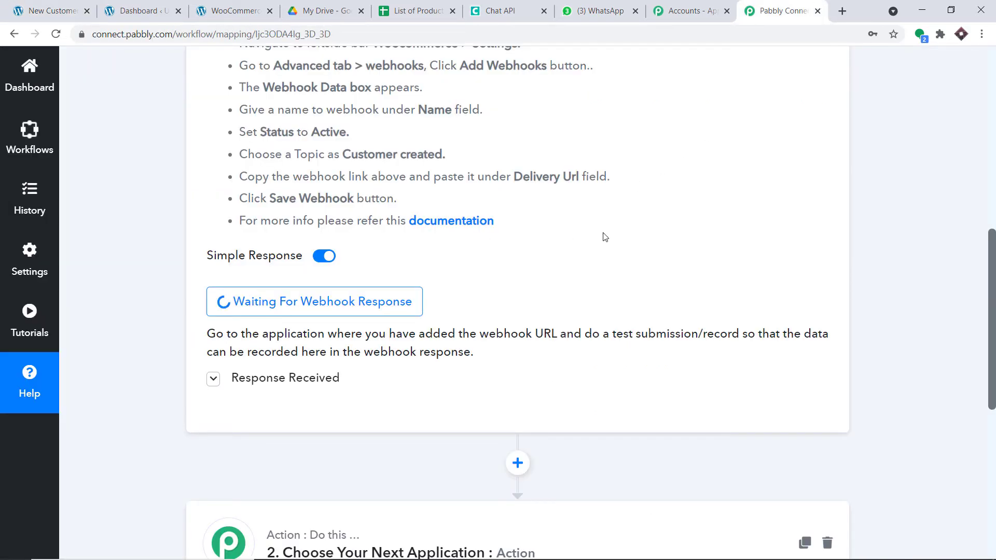
scroll(602, 237, "down", 6)
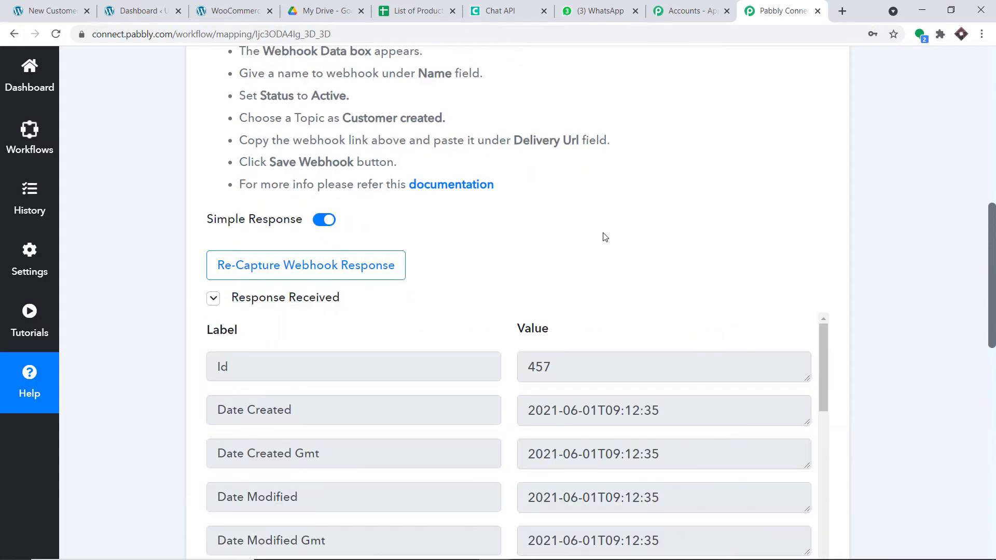
scroll(564, 259, "down", 1)
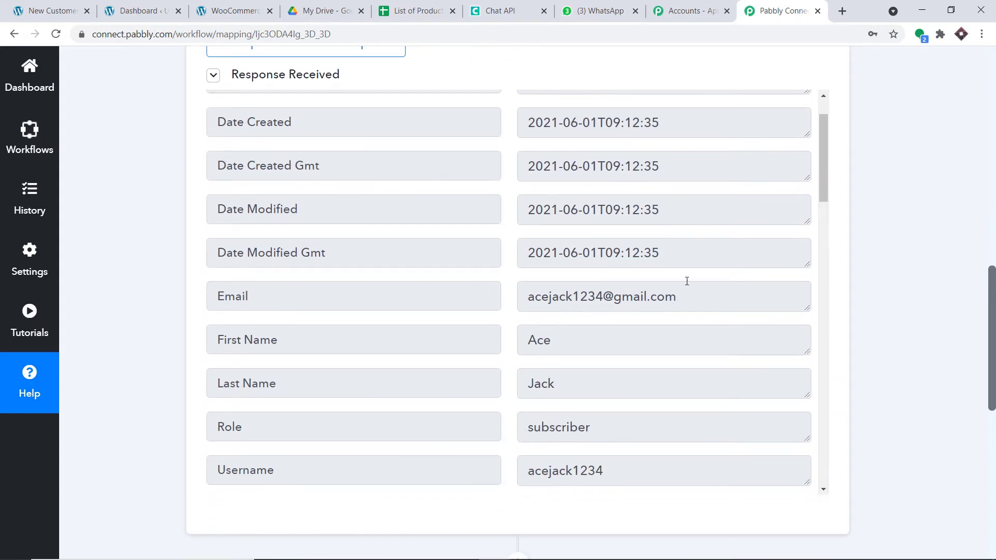
scroll(555, 270, "down", 1)
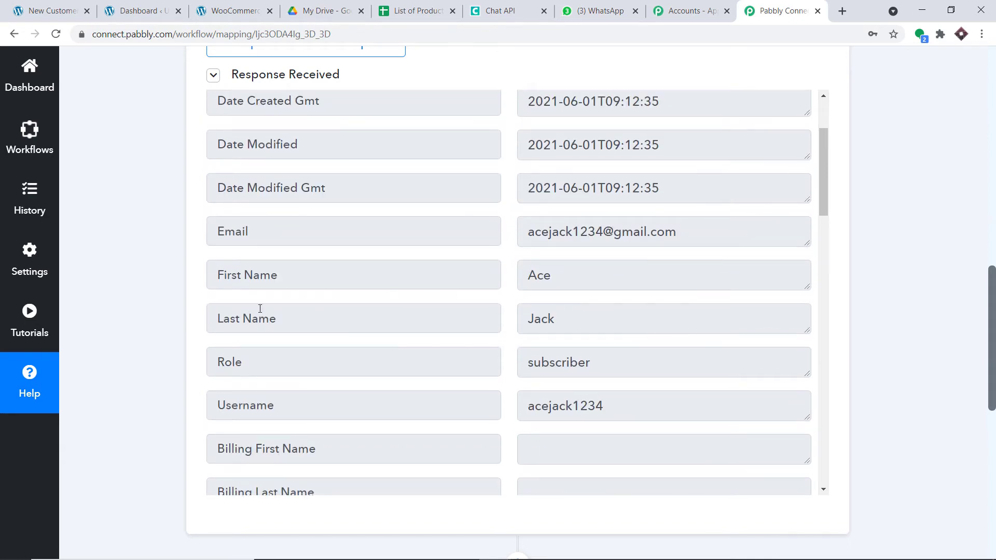
scroll(618, 305, "down", 4)
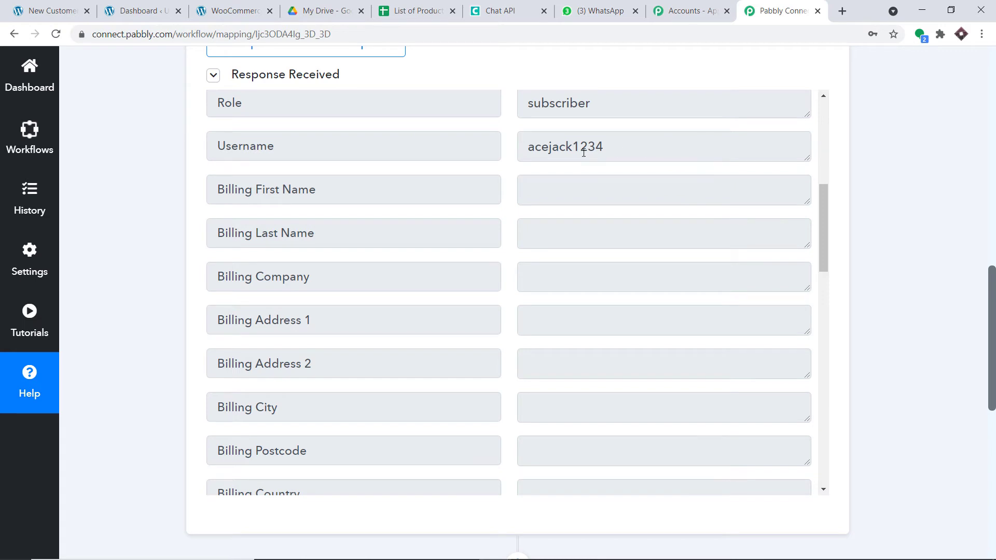
scroll(595, 162, "down", 10)
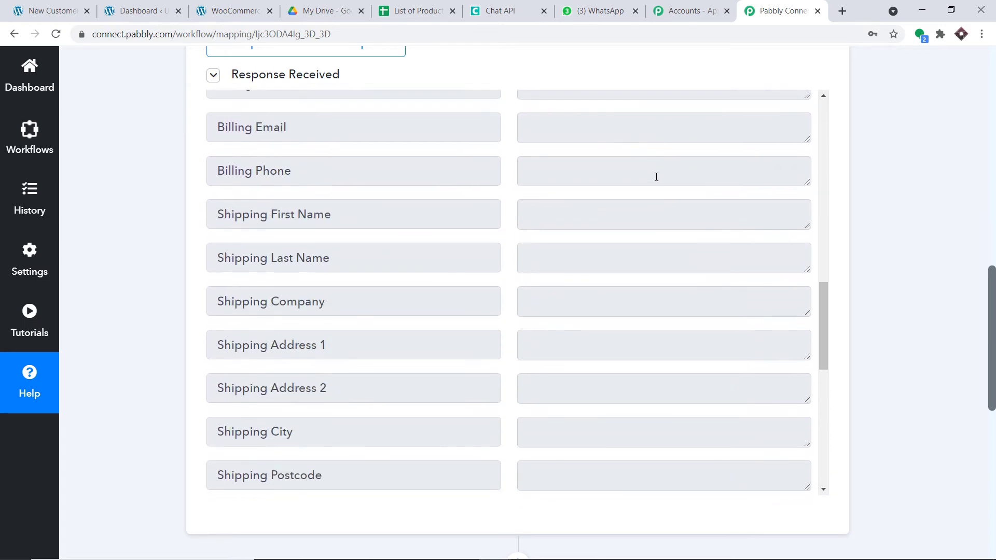
scroll(658, 183, "down", 6)
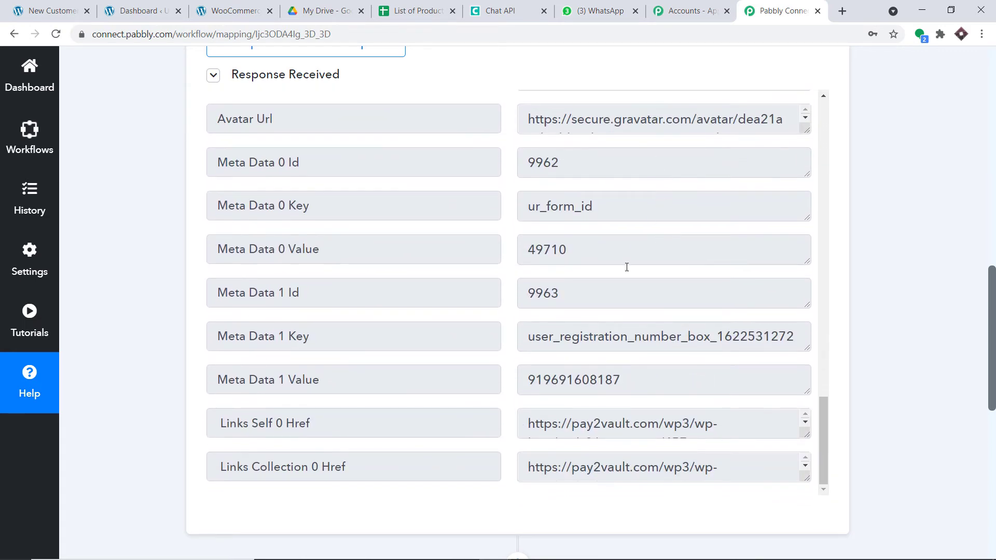
left_click_drag(644, 381, 498, 382)
scroll(702, 313, "down", 3)
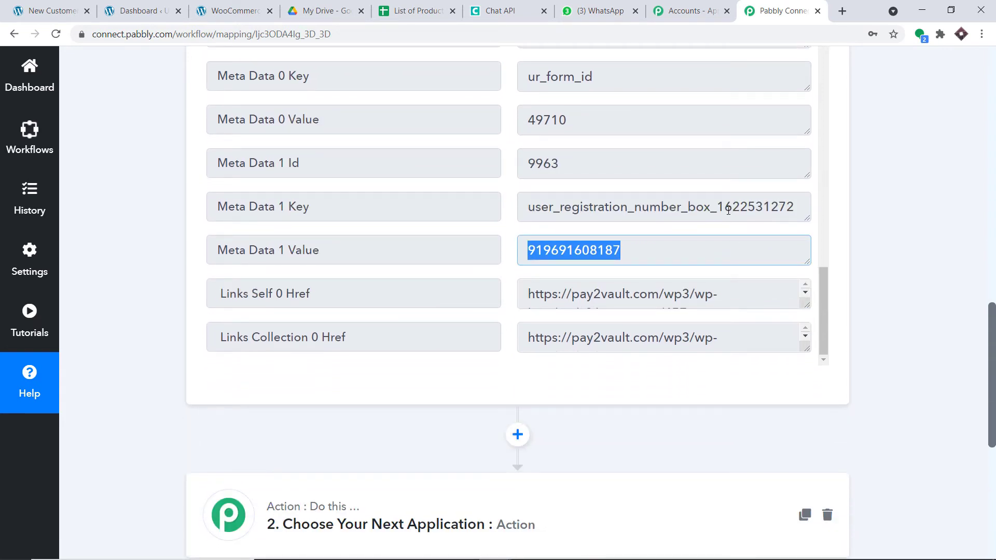
left_click(418, 11)
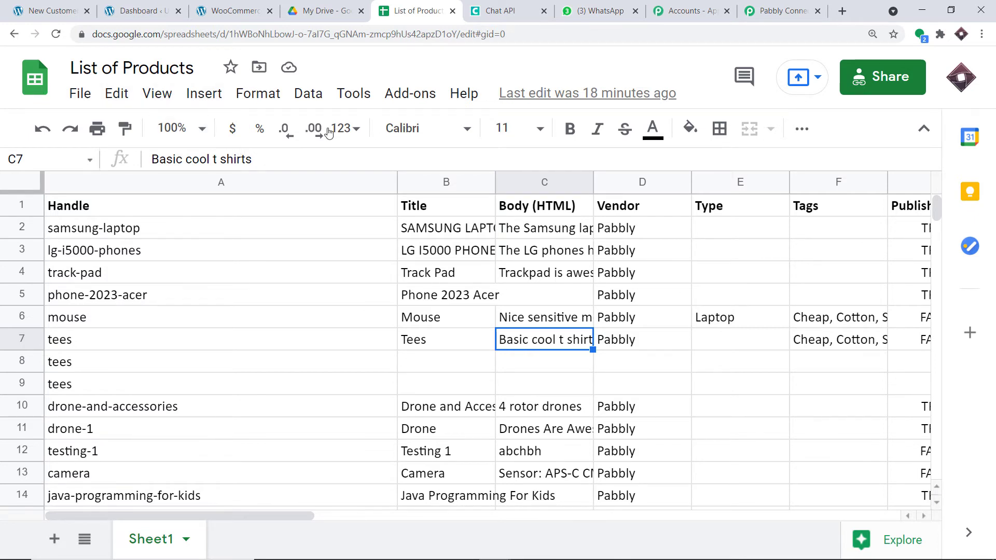
Search My Drive for 'list', open the List of Products spreadsheet, then return to Pabbly Connect
left_click(306, 7)
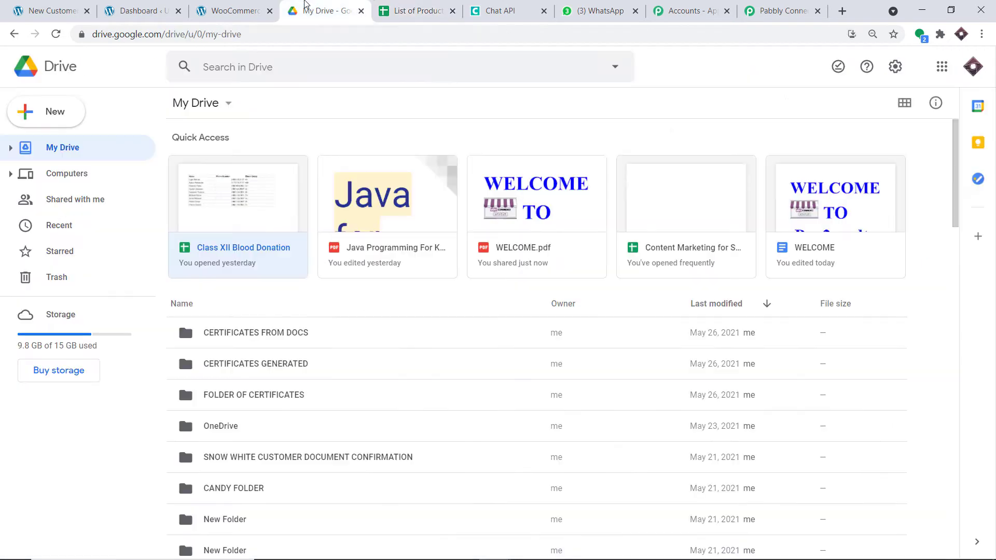
left_click(298, 68)
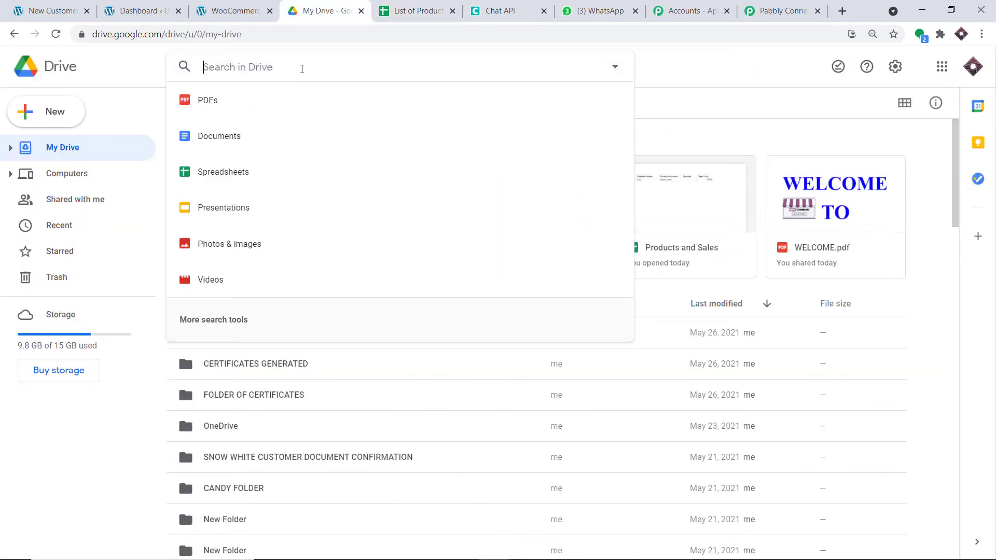
type("list o")
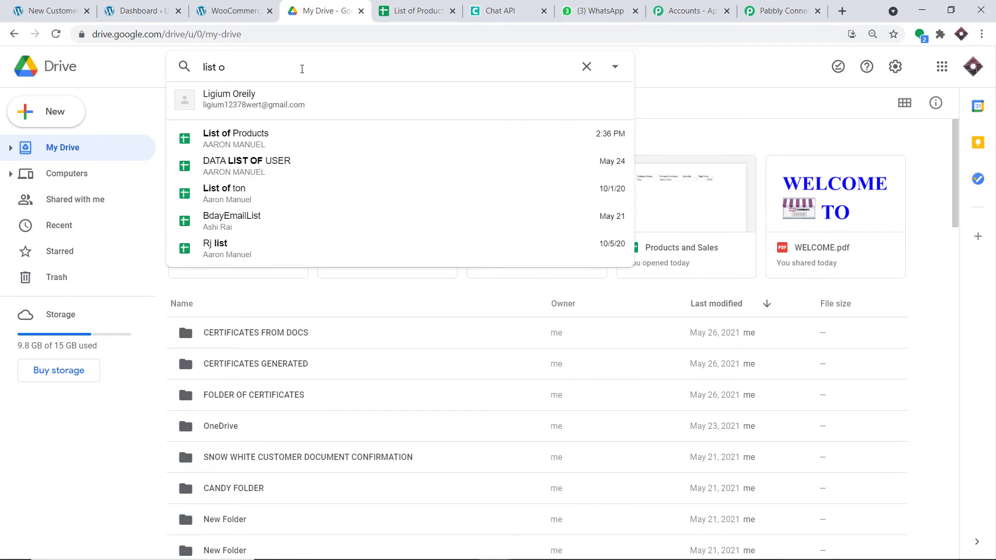
left_click(269, 145)
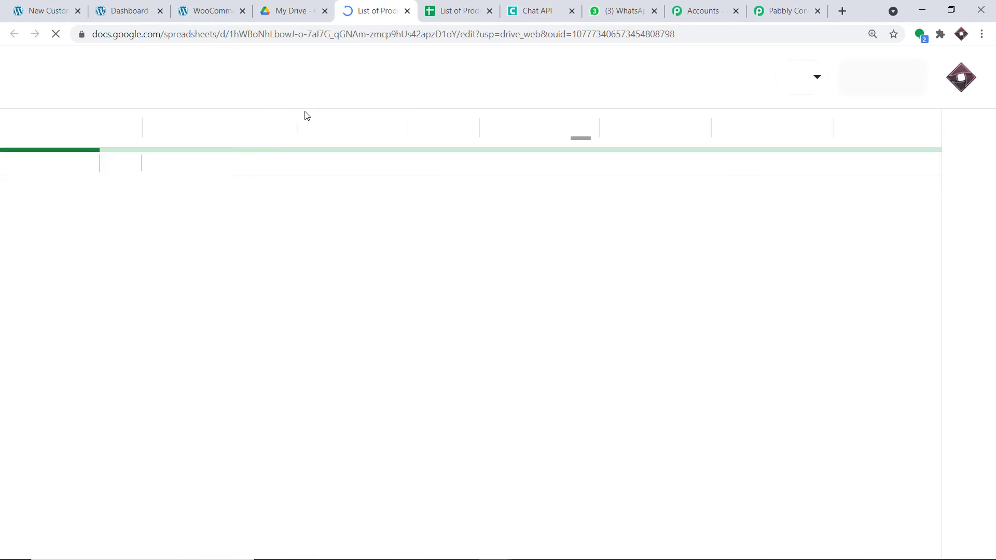
left_click(293, 8)
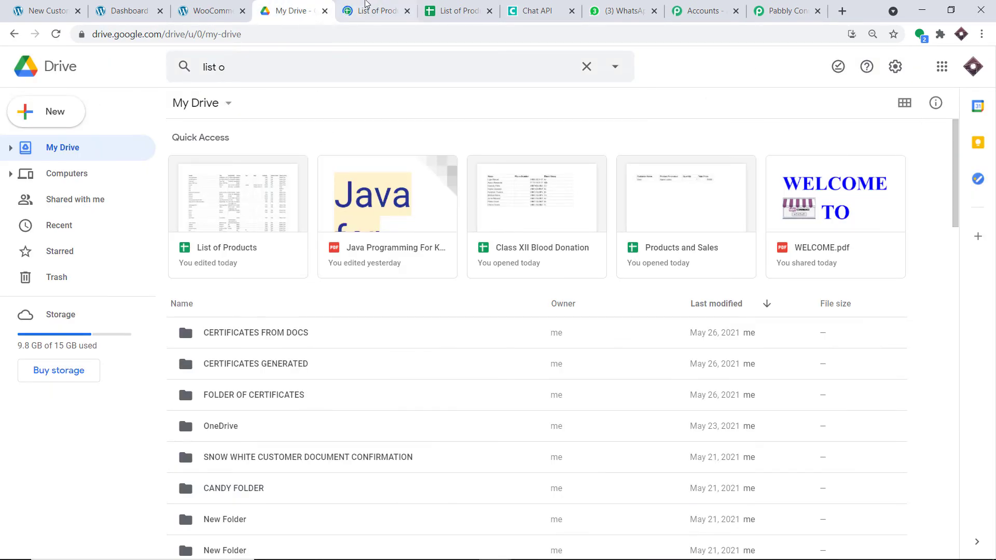
left_click(370, 10)
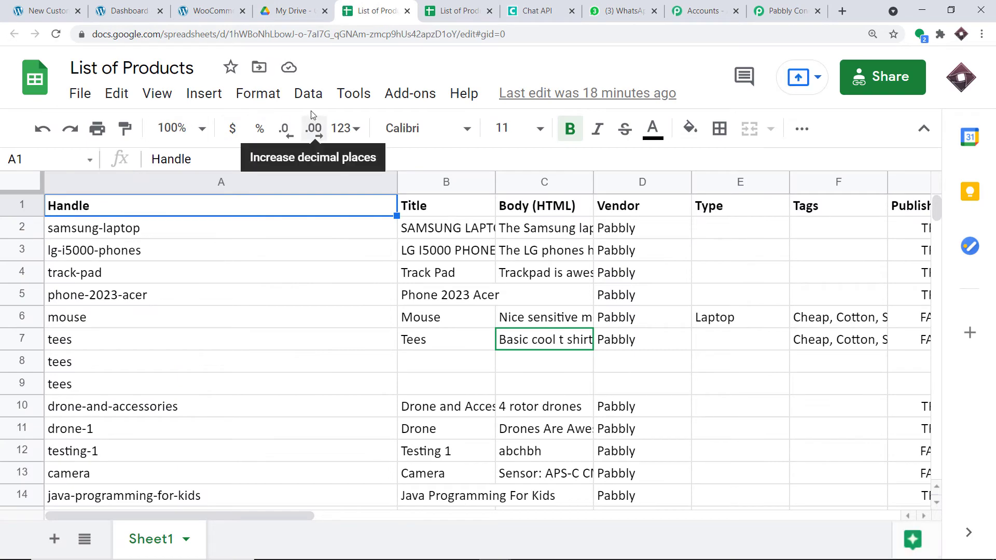
left_click(293, 11)
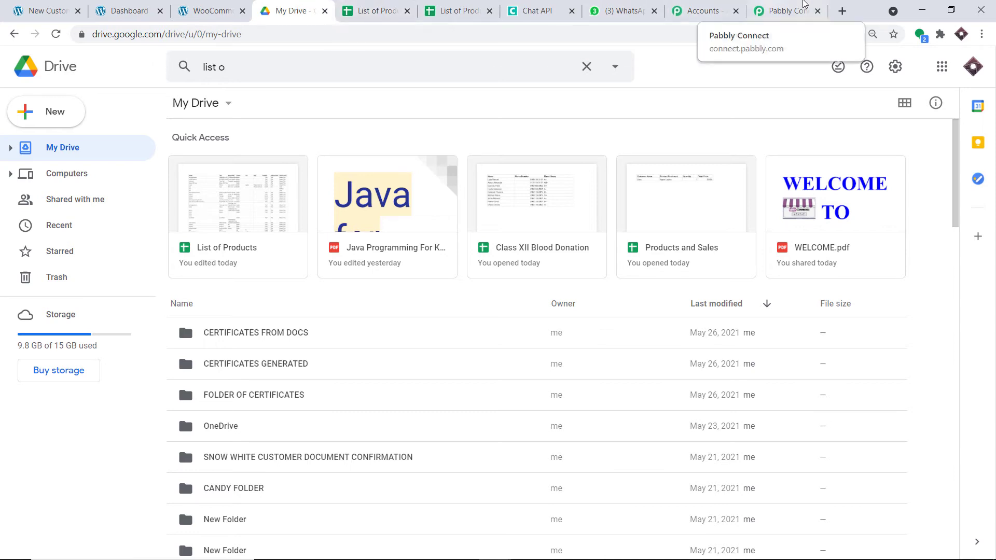
left_click(775, 10)
scroll(635, 194, "down", 3)
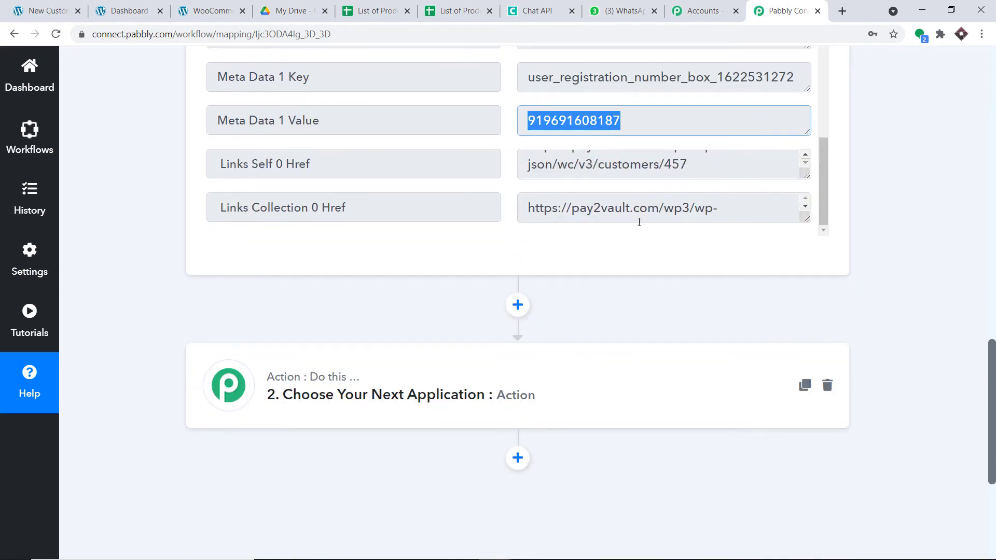
Set the second action to Google Drive 'Share a File With Anyone' and begin a new connection
left_click(454, 384)
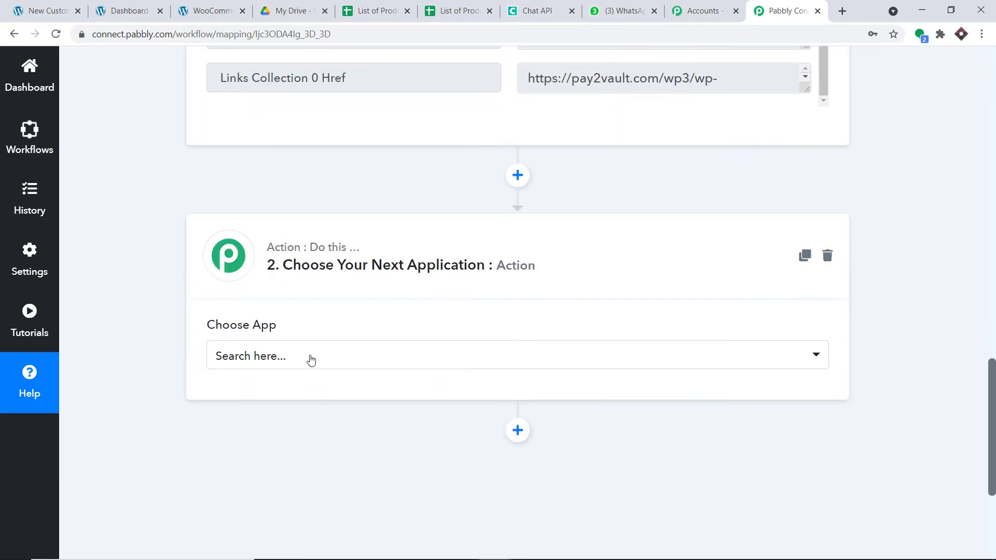
left_click(312, 357)
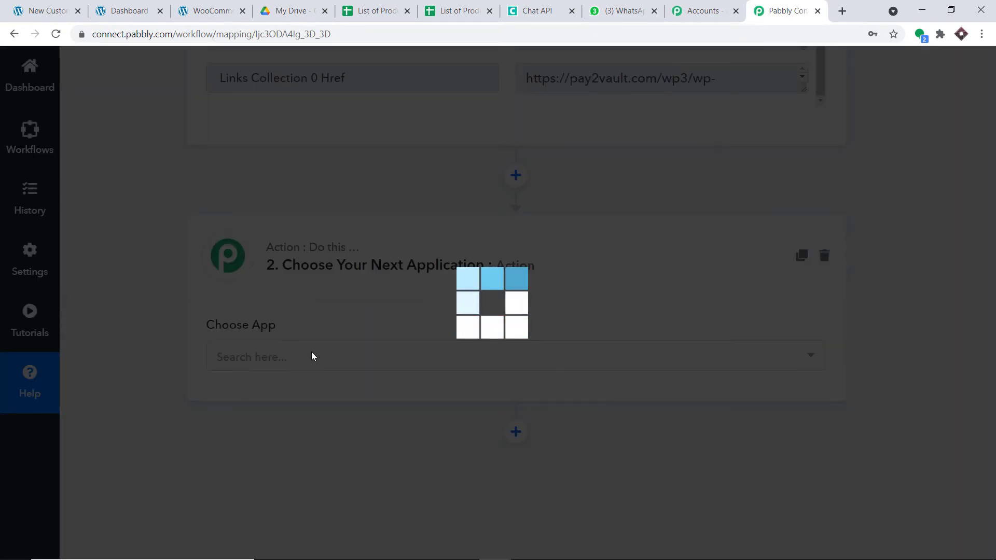
type("goog")
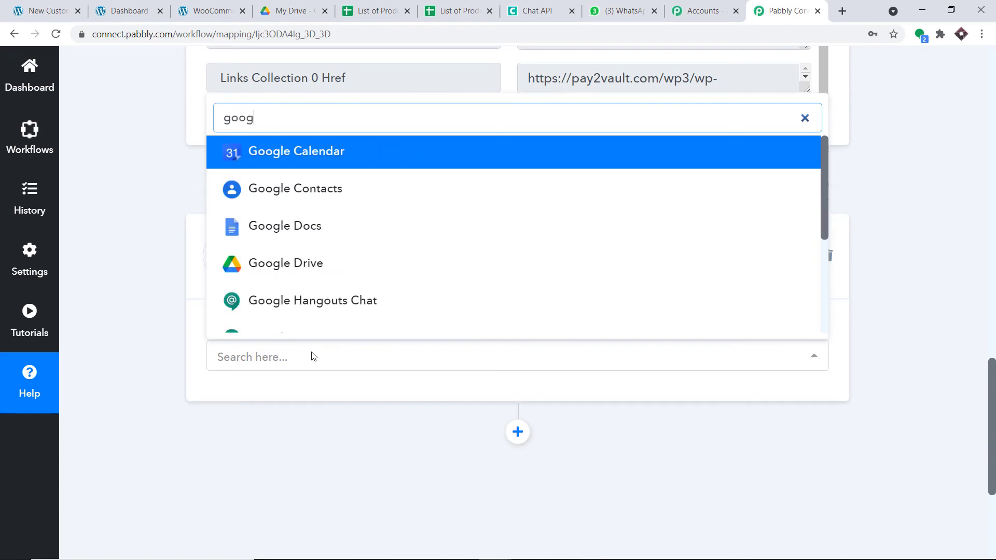
type("le dr")
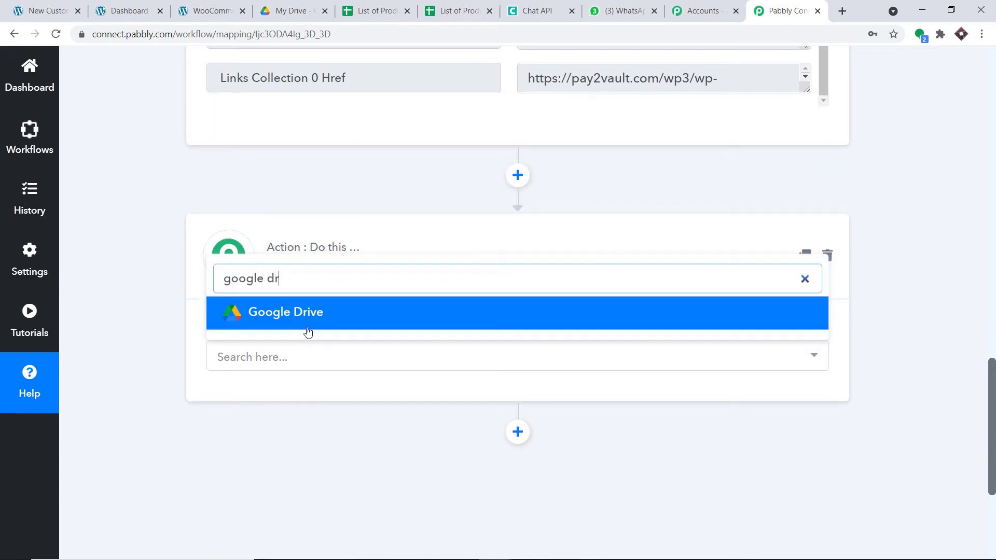
left_click(310, 326)
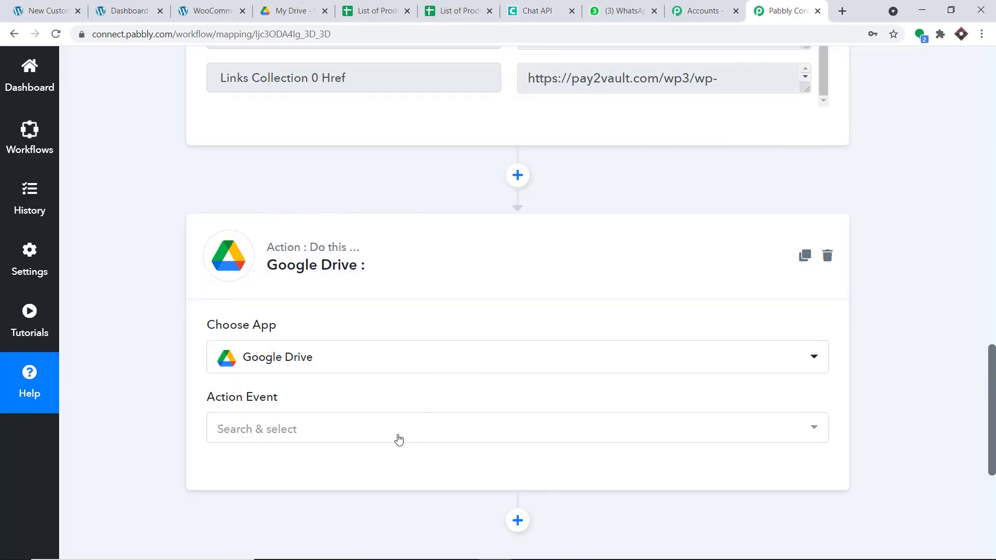
left_click(398, 438)
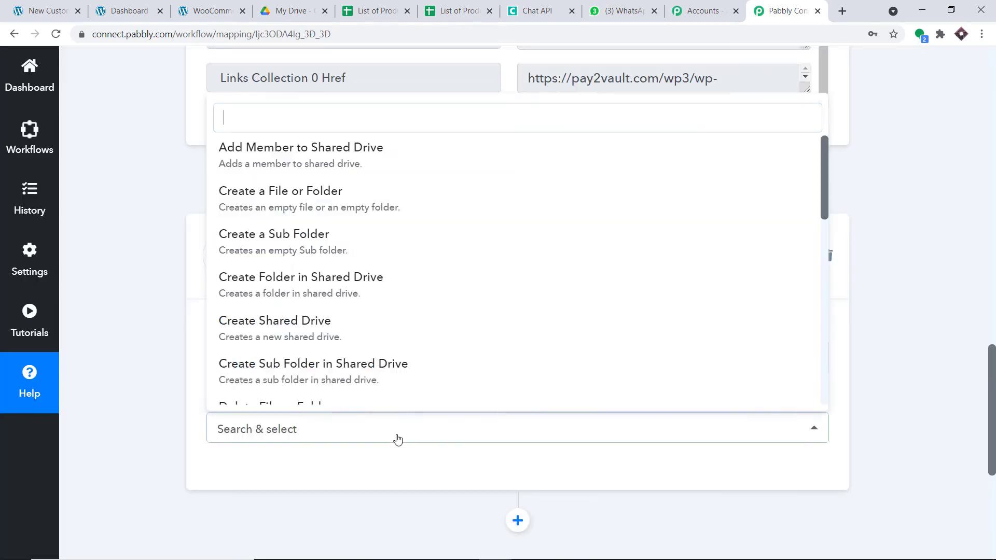
scroll(466, 234, "down", 3)
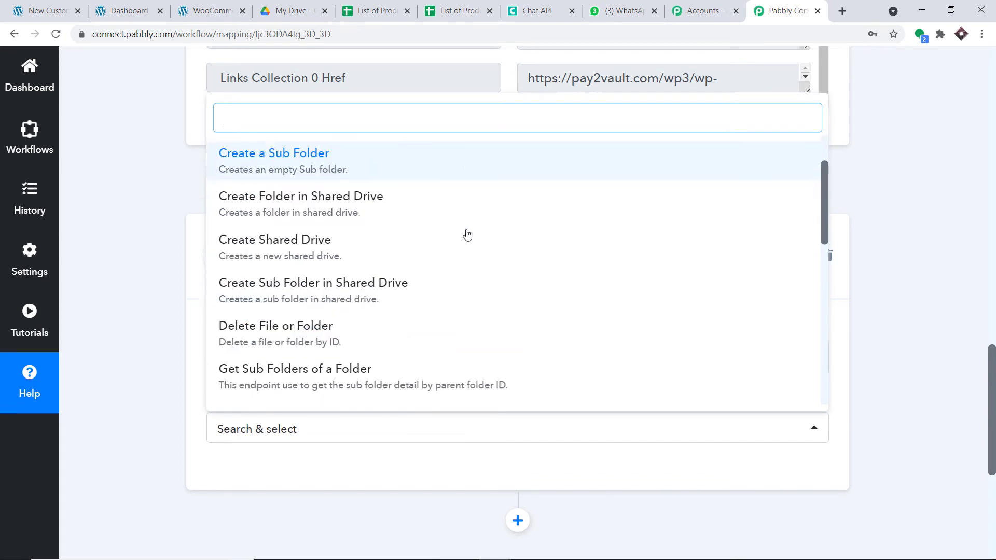
scroll(465, 239, "down", 5)
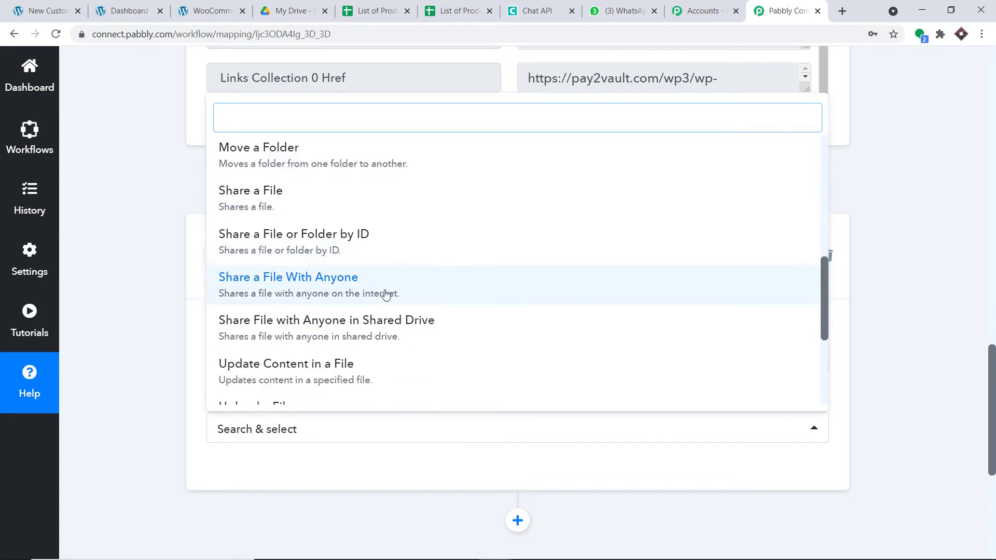
left_click(385, 294)
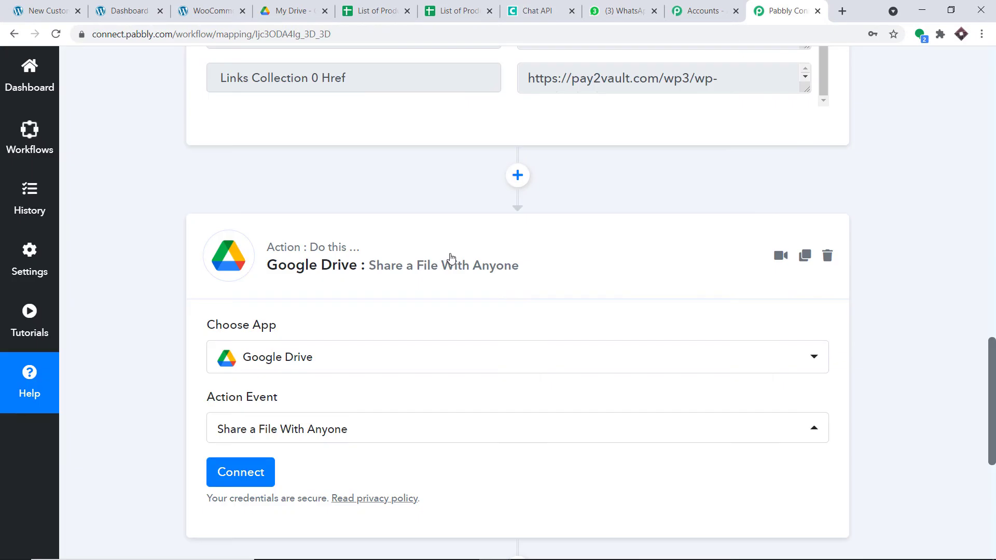
scroll(371, 56, "down", 1)
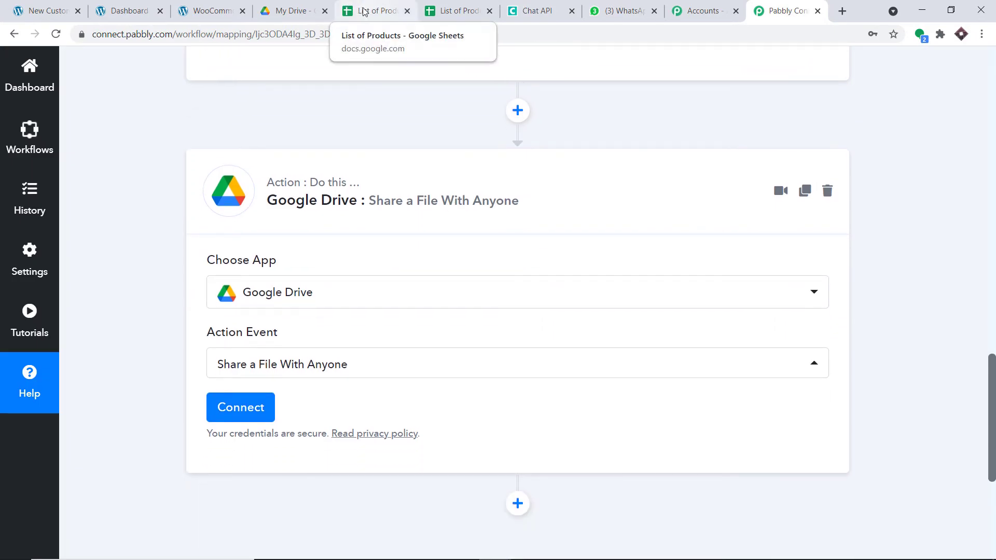
left_click(235, 406)
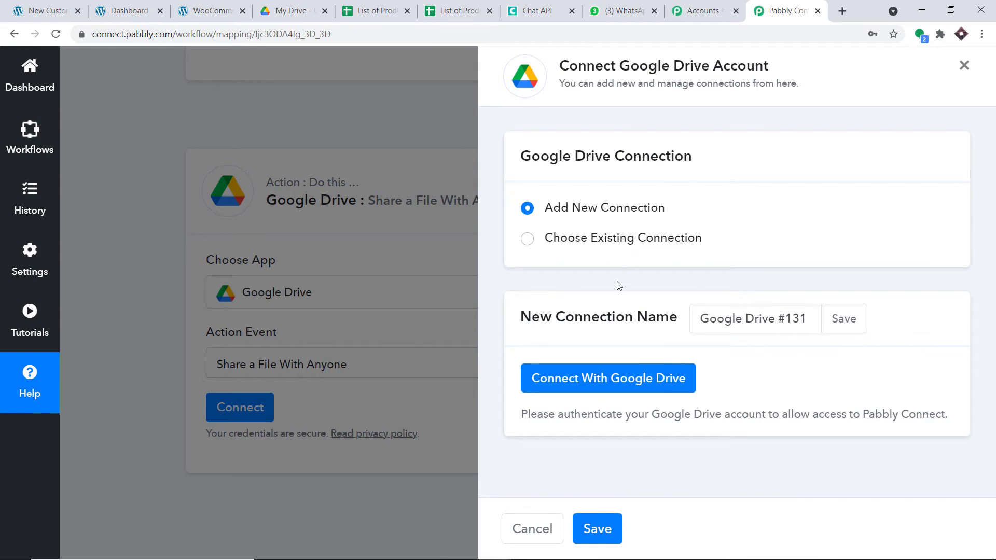
Sign in with the first listed Google account and allow Pabbly Connect access to Drive
left_click(602, 373)
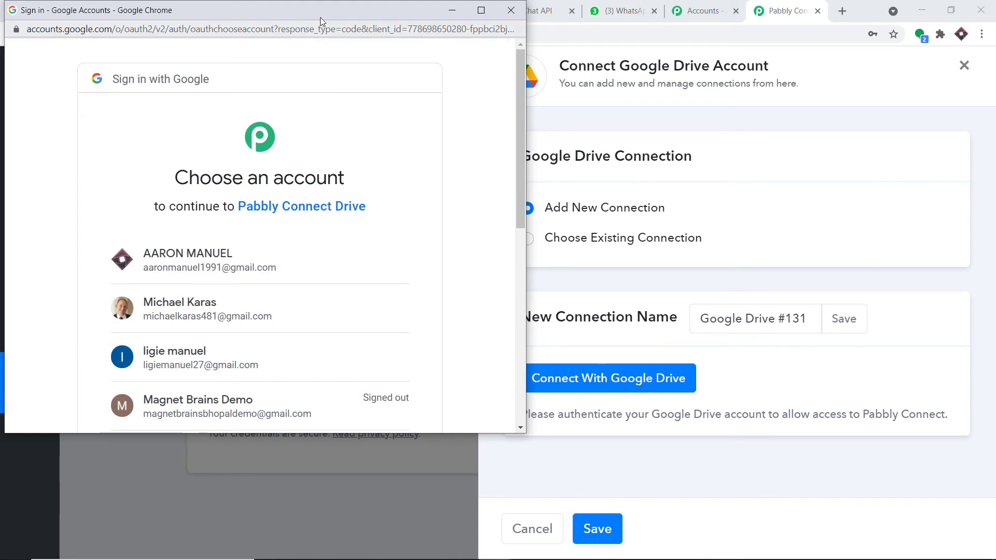
left_click_drag(322, 16, 800, 76)
scroll(657, 150, "down", 4)
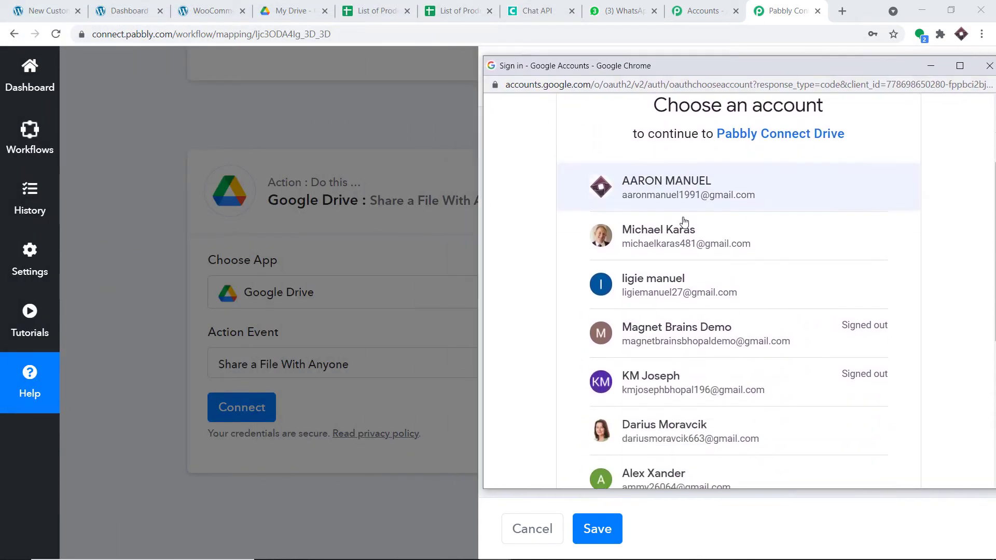
scroll(655, 368, "up", 4)
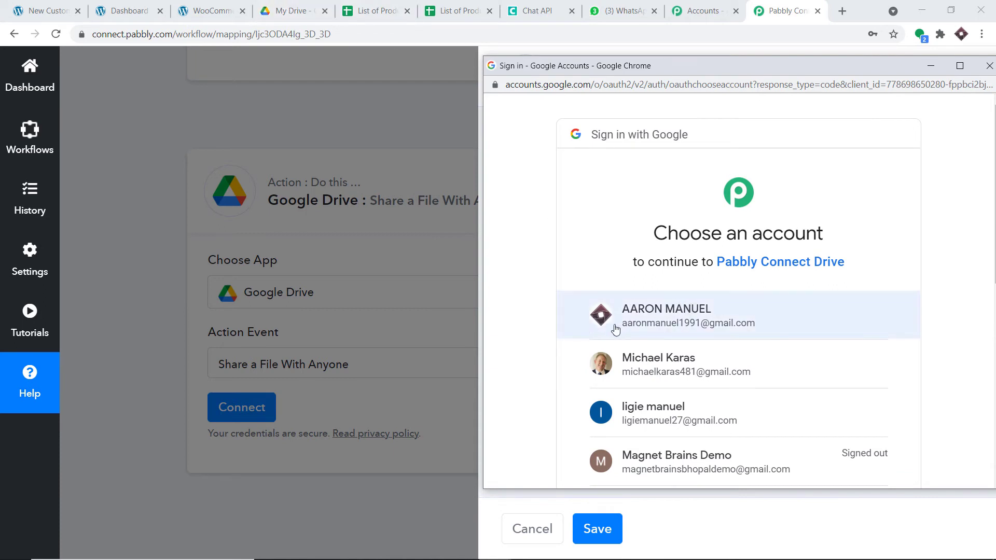
left_click(690, 316)
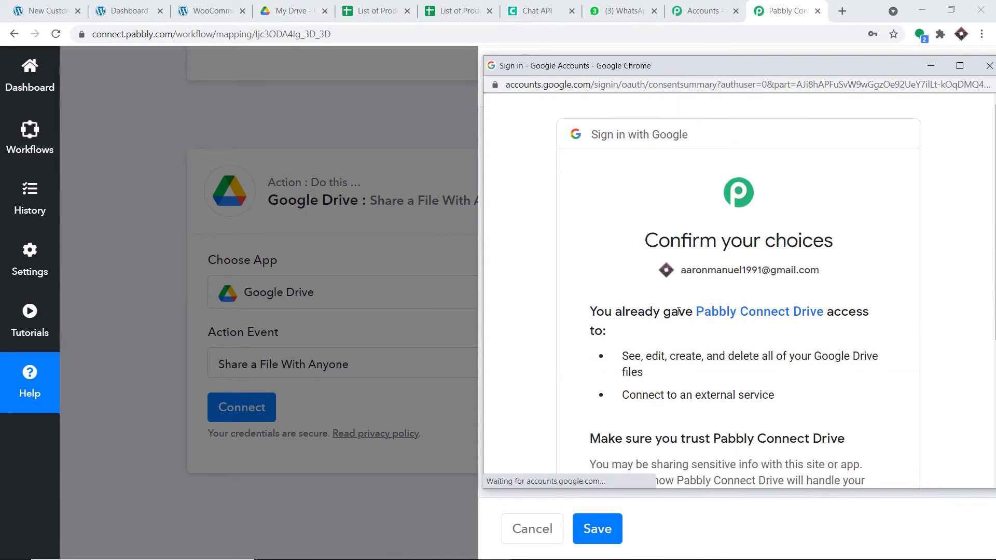
scroll(687, 222, "down", 3)
left_click_drag(719, 72, 672, 43)
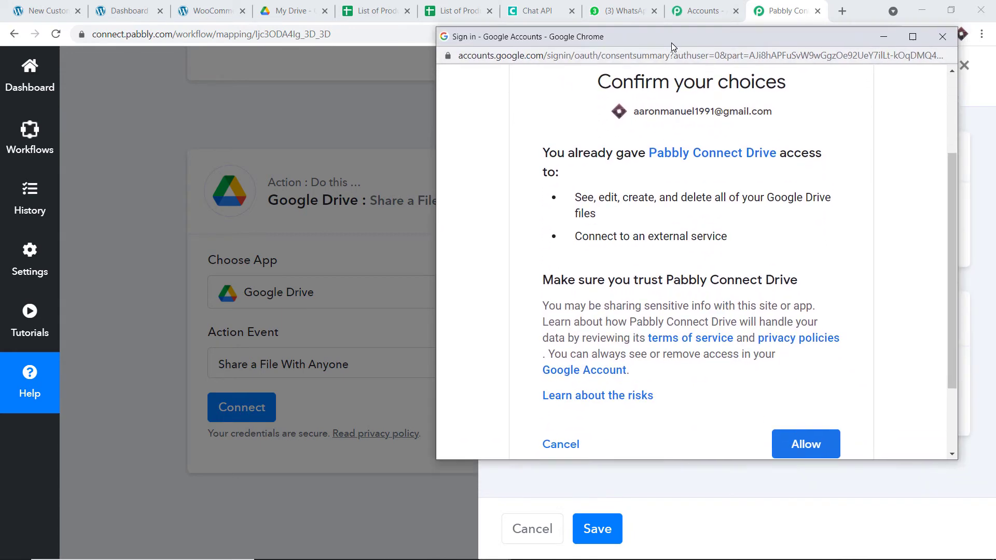
left_click(808, 444)
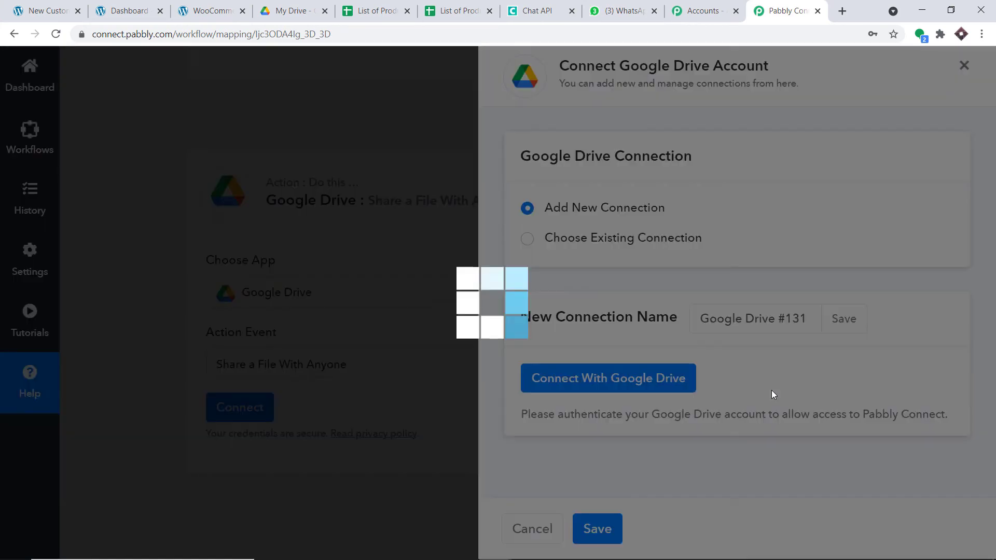
Confirm the Drive authorization and choose List of Products as the File ID
left_click(515, 390)
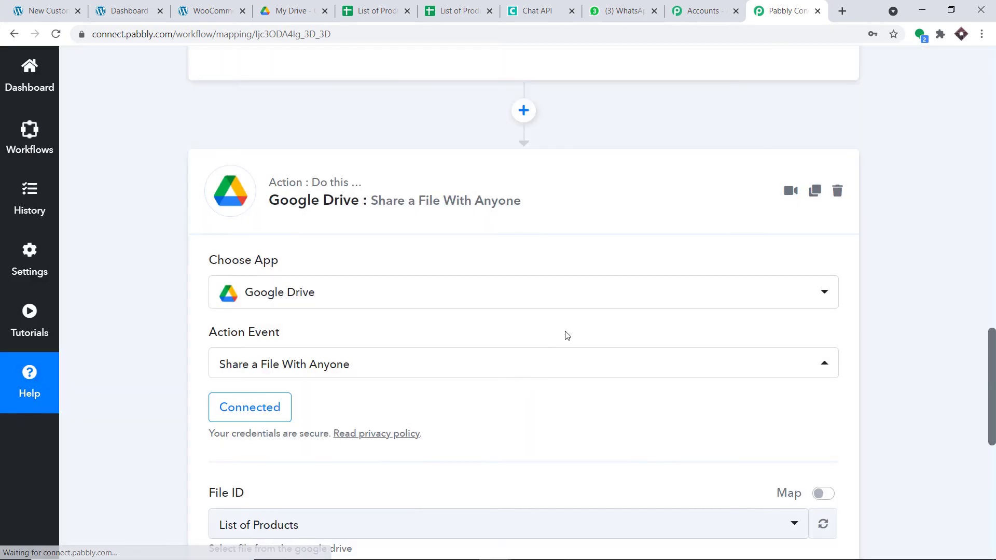
scroll(571, 327, "down", 4)
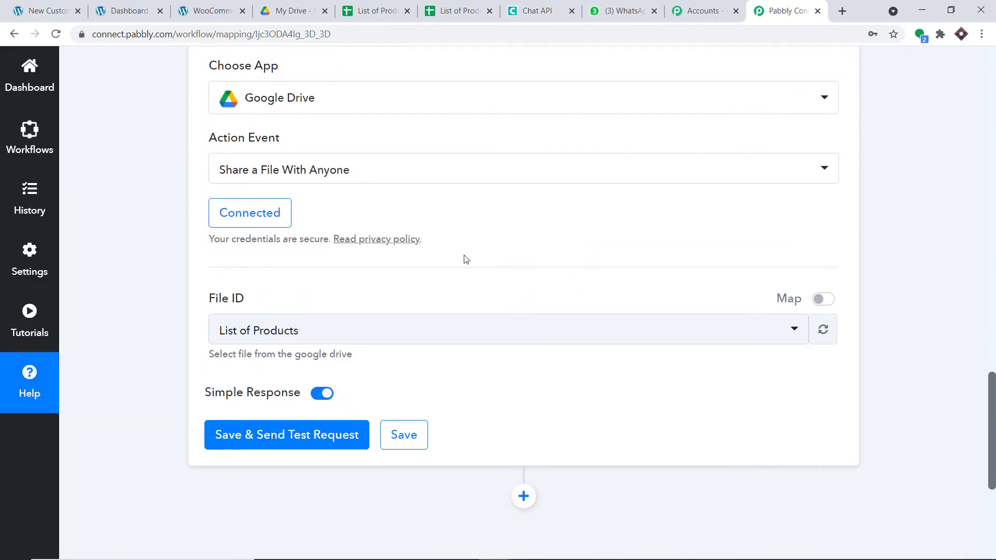
left_click(256, 336)
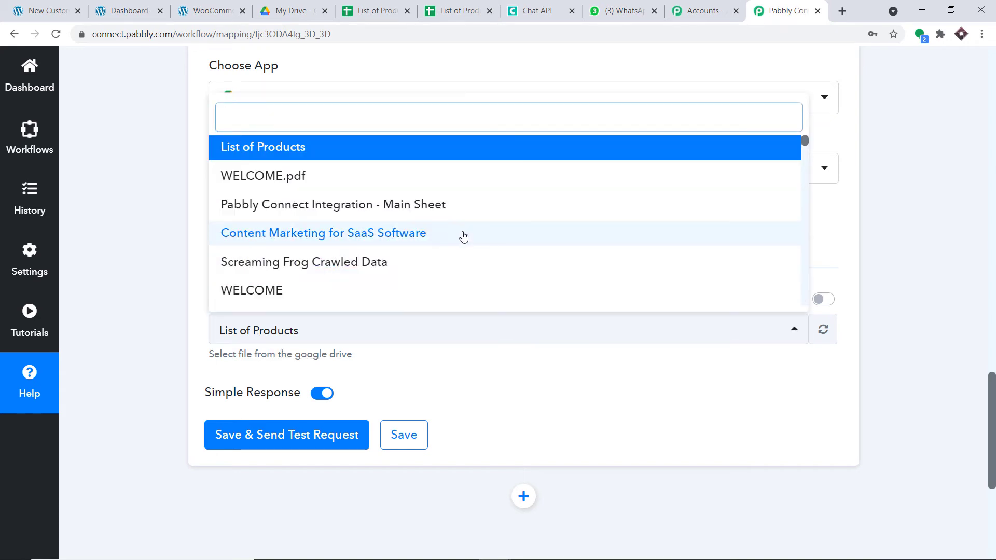
scroll(471, 242, "down", 5)
scroll(473, 245, "down", 15)
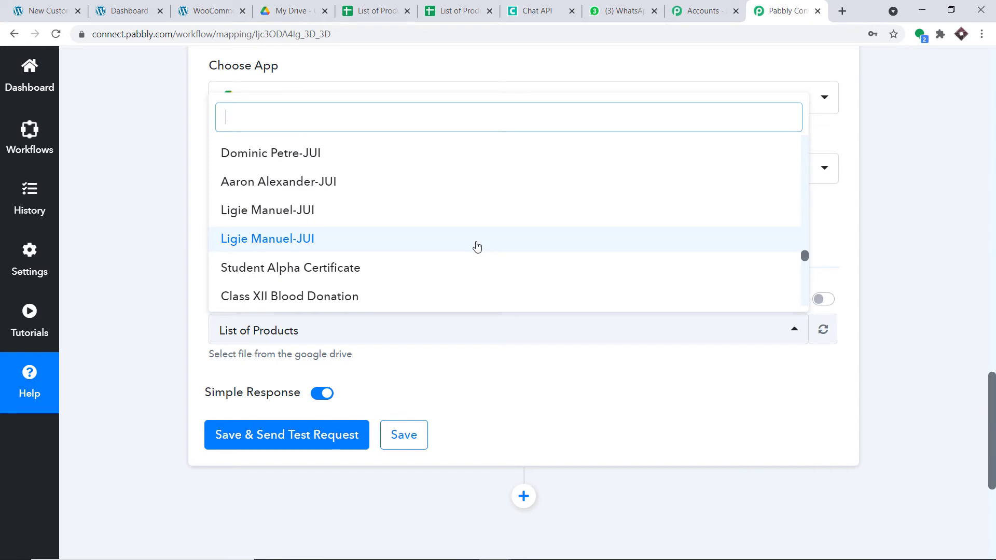
scroll(478, 244, "up", 10)
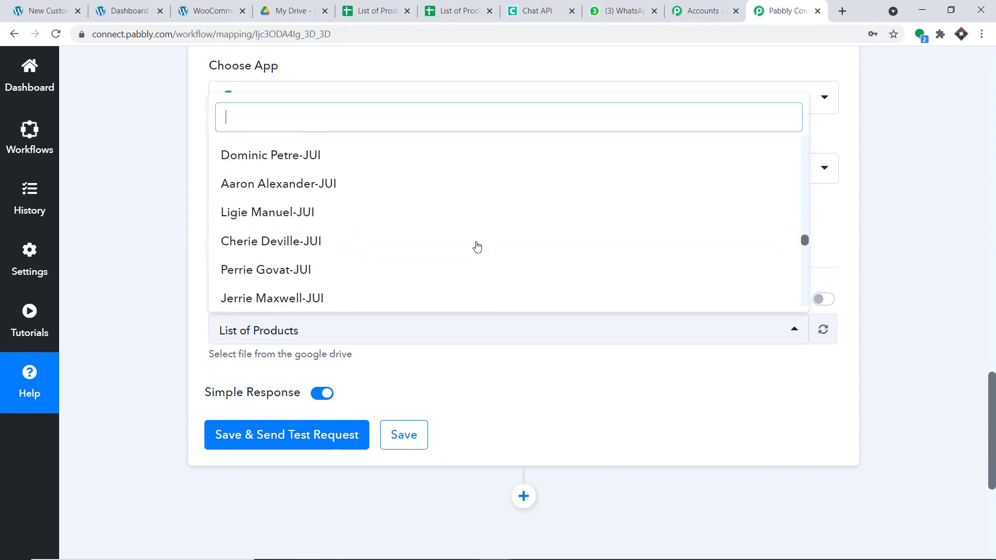
scroll(476, 237, "up", 10)
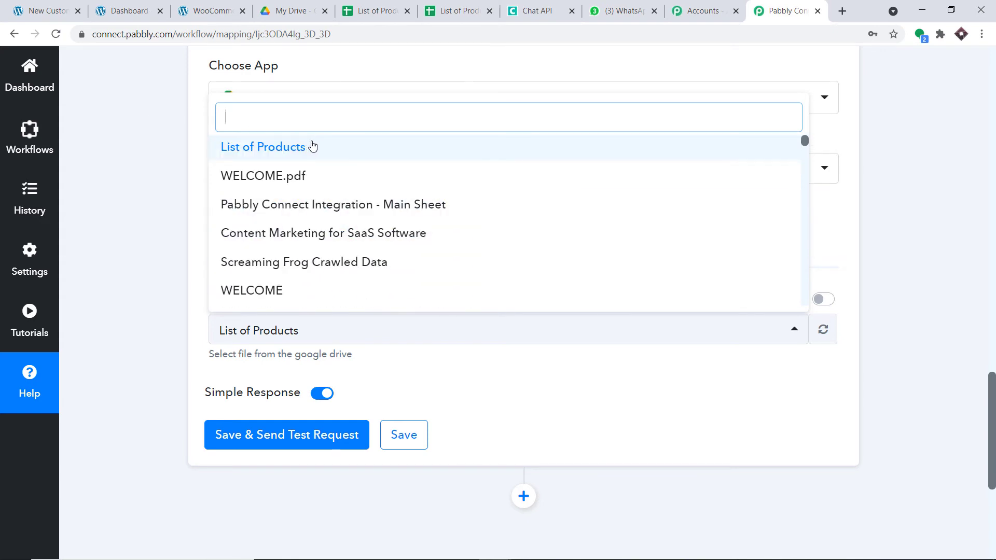
left_click(313, 149)
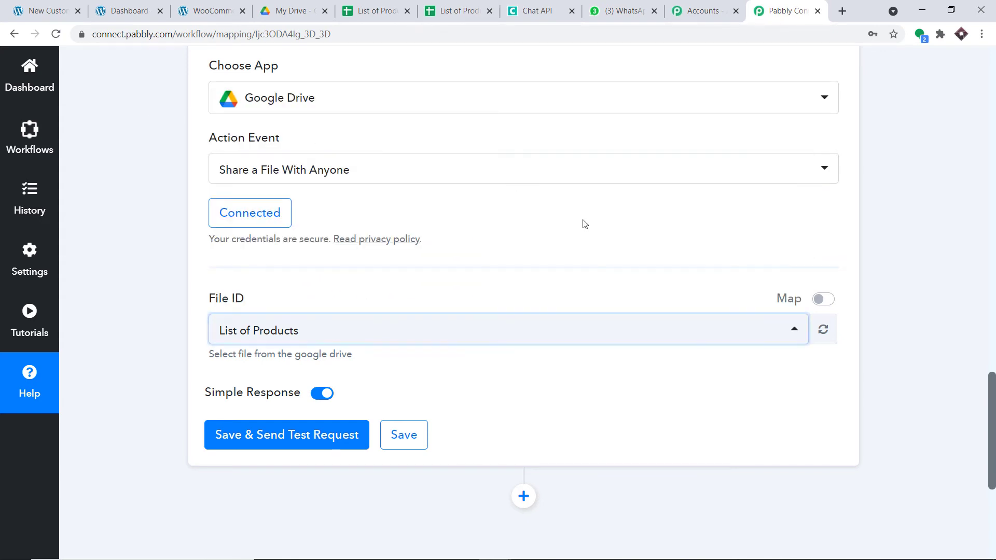
scroll(584, 223, "down", 3)
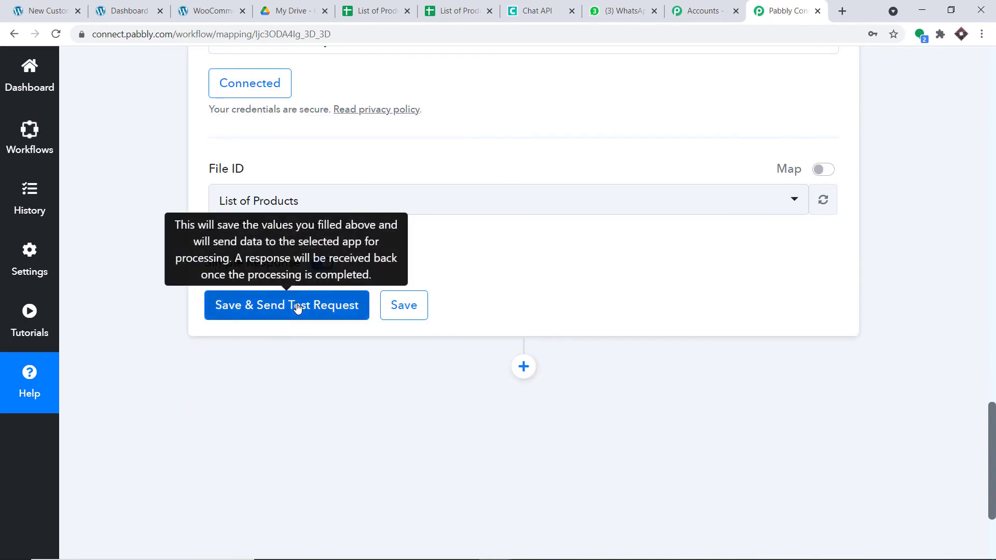
Save the Google Drive share step and send a test request
left_click(297, 308)
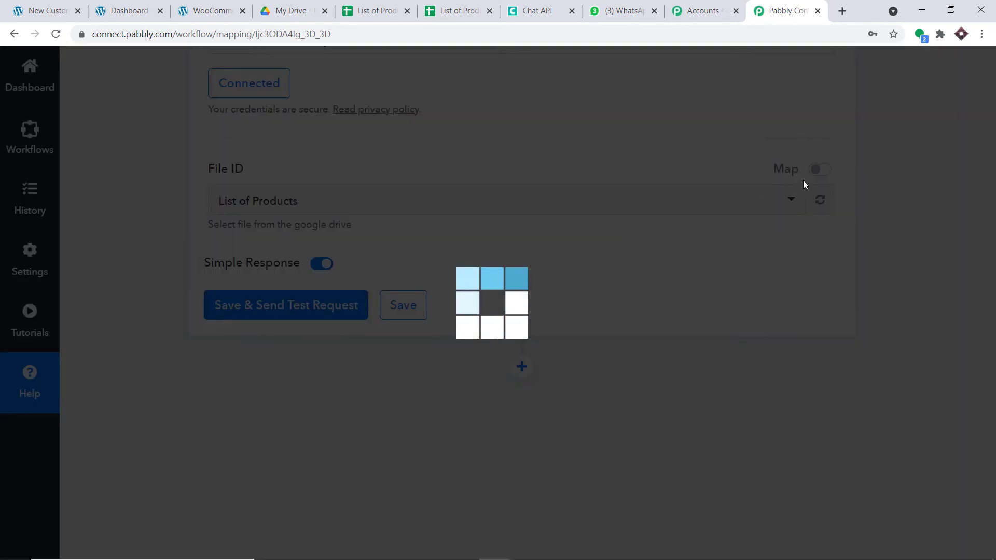
scroll(691, 262, "down", 4)
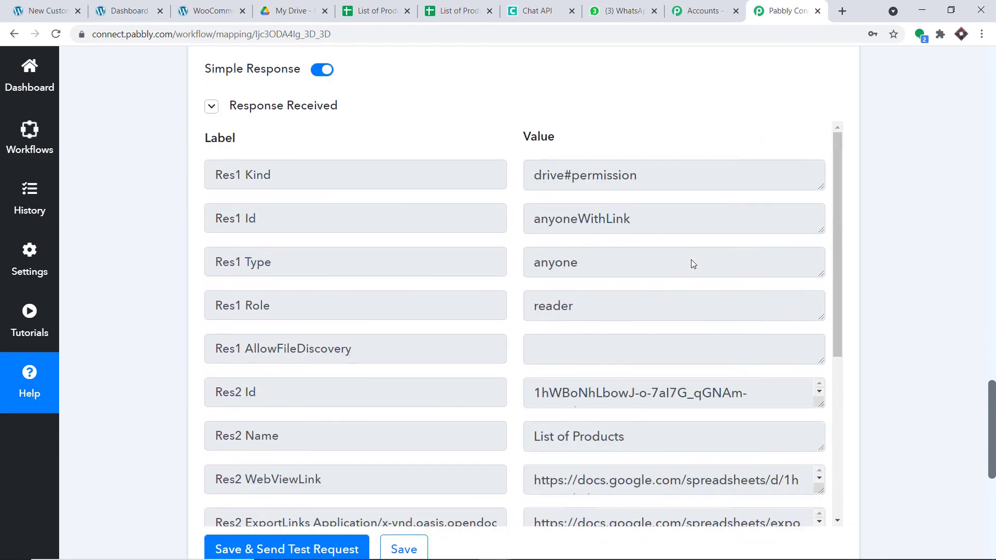
scroll(692, 263, "down", 5)
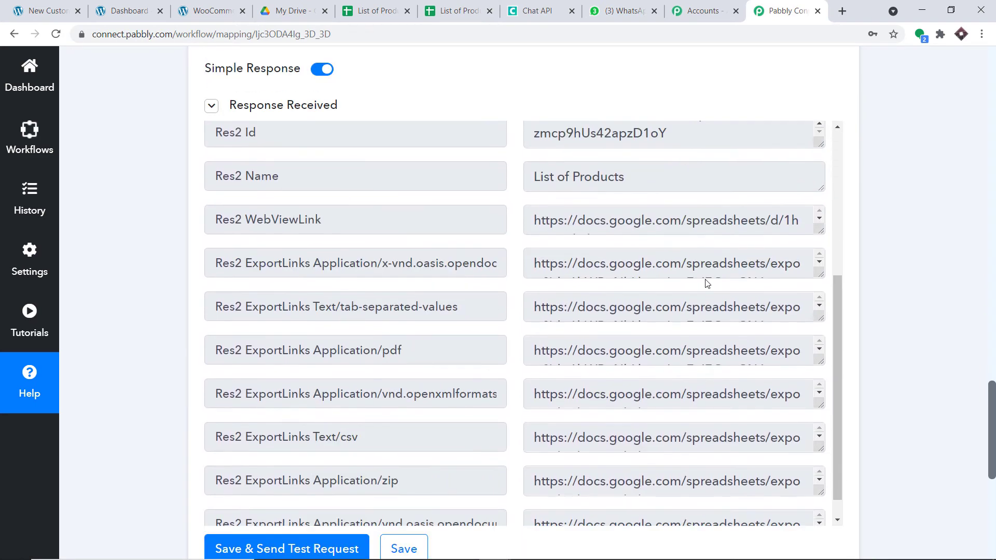
scroll(707, 283, "down", 1)
scroll(465, 277, "down", 2)
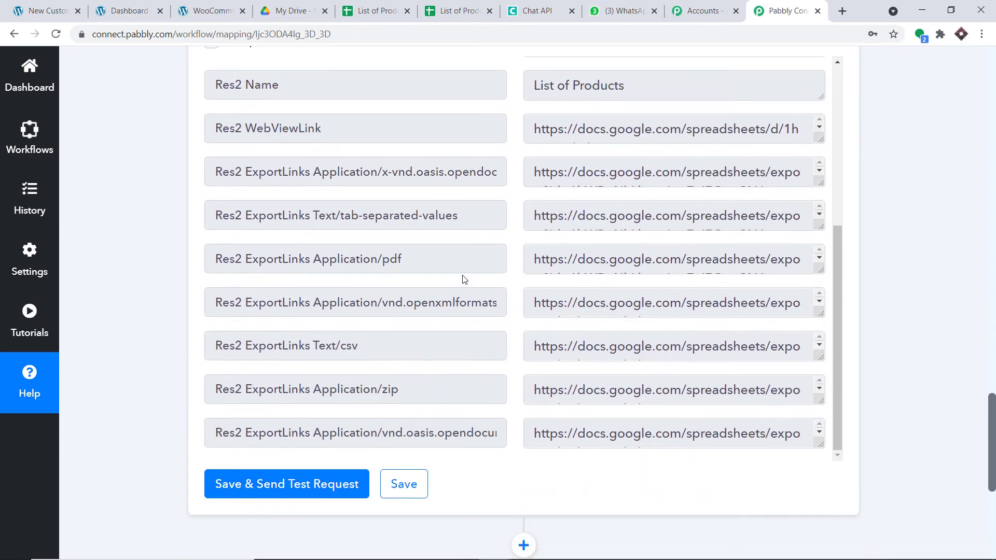
Inspect the pdf and xlsx export links in the test response
left_click_drag(216, 259, 427, 259)
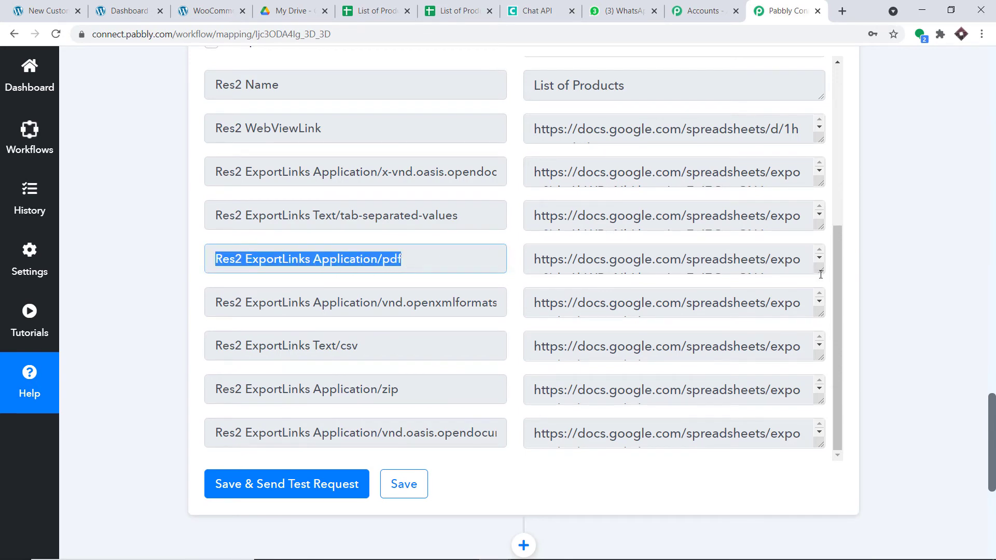
left_click_drag(821, 270, 818, 345)
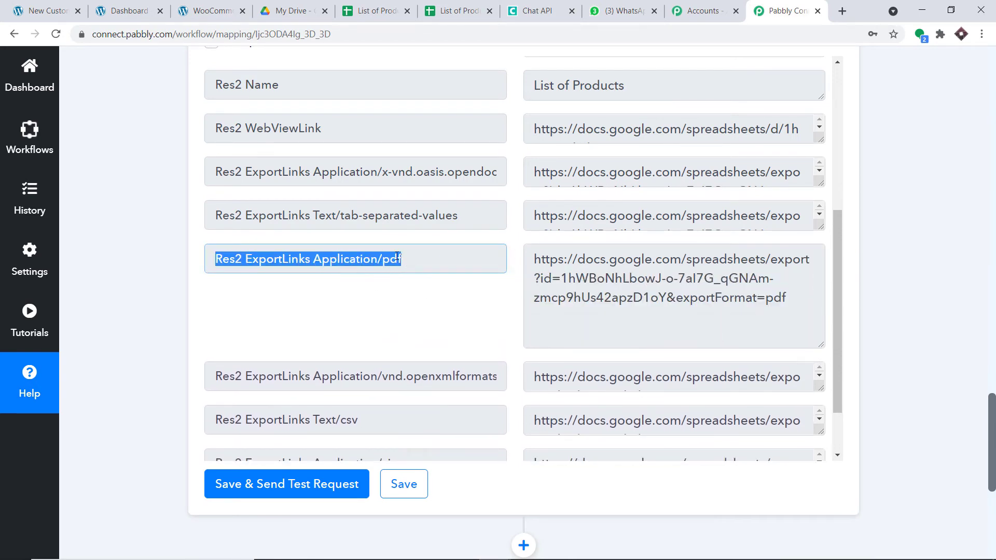
scroll(423, 287, "down", 2)
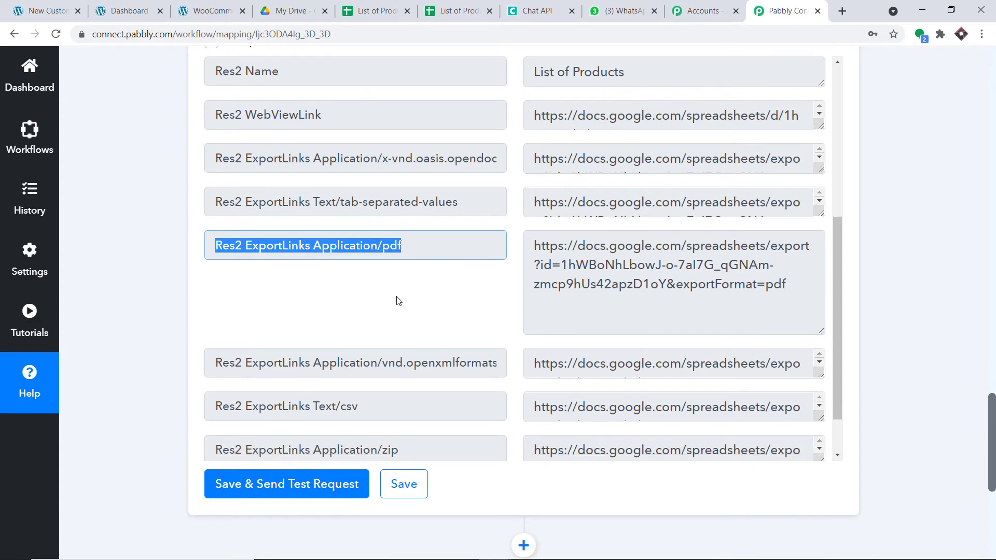
left_click_drag(409, 305, 508, 304)
left_click(632, 299)
scroll(635, 299, "down", 1)
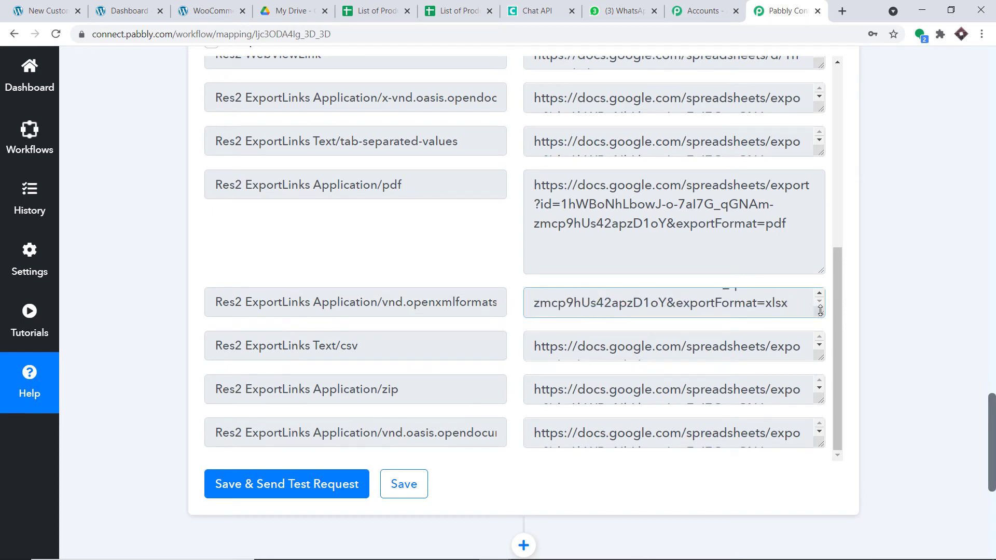
scroll(778, 305, "down", 1)
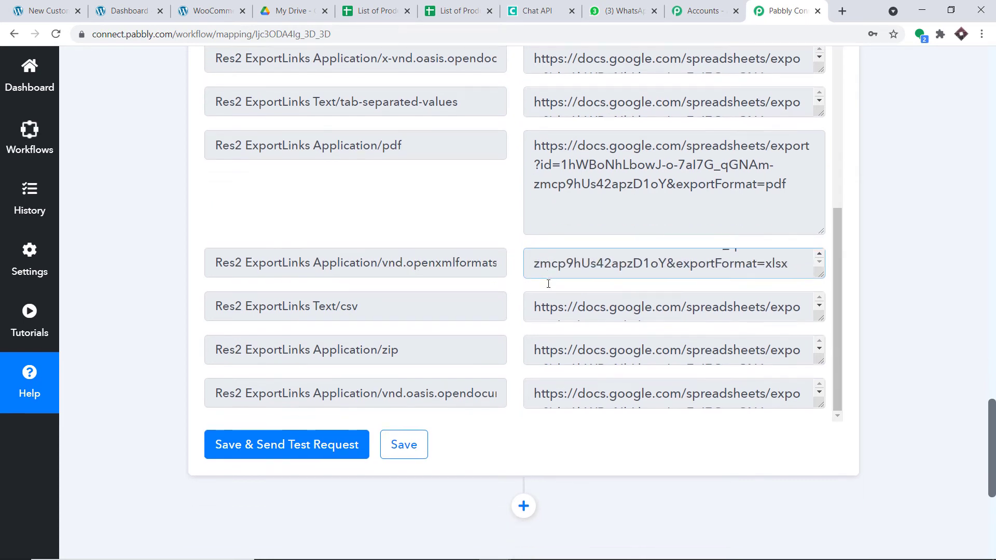
Review the csv and zip export links and select the full csv link
double_click(348, 281)
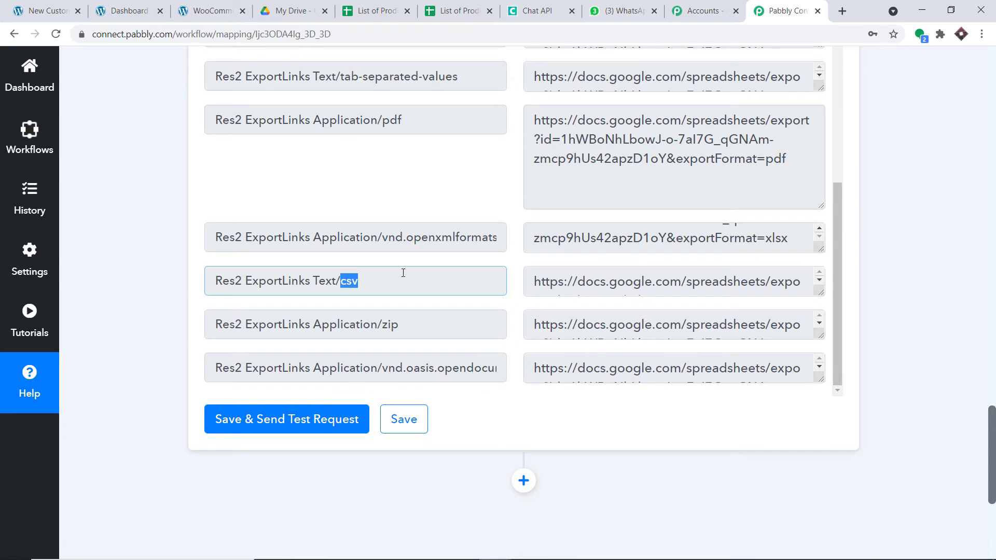
left_click_drag(821, 291, 458, 258)
scroll(573, 228, "down", 1)
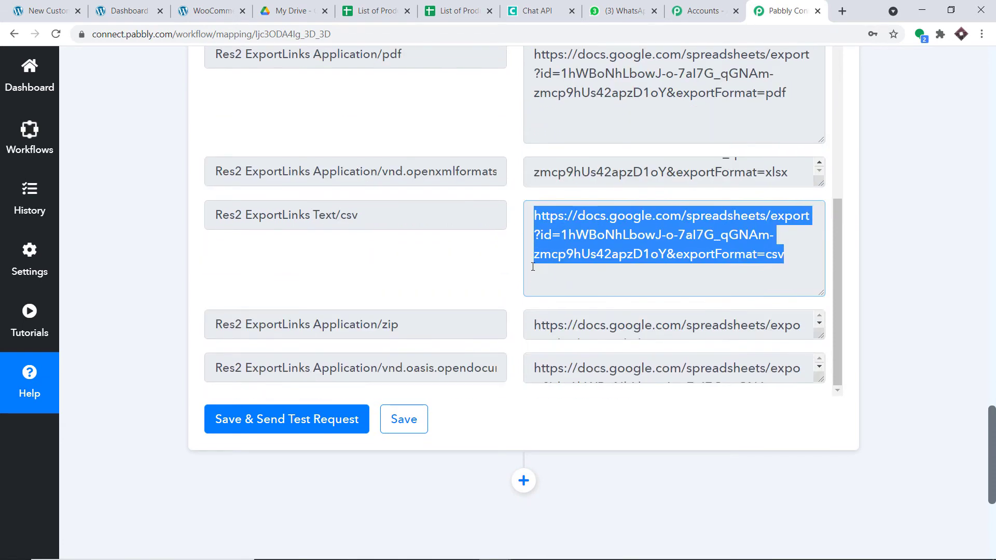
left_click_drag(415, 326, 372, 329)
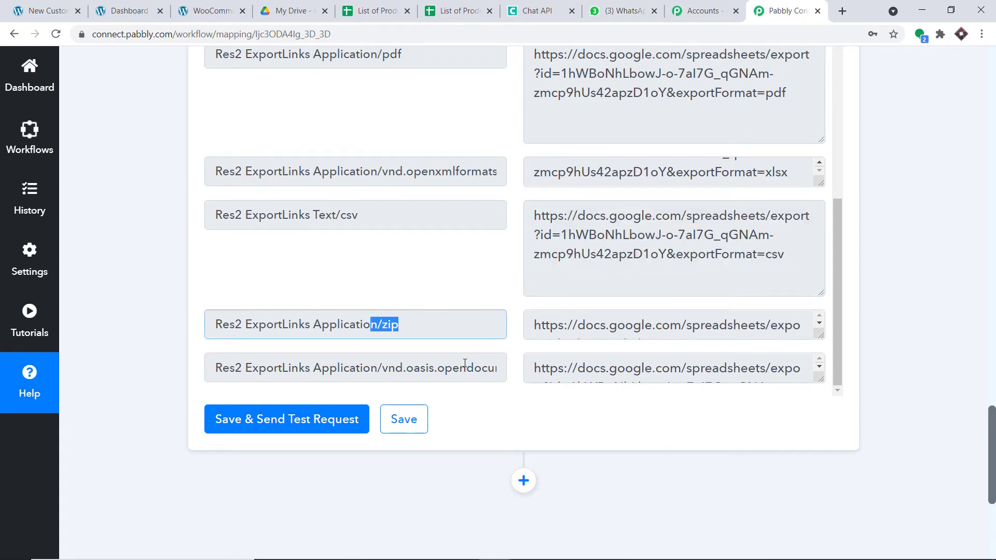
left_click_drag(436, 368, 513, 371)
scroll(588, 277, "up", 1)
scroll(588, 277, "up", 1)
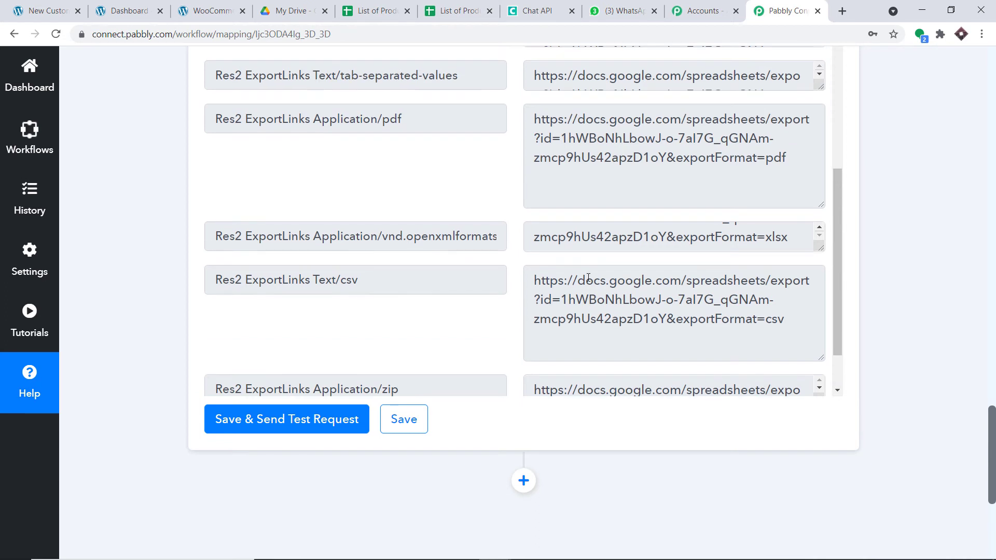
left_click_drag(820, 309, 483, 249)
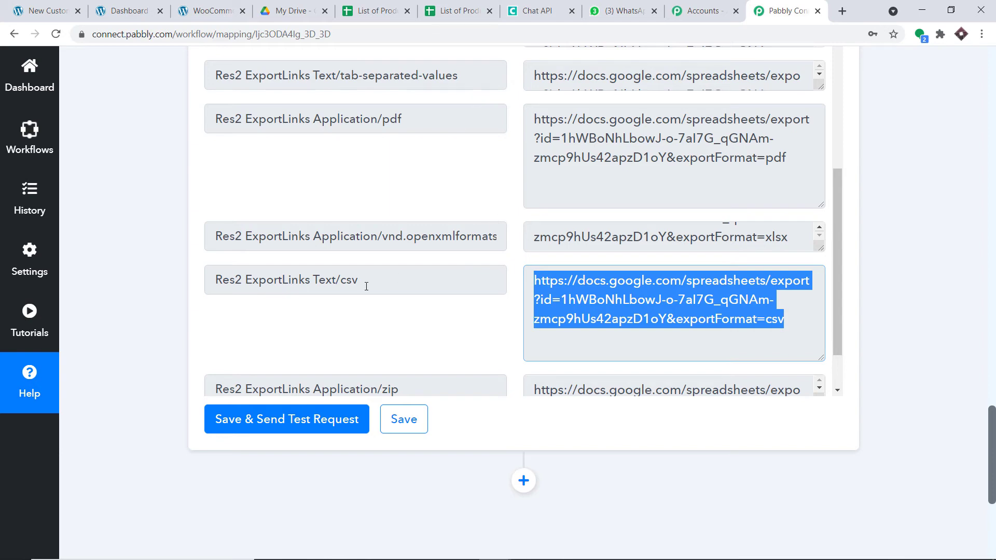
scroll(378, 278, "down", 1)
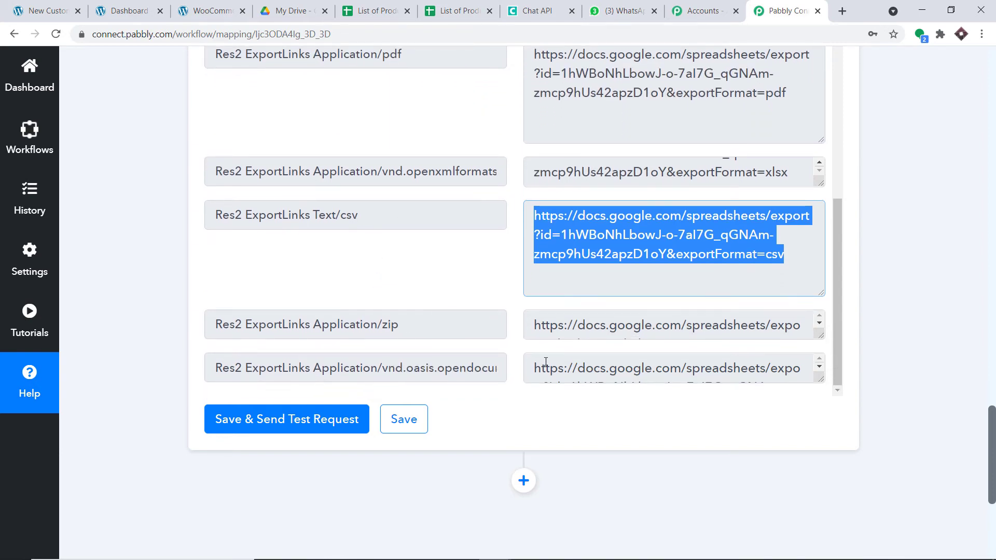
scroll(641, 268, "down", 2)
scroll(652, 191, "down", 1)
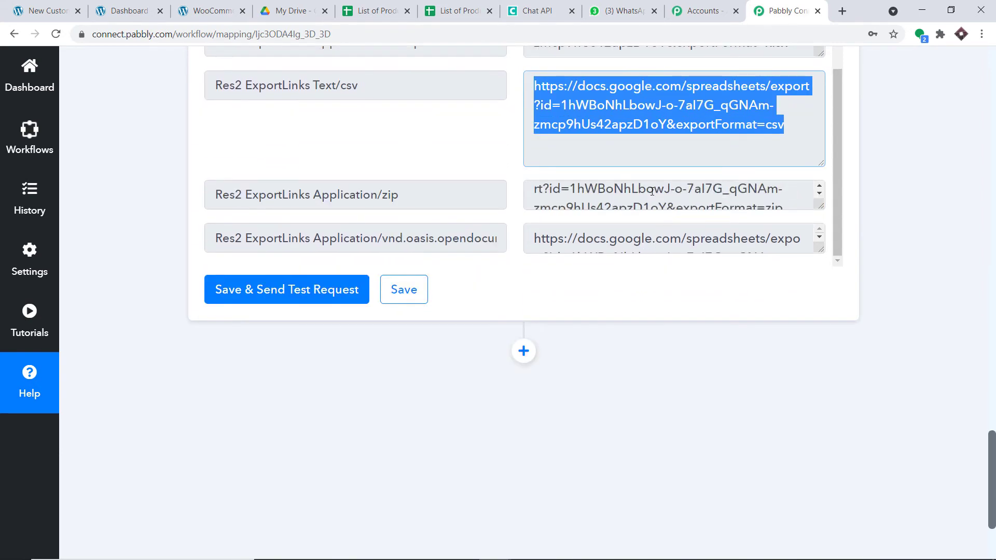
scroll(651, 191, "down", 1)
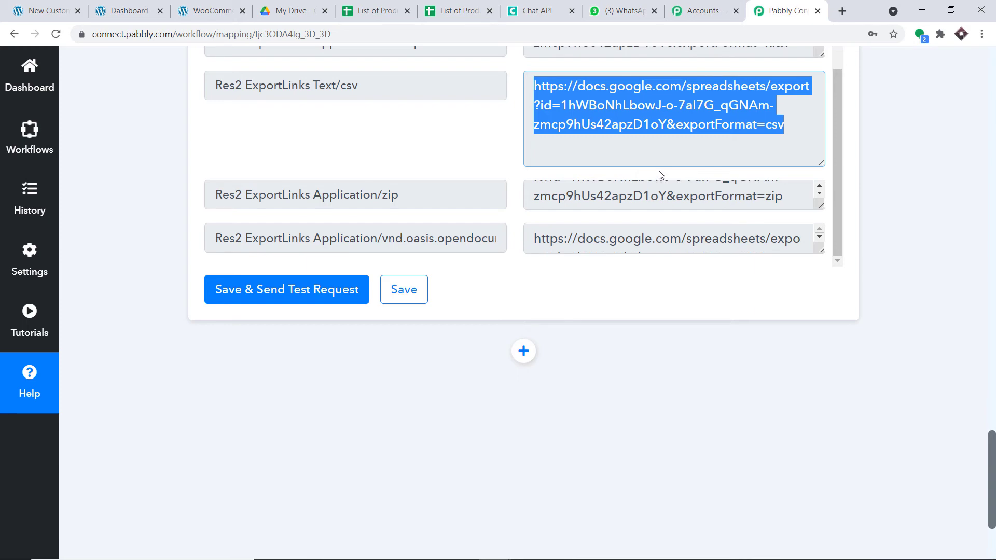
Add a third step using Chat API with the Send Link event and start a new connection
left_click(532, 351)
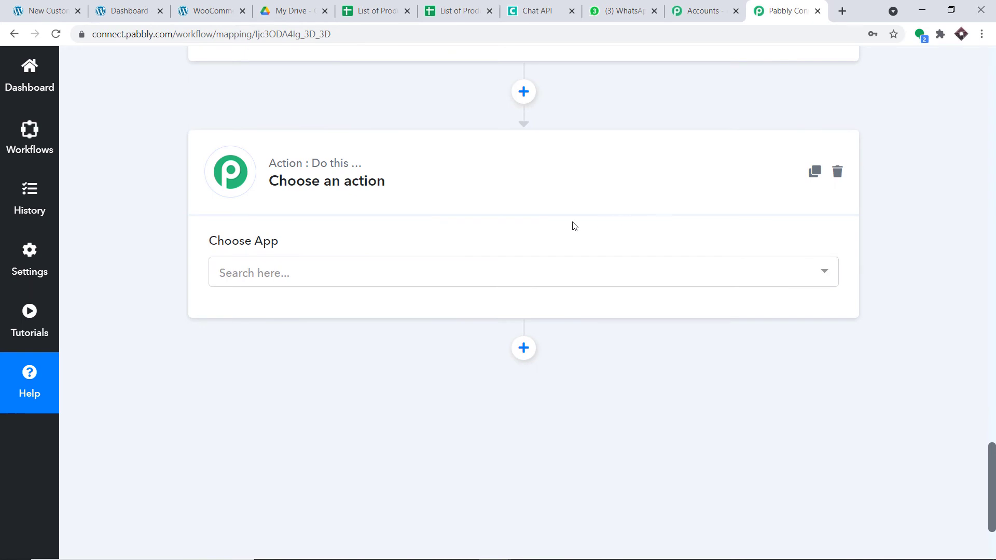
left_click(481, 279)
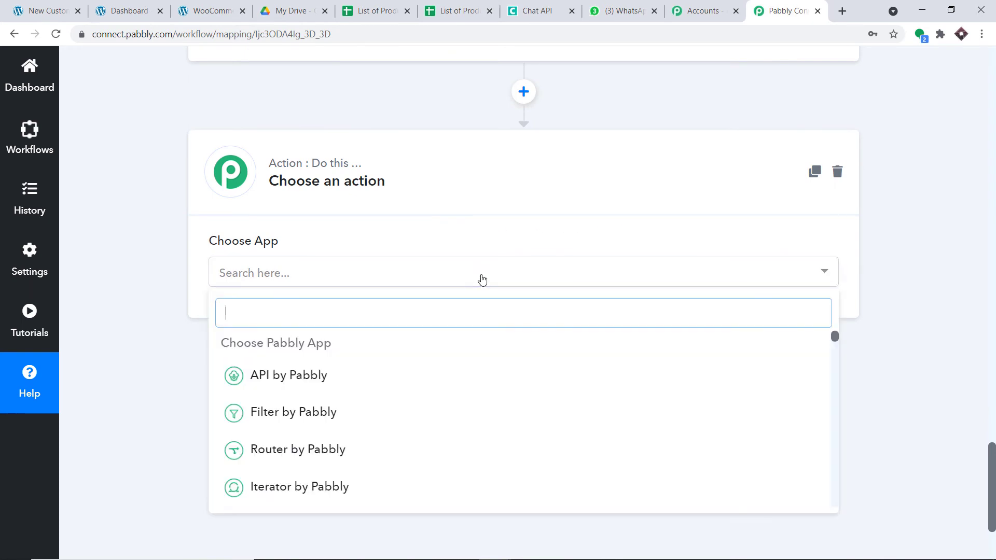
type("chat")
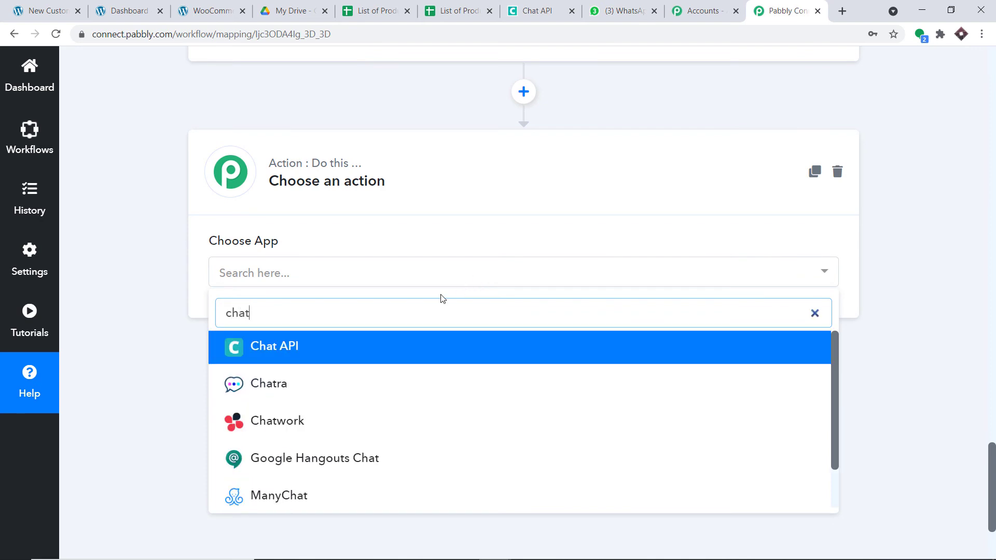
left_click(360, 350)
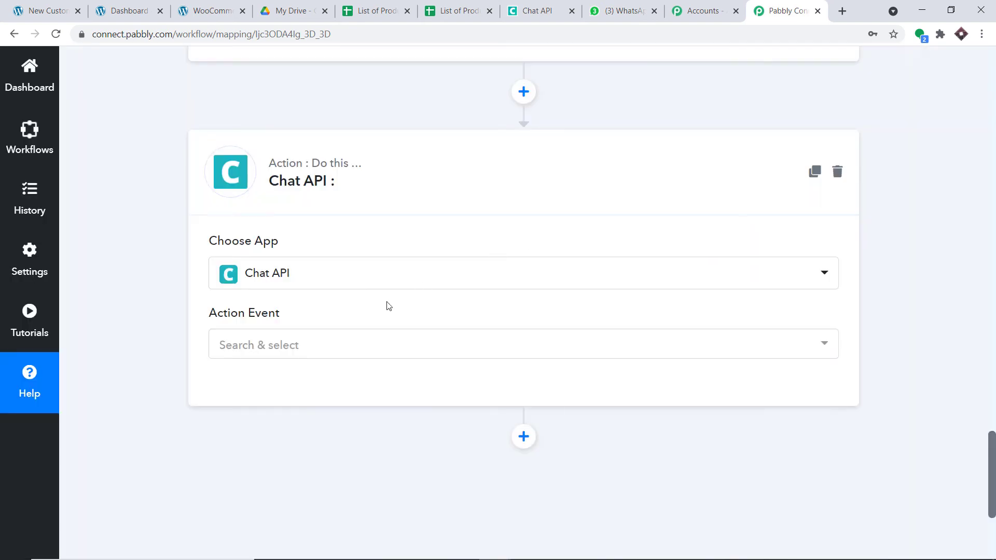
left_click(349, 343)
scroll(458, 237, "down", 1)
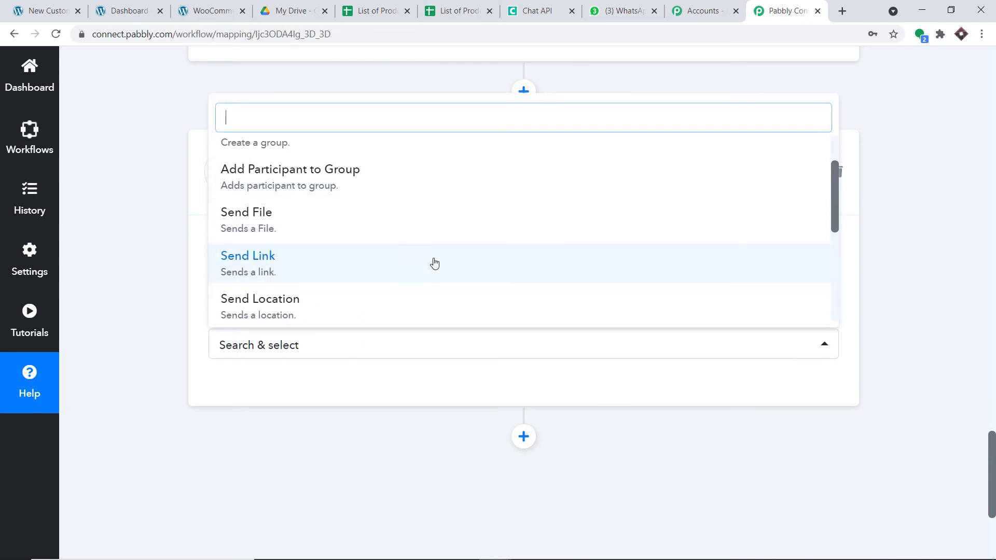
left_click(422, 269)
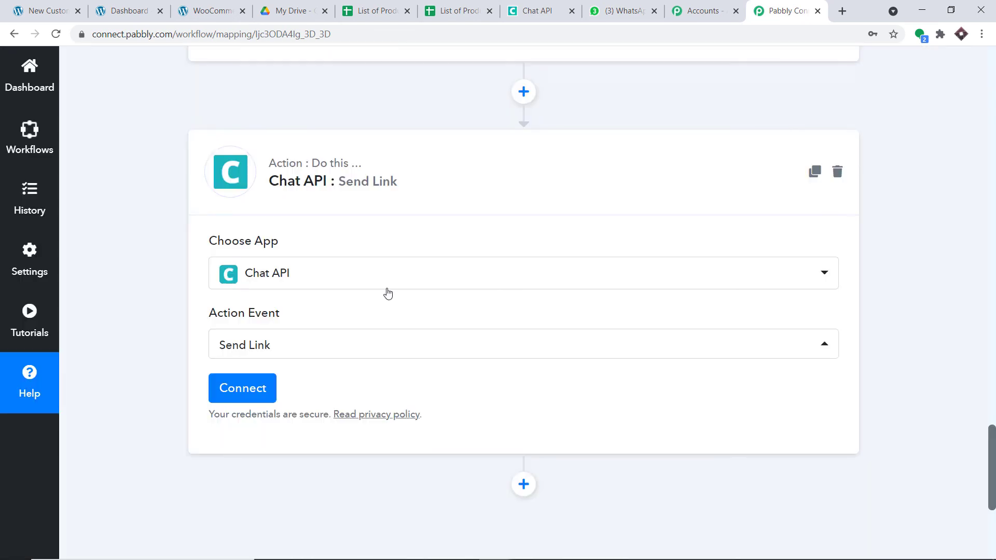
left_click(252, 390)
scroll(584, 237, "down", 1)
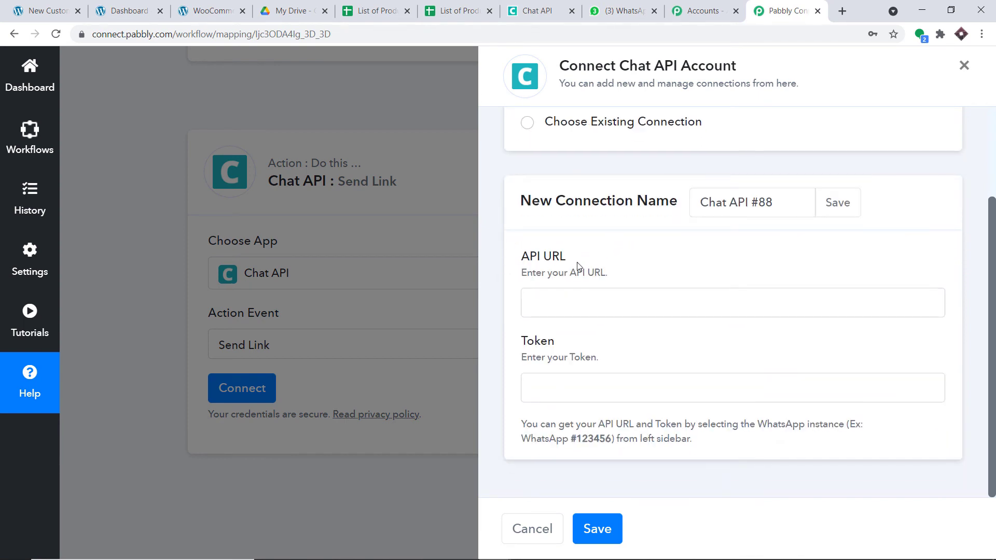
Copy the instance's API URL from Chat API into Pabbly's API URL field
left_click(527, 4)
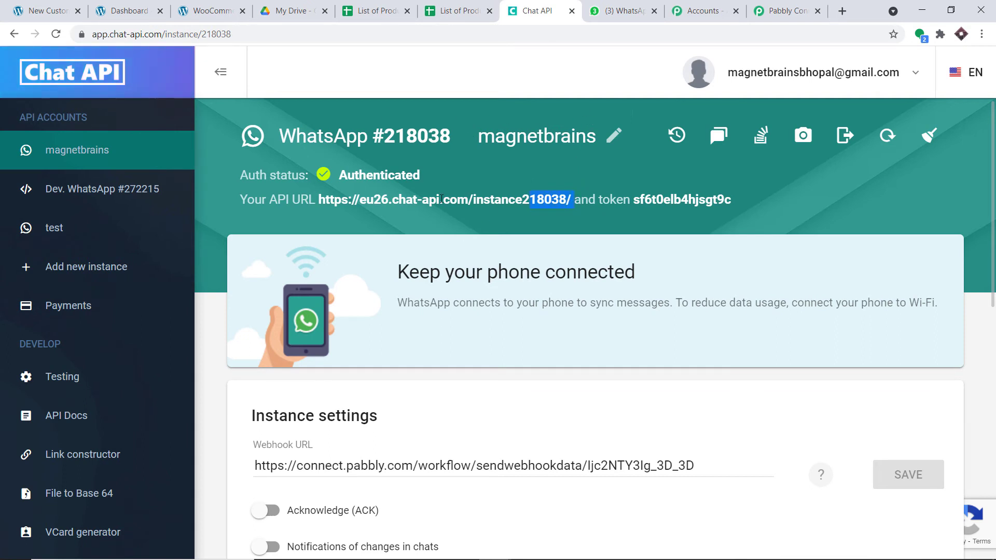
left_click_drag(441, 199, 320, 204)
key("ctrl+c")
right_click(323, 204)
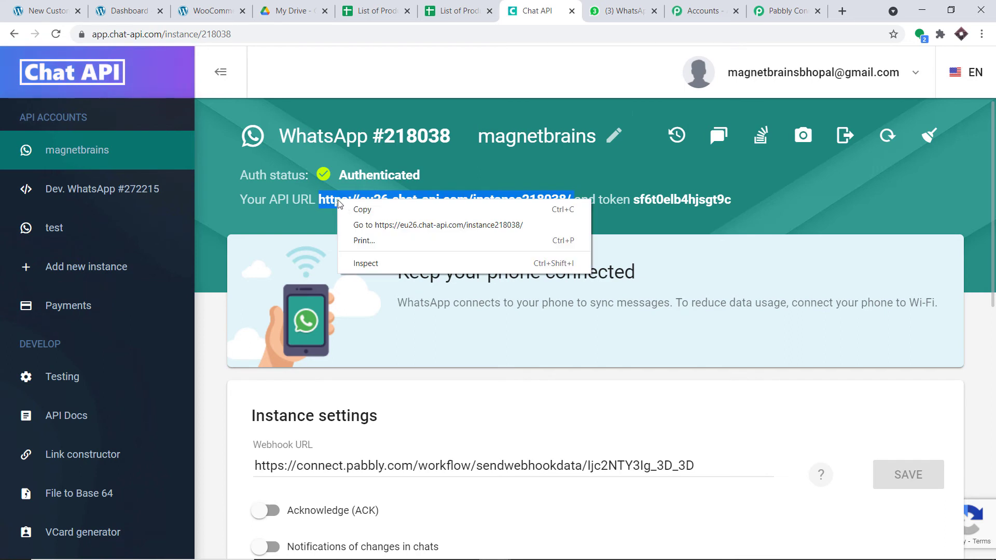
left_click(346, 210)
left_click(766, 4)
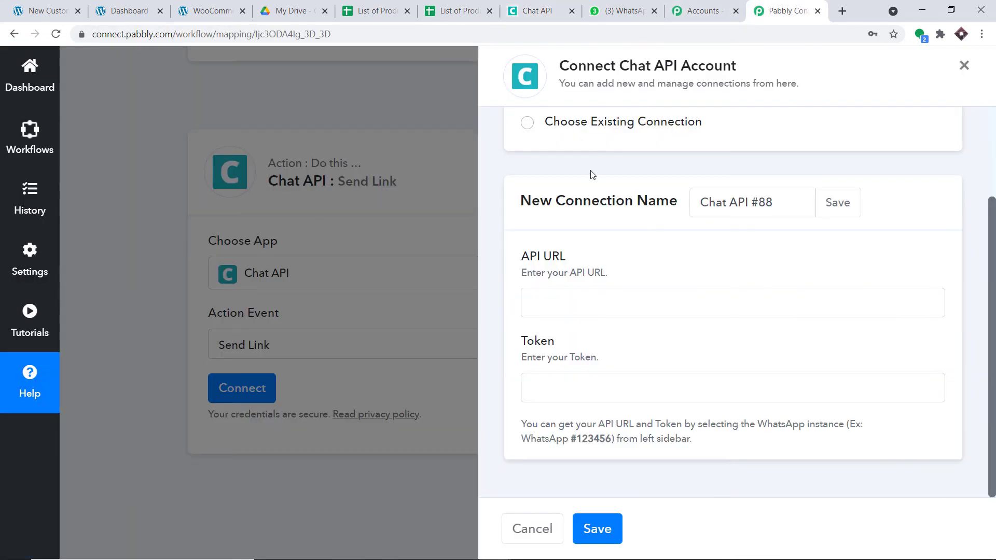
left_click(577, 297)
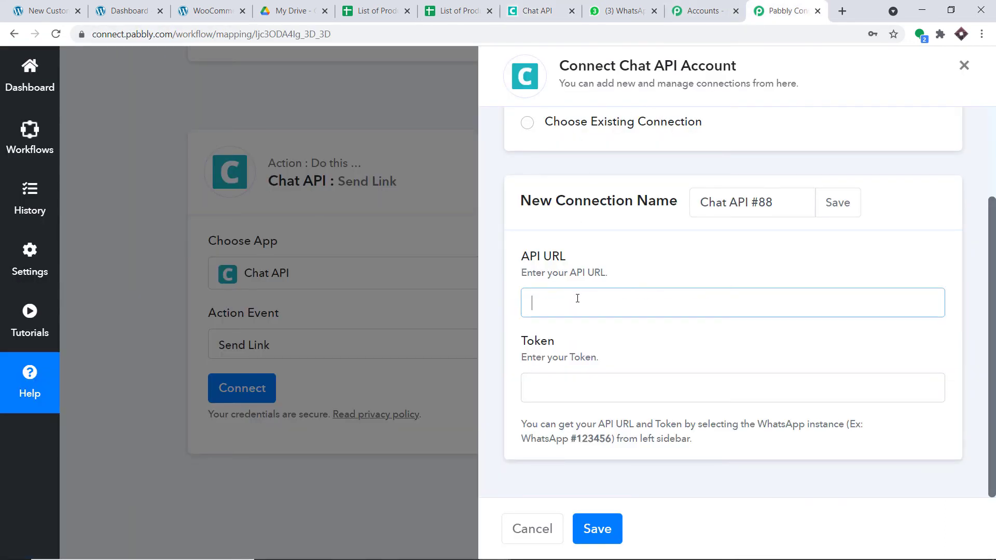
key("ctrl+v")
Copy the instance token into the Token field and save the Chat API connection
left_click(552, 11)
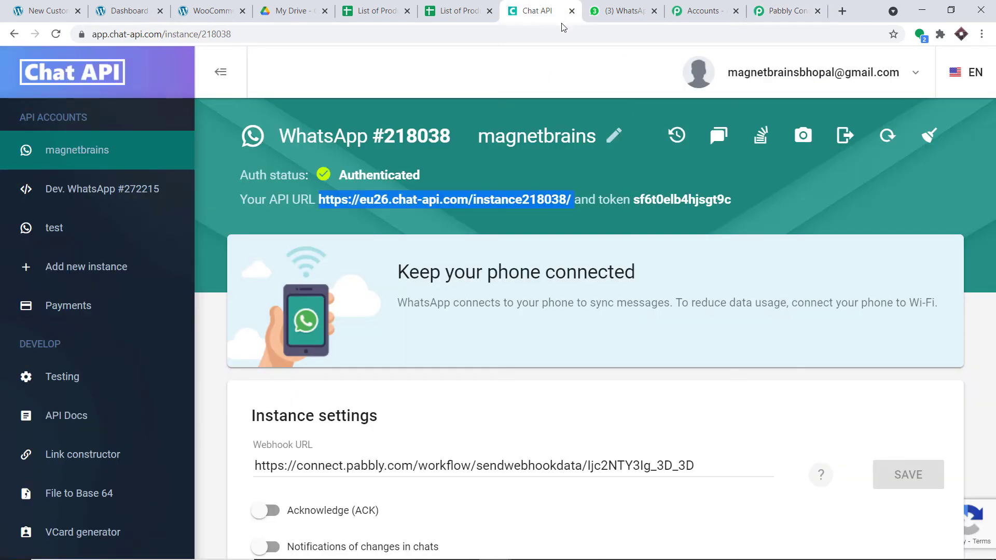
left_click_drag(739, 197, 676, 203)
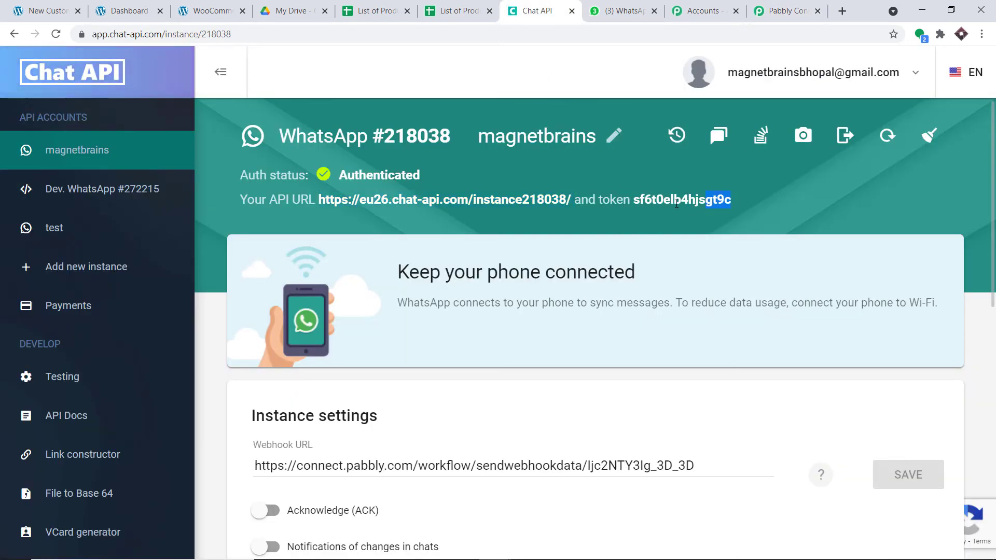
right_click(637, 201)
left_click(655, 209)
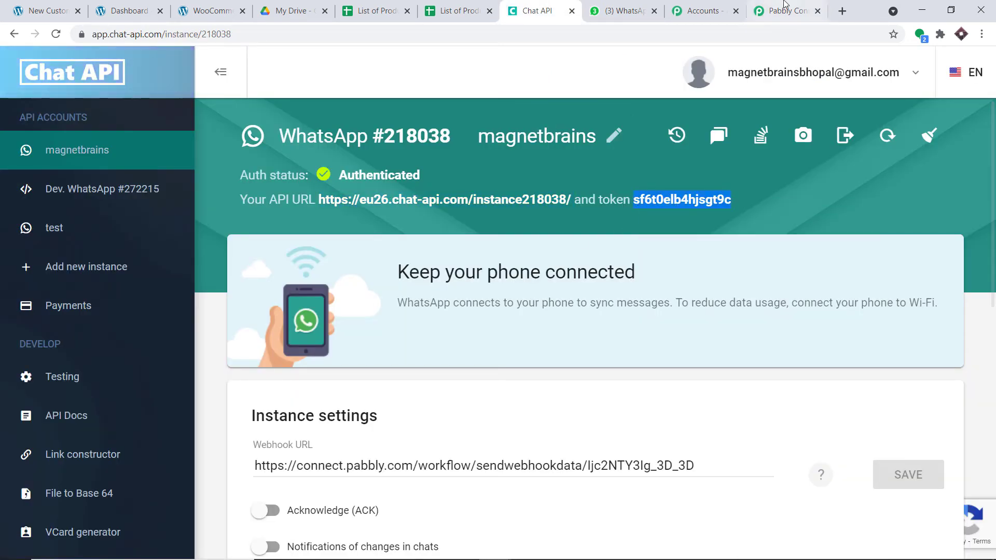
left_click(785, 11)
left_click(567, 388)
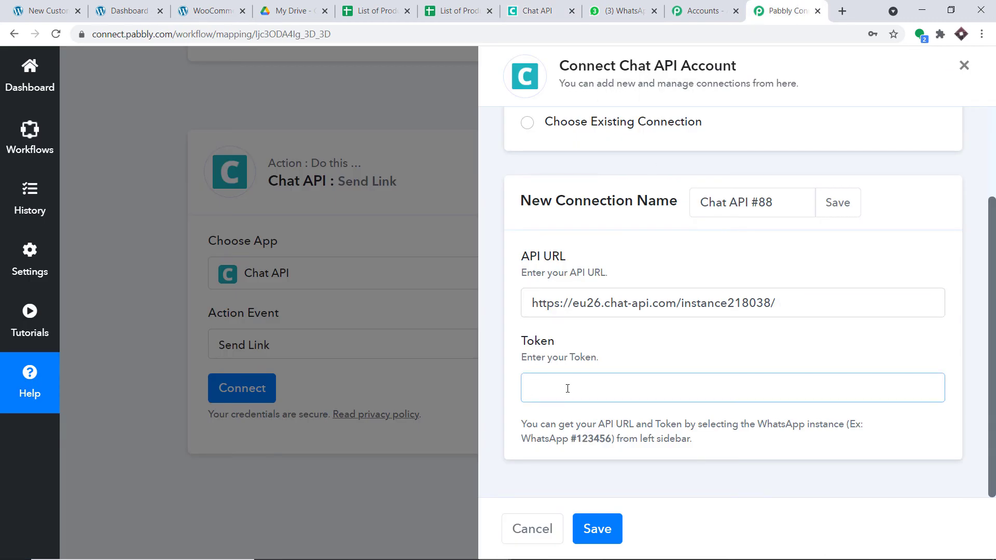
key("ctrl+v")
left_click(600, 526)
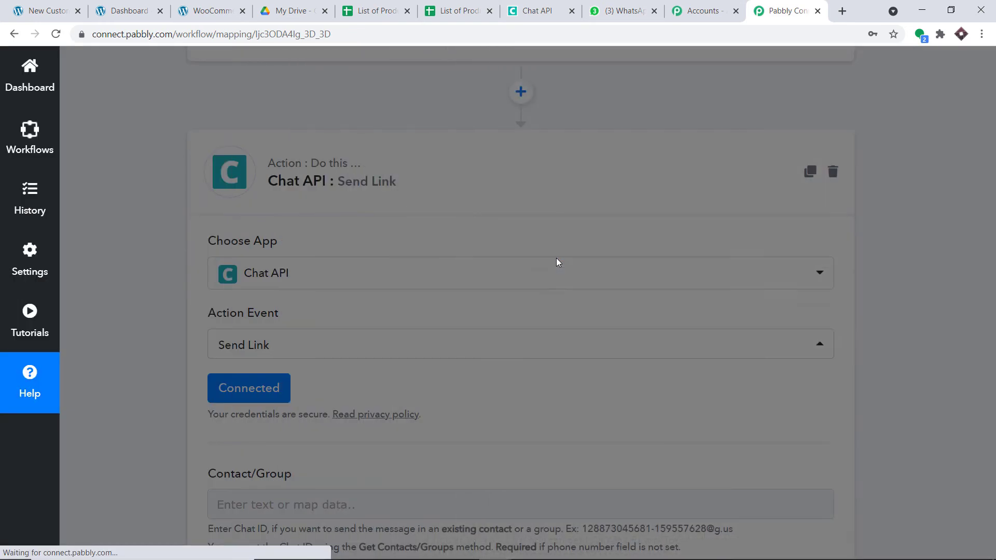
Scroll through the Send Link step's fields and focus the Contact/Group field
scroll(559, 249, "down", 1)
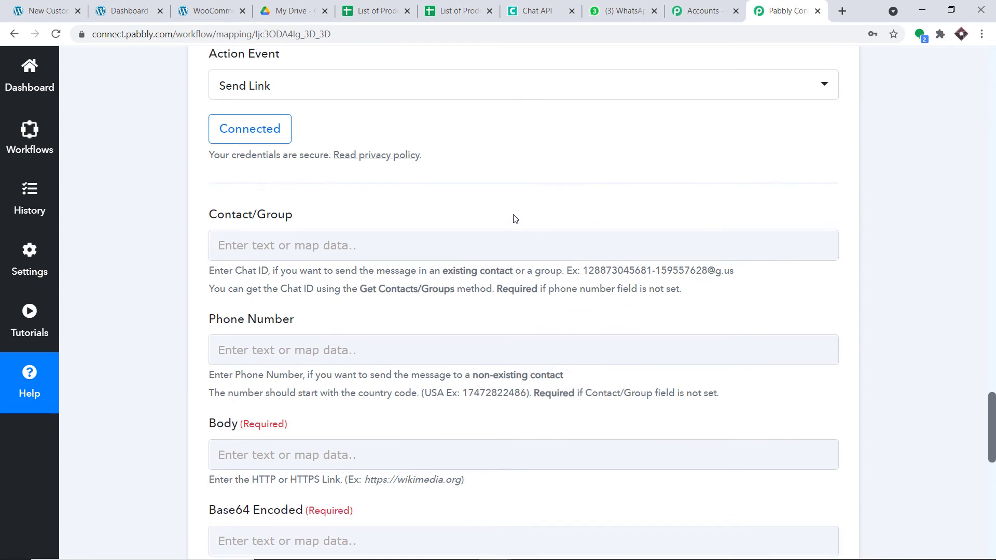
scroll(515, 218, "down", 1)
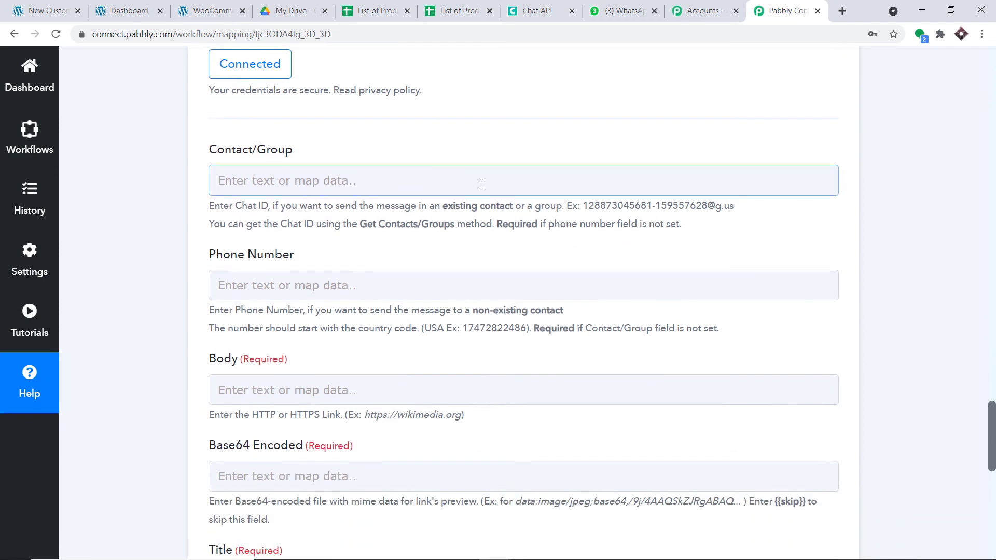
scroll(524, 261, "down", 4)
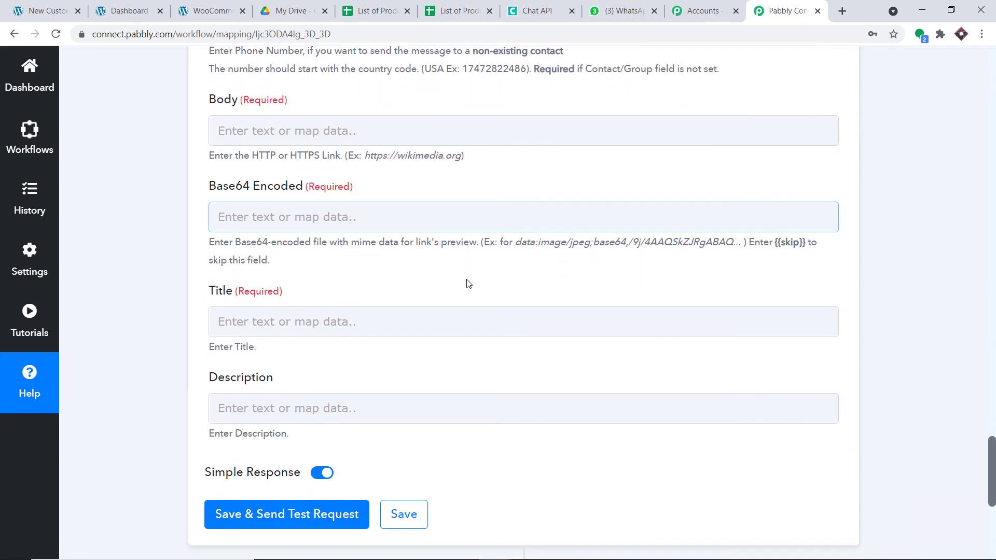
scroll(468, 280, "down", 1)
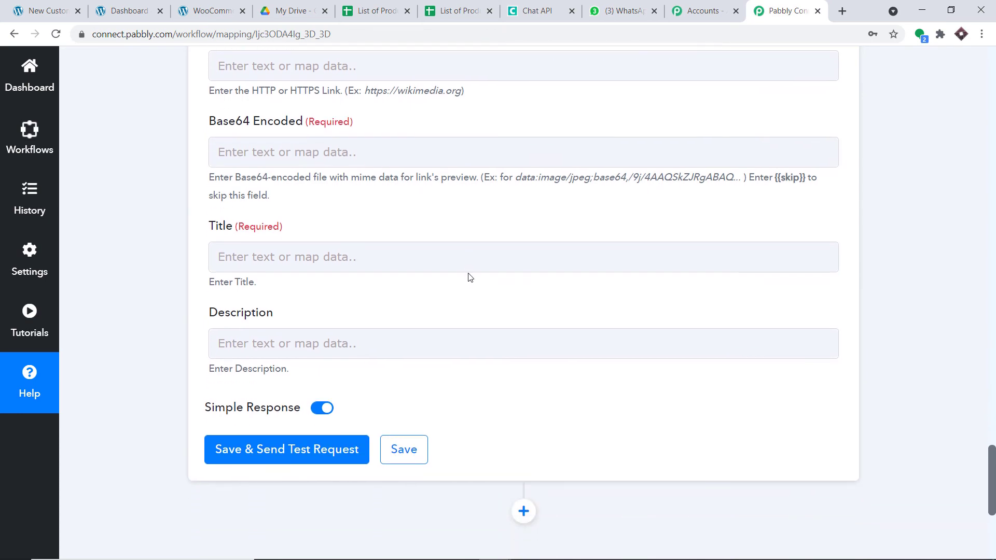
scroll(468, 278, "up", 4)
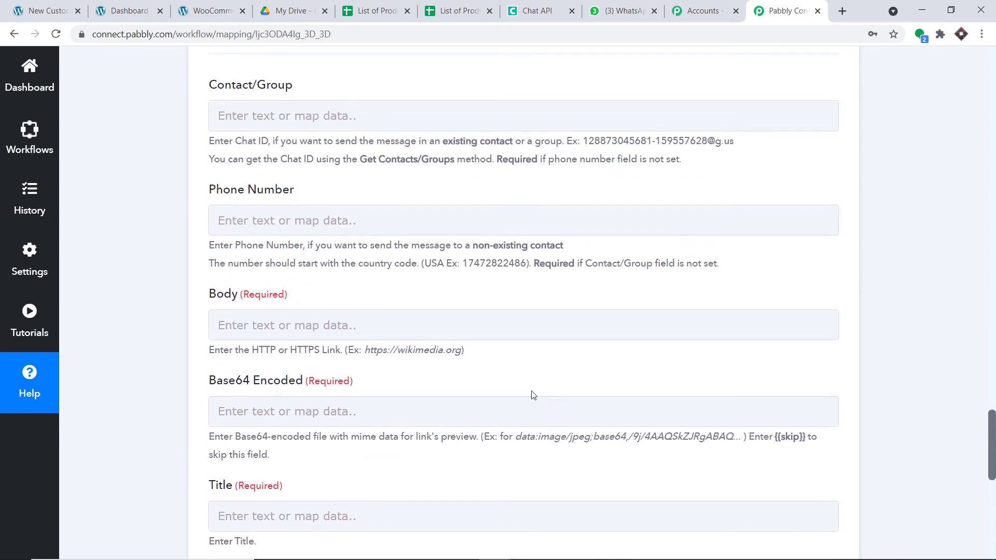
scroll(541, 435, "down", 3)
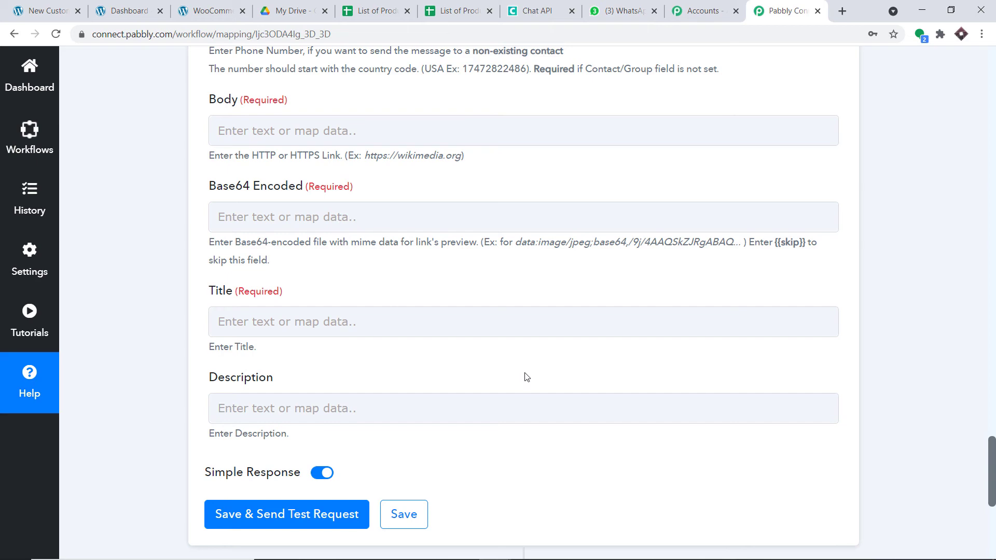
scroll(521, 359, "up", 1)
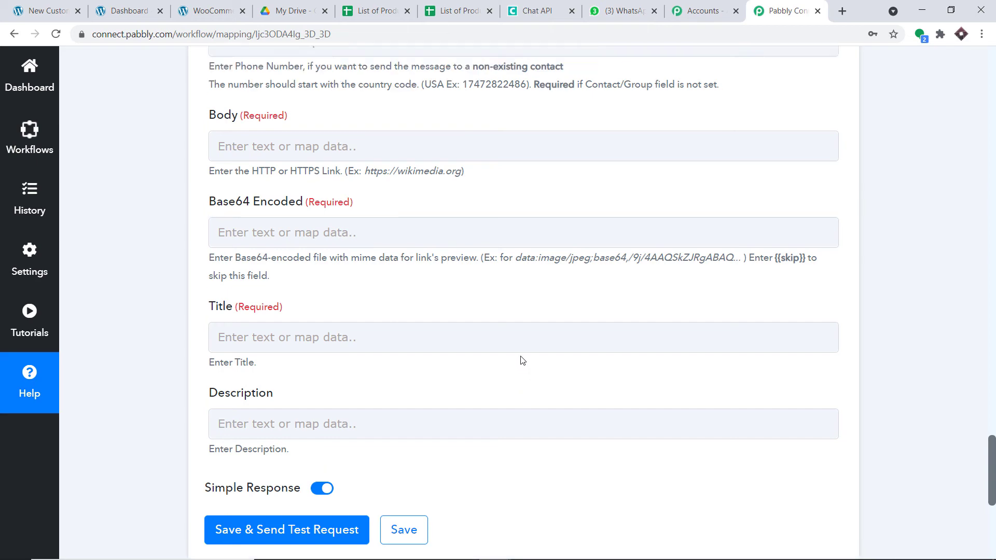
scroll(522, 357, "up", 4)
scroll(458, 302, "up", 1)
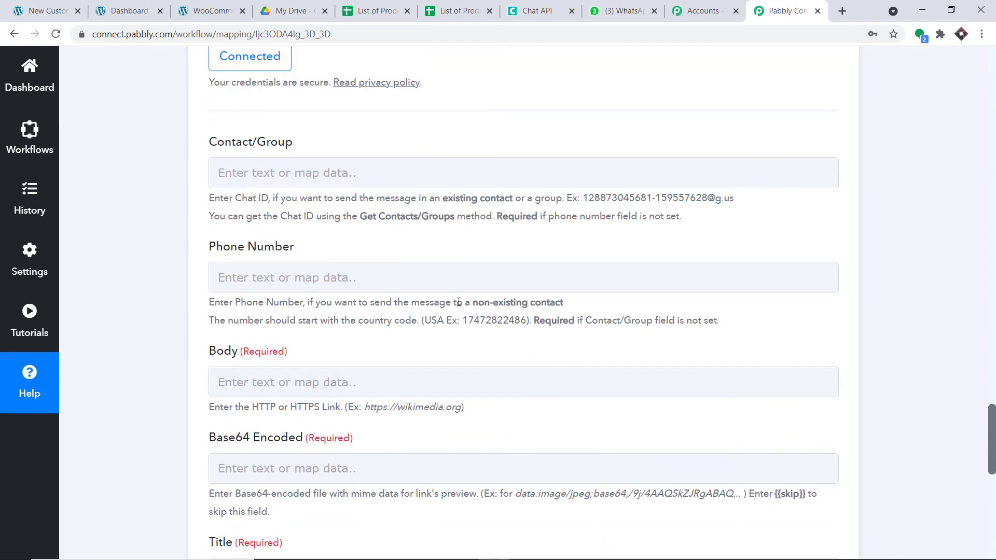
left_click(272, 172)
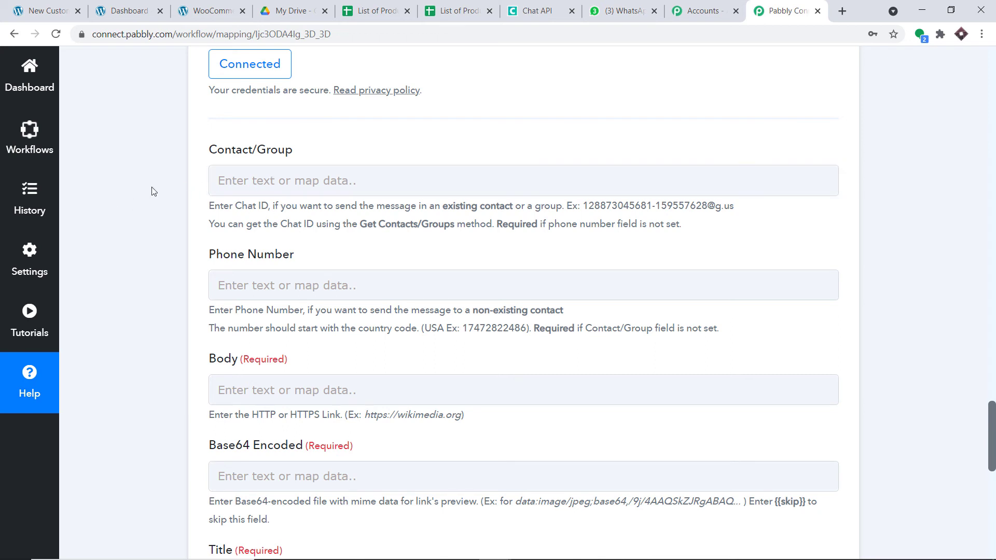
scroll(342, 198, "down", 2)
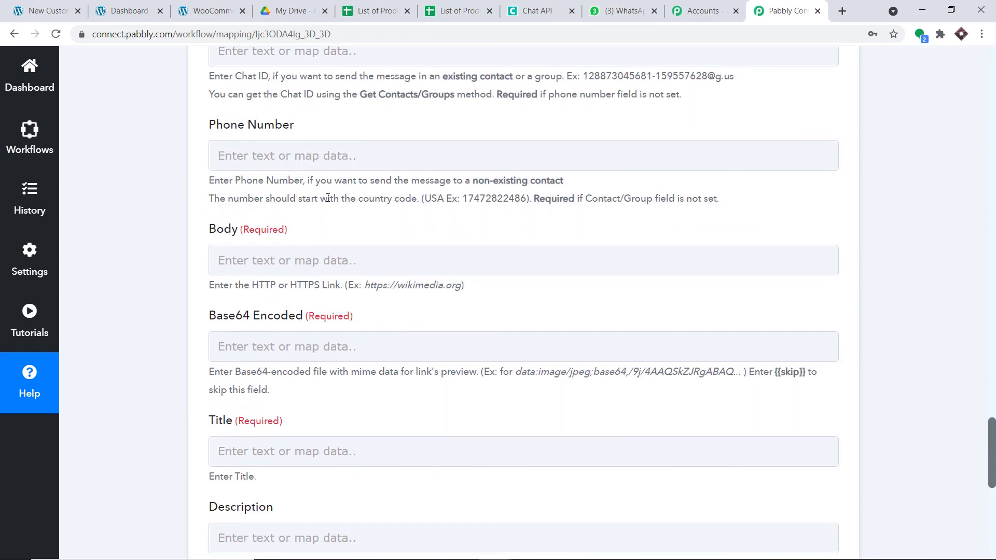
Map the new WooCommerce customer's Meta Data 1 Value into the Phone Number field
left_click(260, 157)
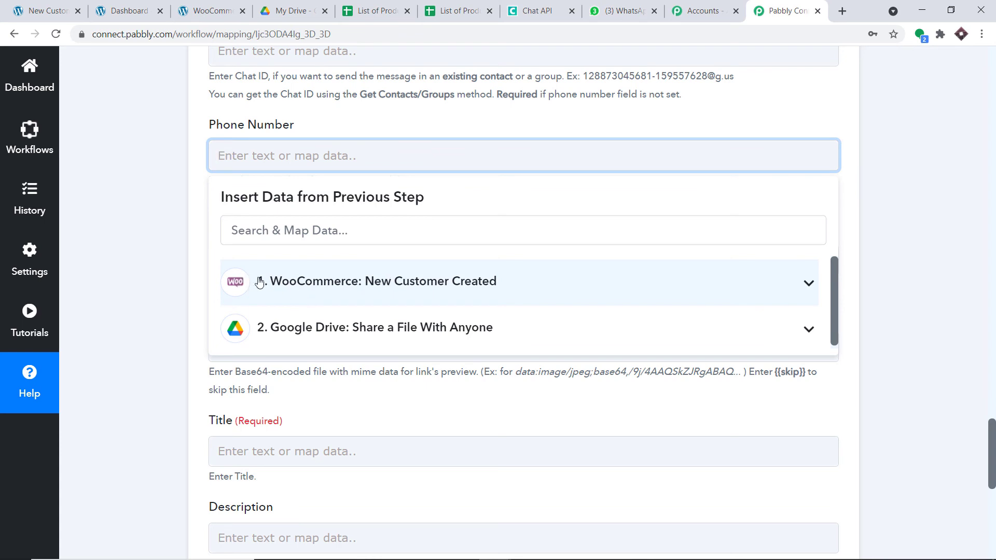
left_click(347, 283)
scroll(409, 360, "down", 10)
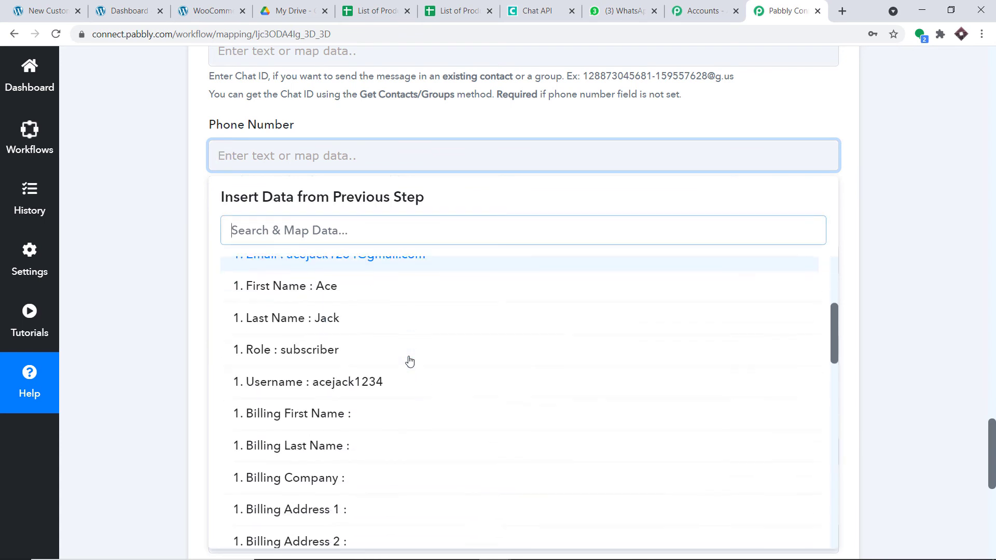
scroll(415, 366, "down", 10)
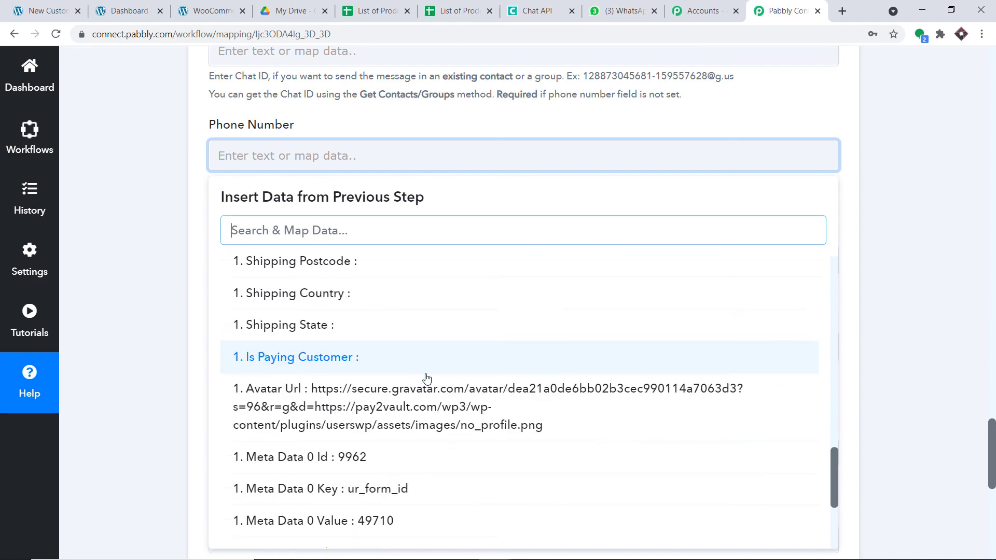
left_click(441, 435)
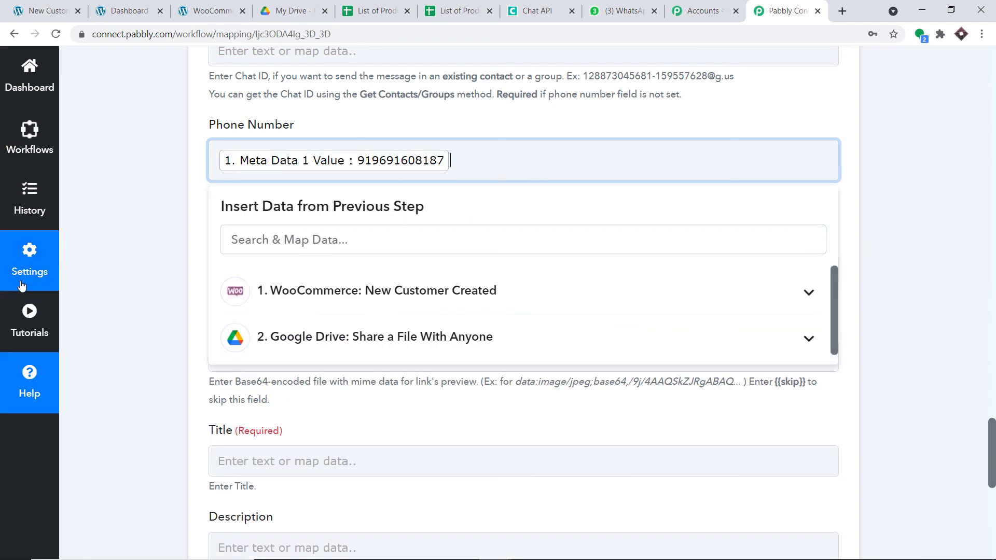
left_click(349, 223)
scroll(349, 219, "down", 1)
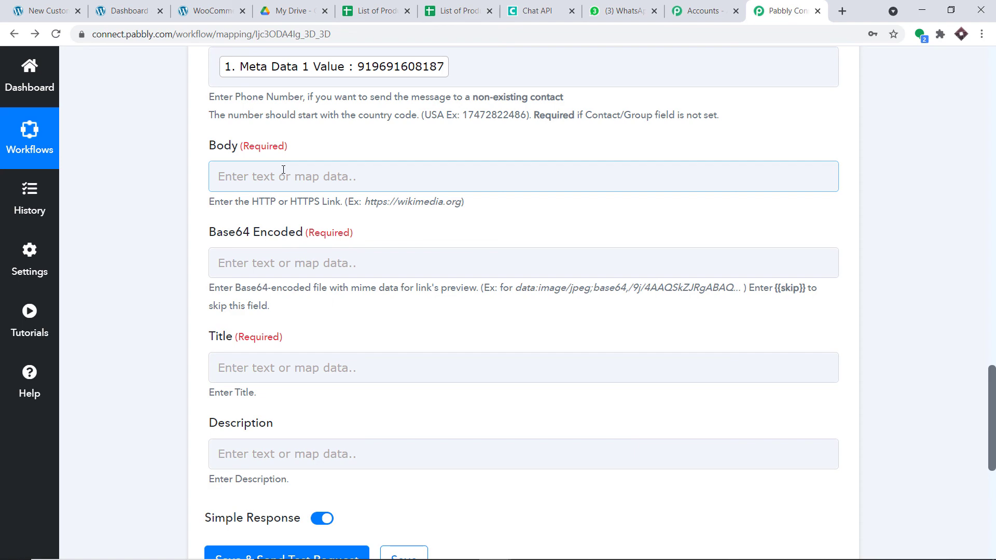
left_click(991, 196)
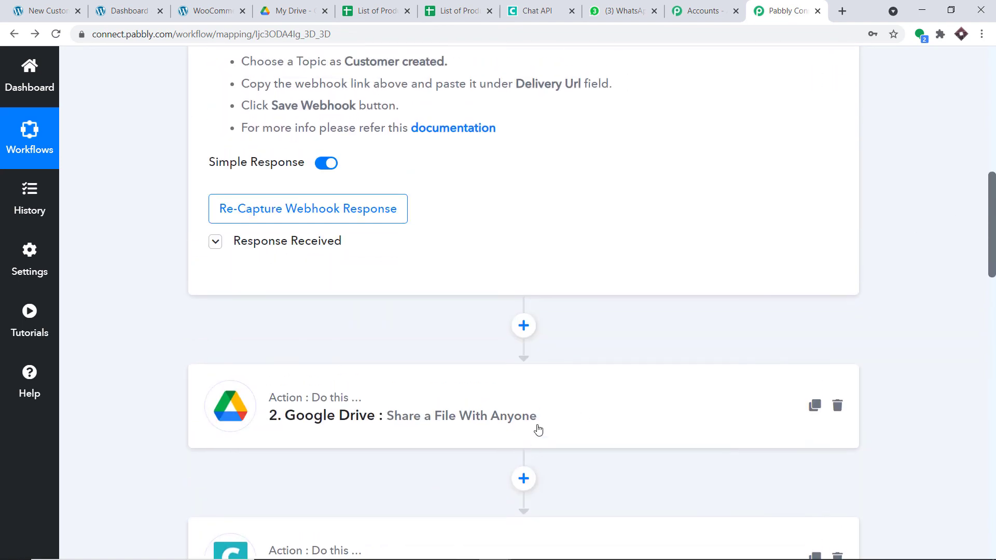
left_click(535, 424)
scroll(645, 354, "down", 2)
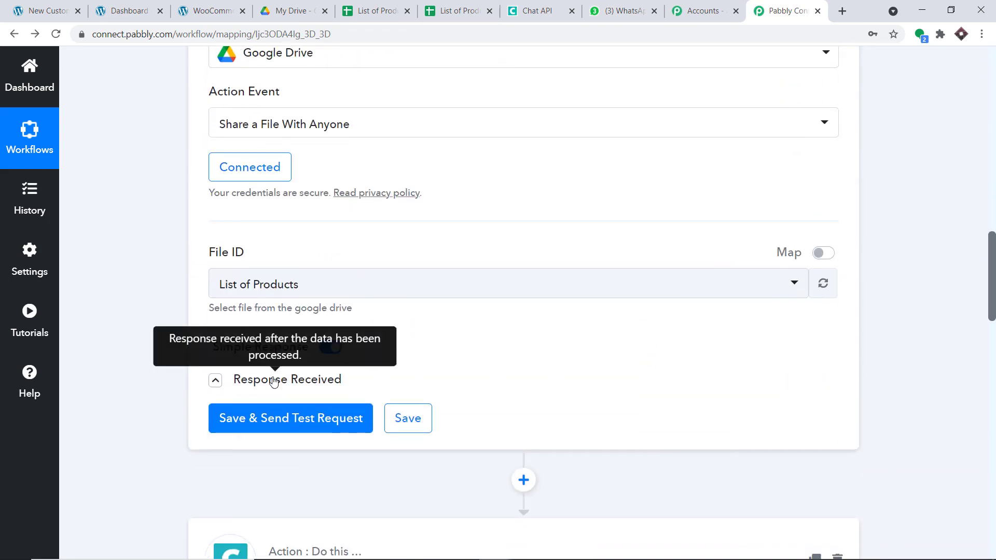
left_click(269, 378)
scroll(584, 349, "down", 6)
scroll(706, 369, "down", 2)
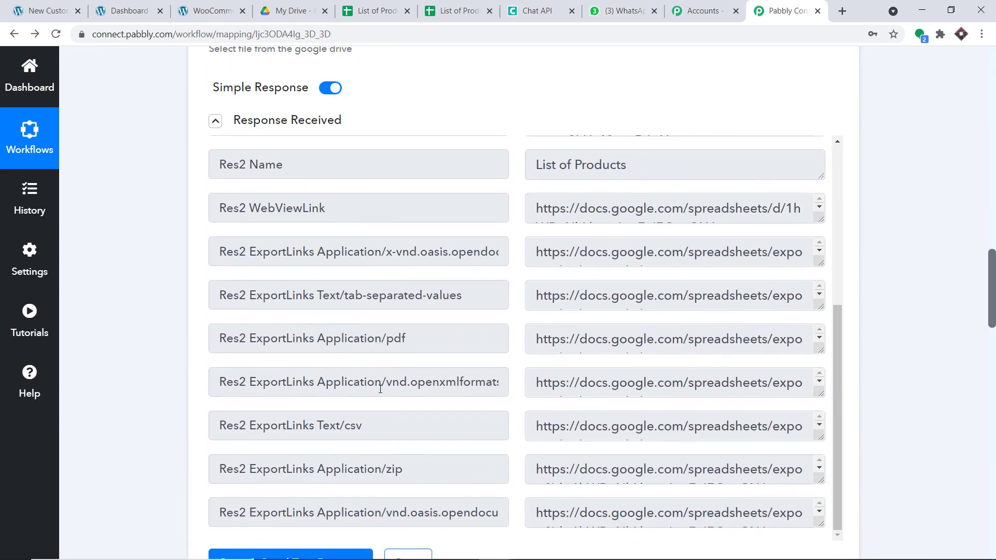
left_click_drag(372, 430, 220, 426)
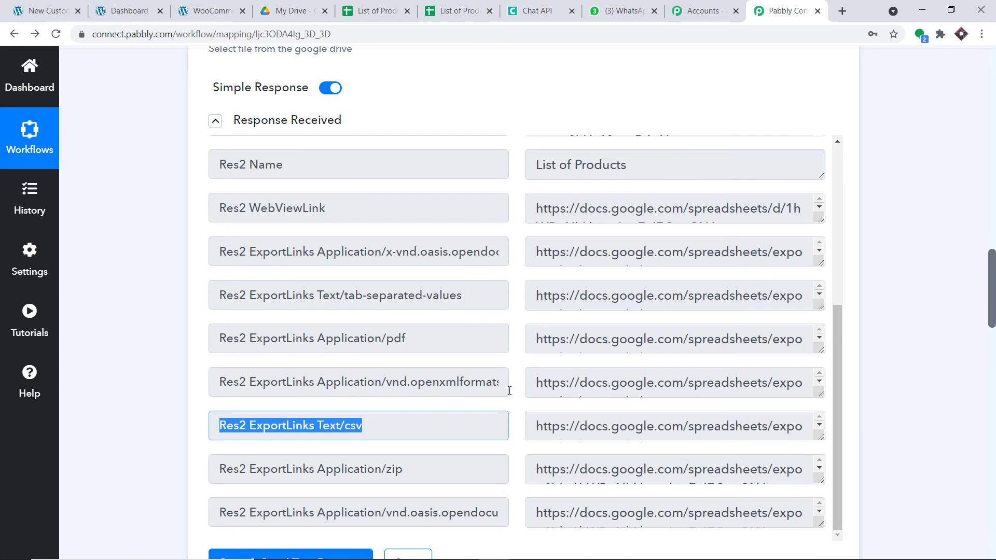
scroll(978, 455, "down", 15)
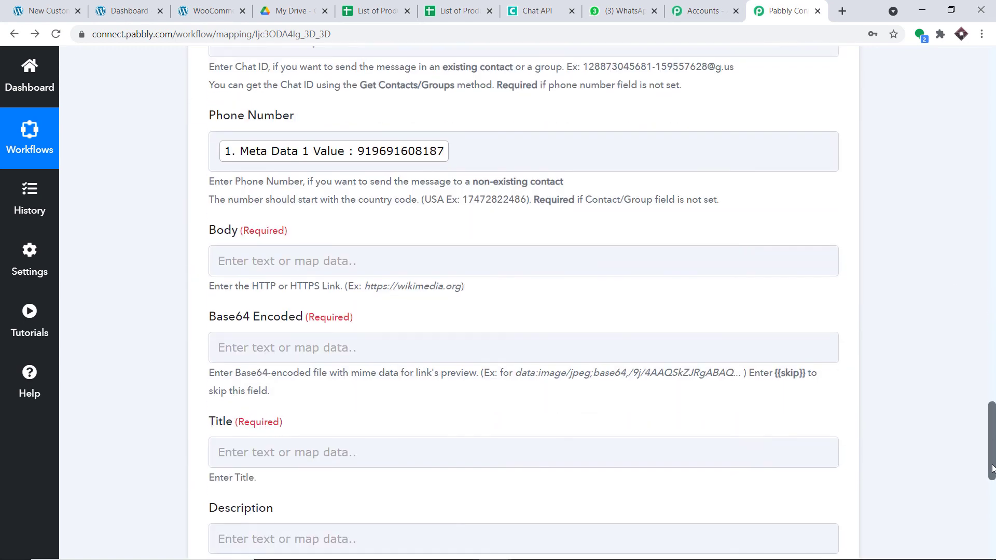
Insert the Google Drive step's 'Res2 ExportLinks Text/csv' link into the Body field
left_click(373, 261)
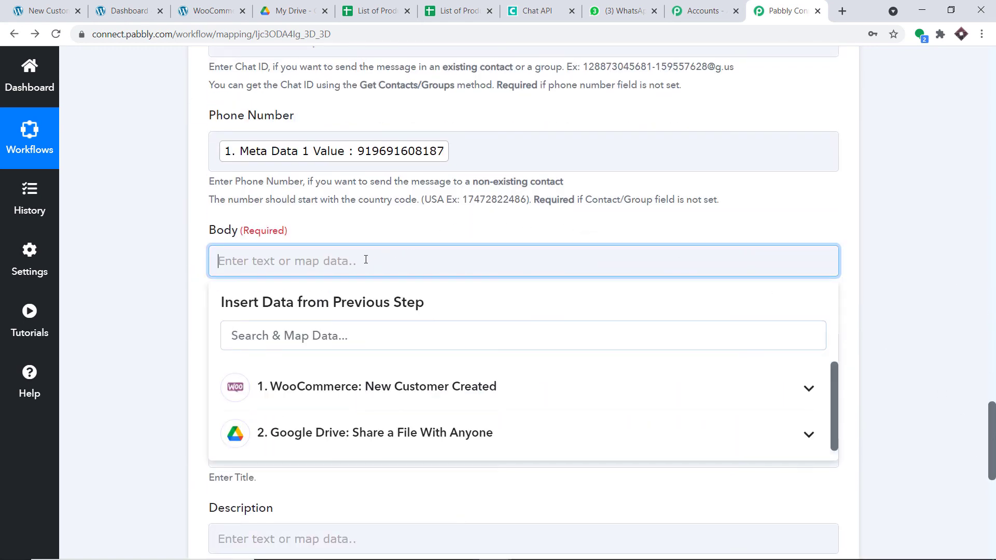
left_click(383, 432)
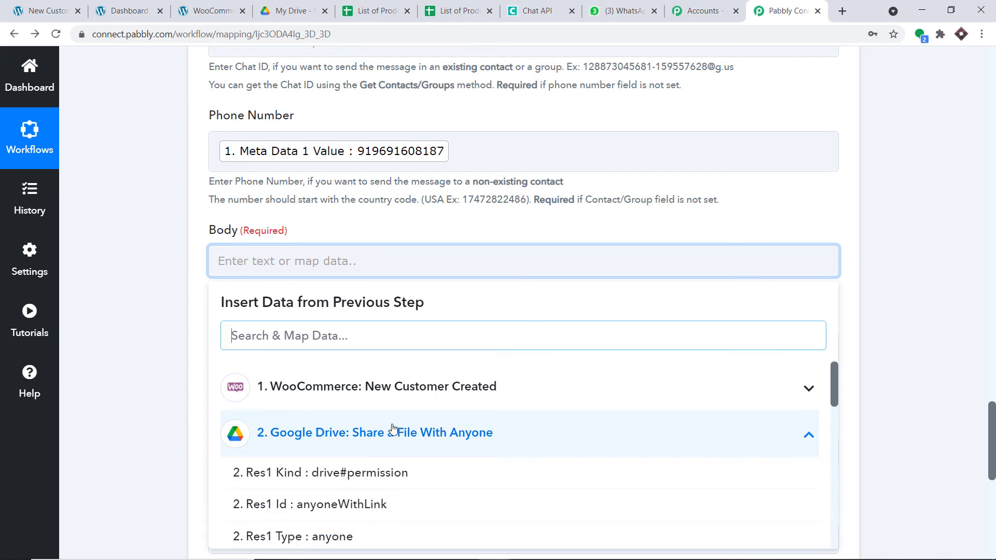
scroll(409, 456, "down", 5)
scroll(409, 456, "down", 3)
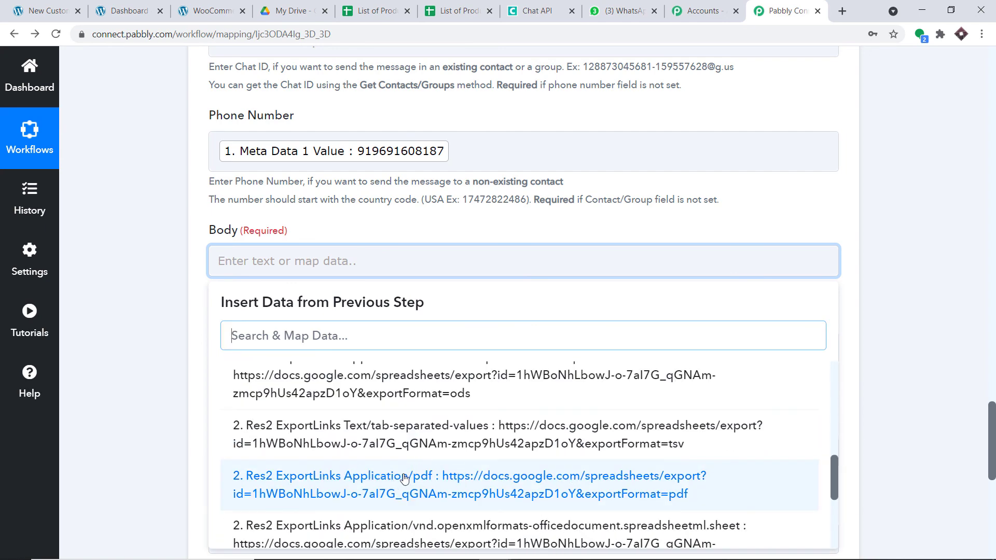
scroll(417, 479, "down", 1)
scroll(450, 481, "down", 1)
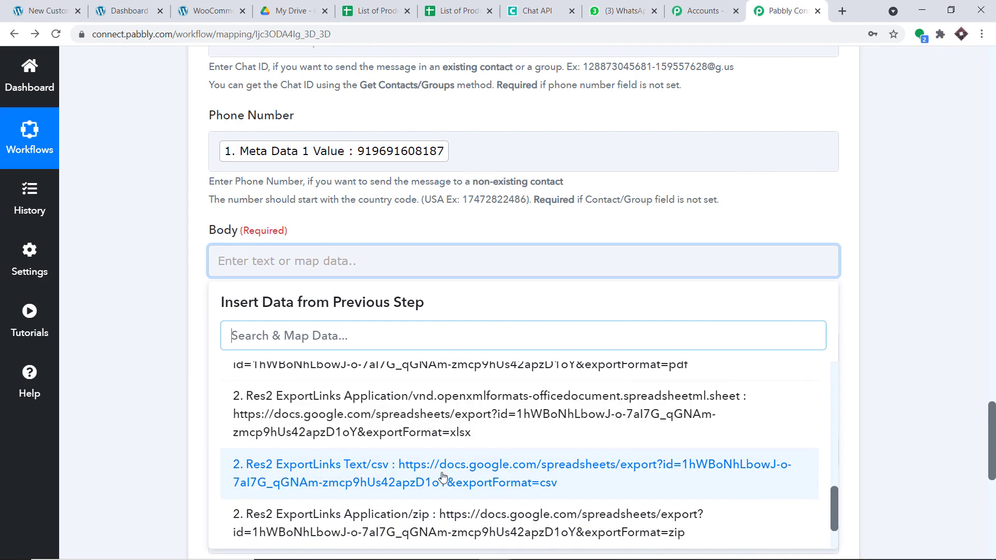
left_click(442, 476)
left_click(614, 237)
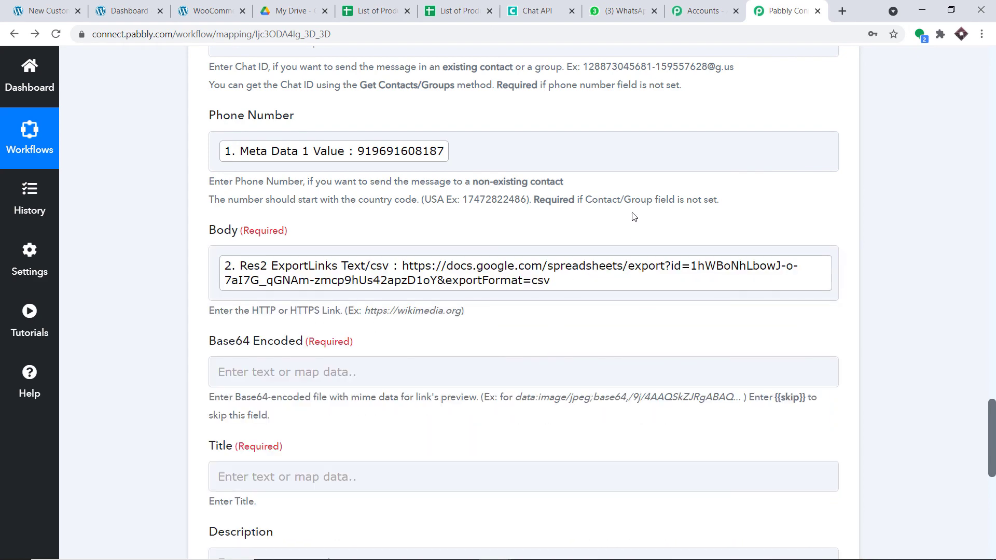
Set Base64 Encoded to {{skip}}, copied from the field's help text
scroll(621, 225, "down", 3)
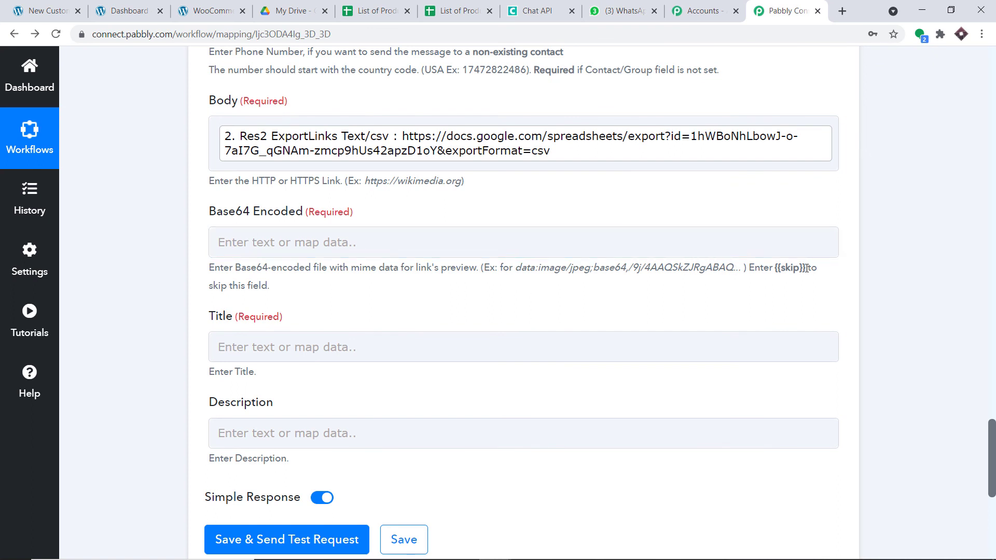
left_click_drag(806, 268, 776, 273)
right_click(776, 268)
left_click(792, 279)
left_click(296, 243)
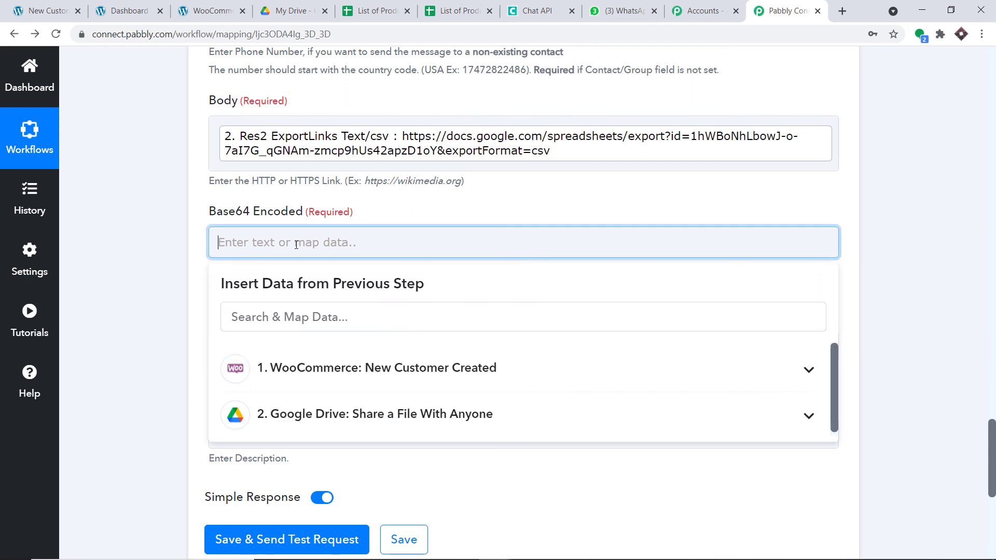
key("ctrl+v")
left_click(356, 207)
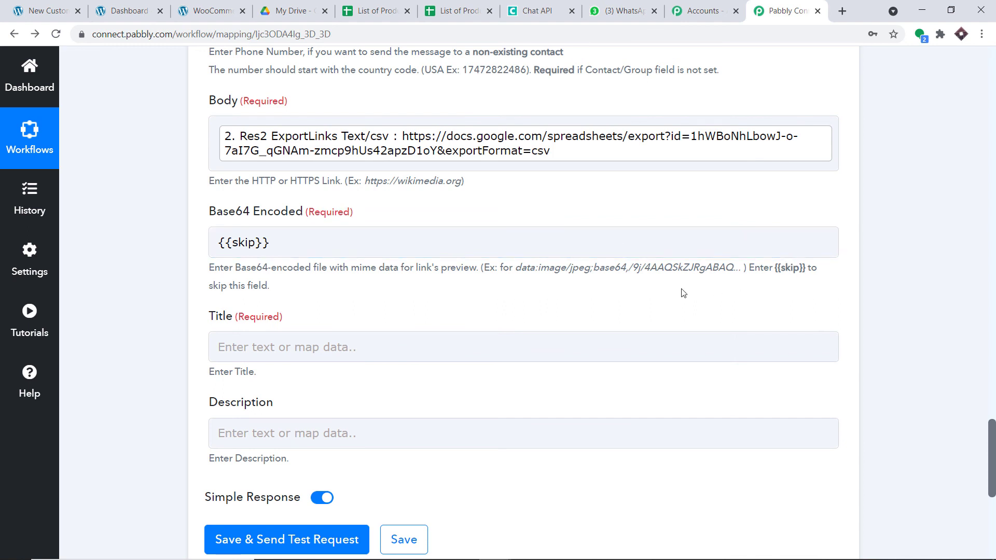
scroll(312, 269, "down", 1)
left_click(277, 282)
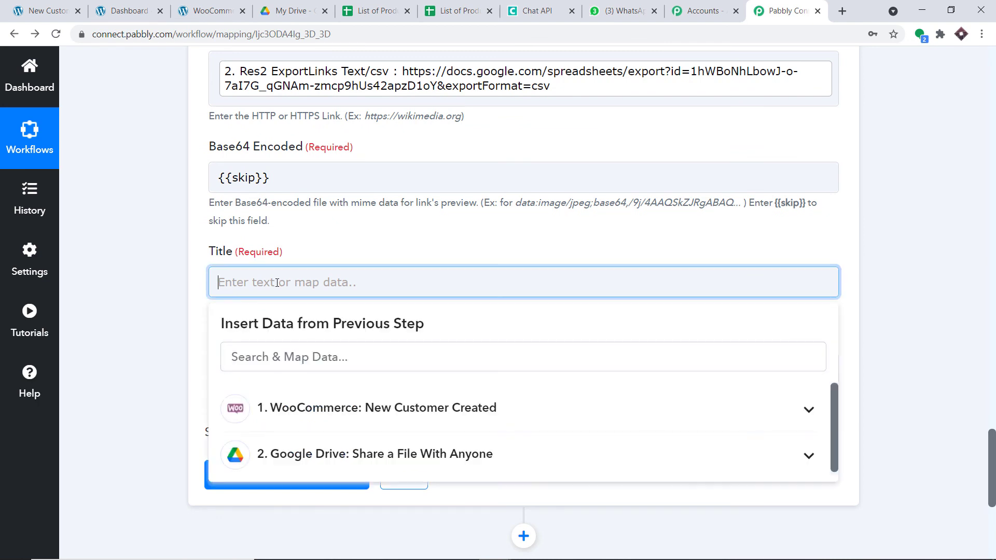
Set the Title to 'Hello' followed by the WooCommerce customer's '1. First Name' and '1. Last Name'
type("Hello")
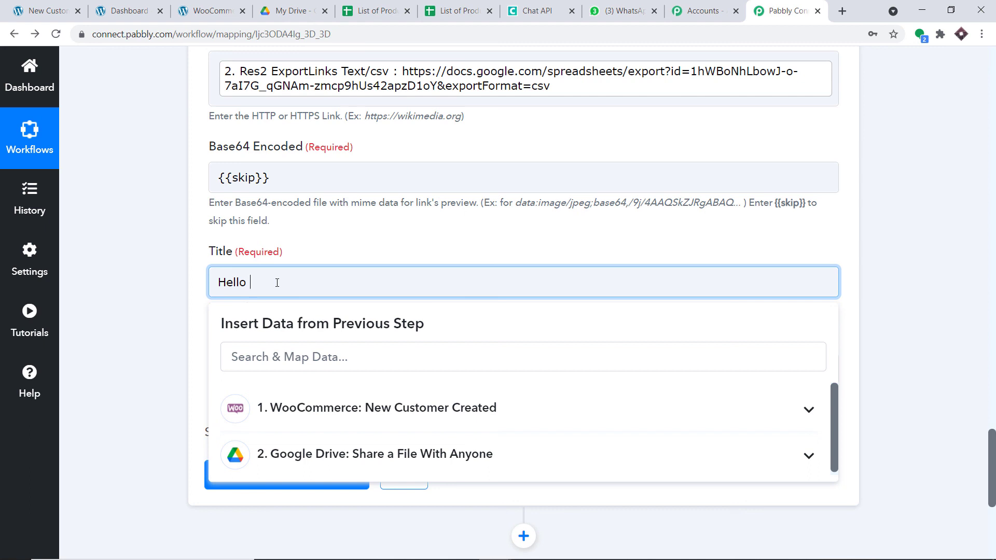
left_click(432, 412)
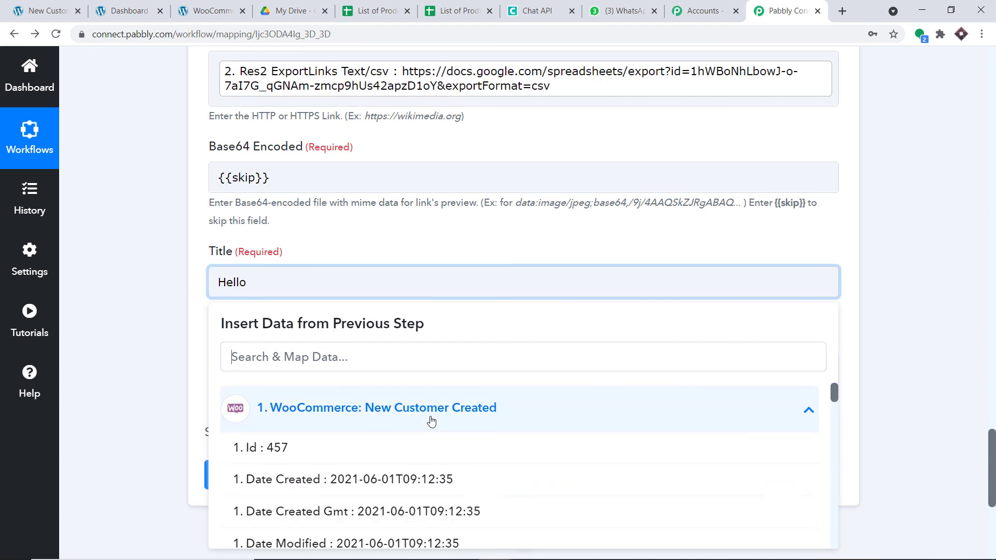
scroll(431, 420, "down", 3)
scroll(431, 420, "down", 5)
scroll(411, 420, "up", 2)
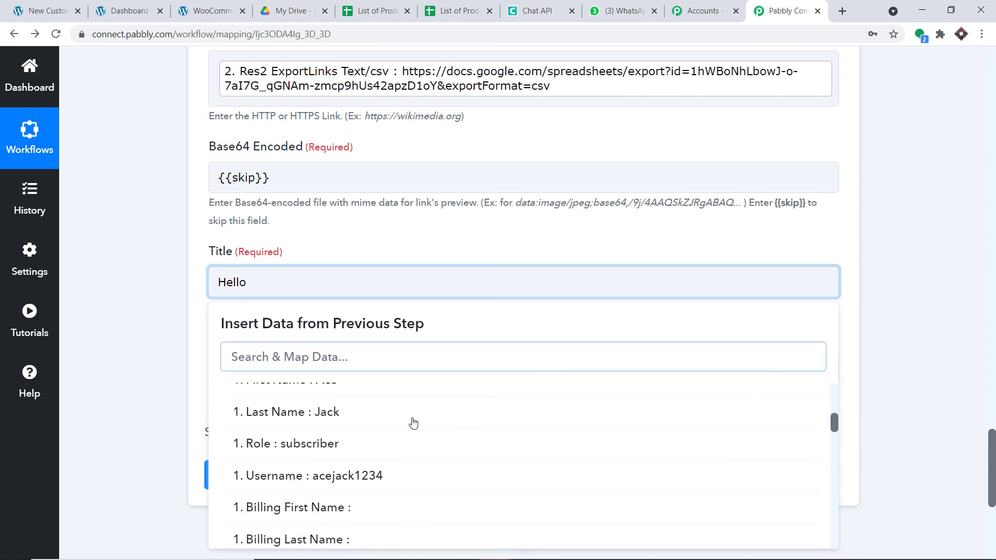
scroll(355, 418, "up", 1)
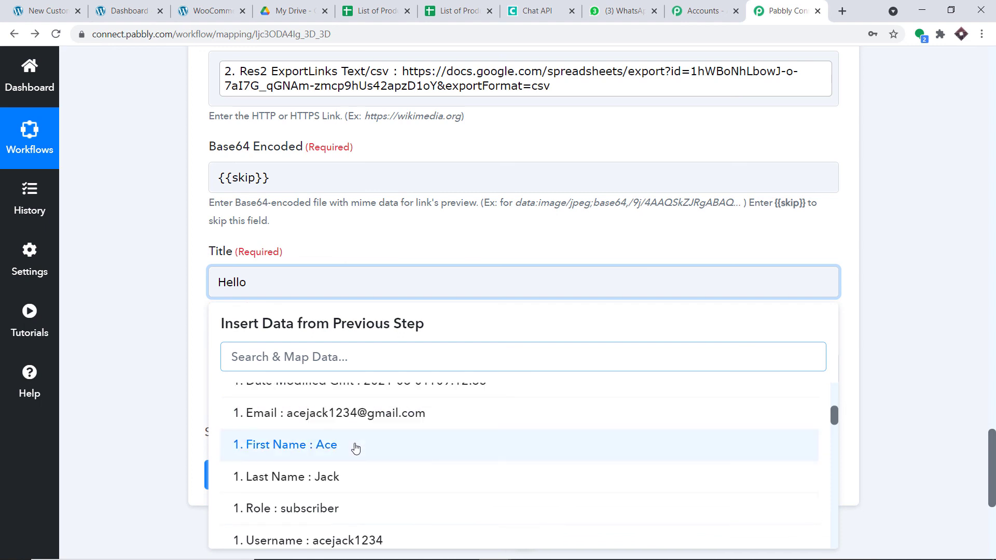
left_click(356, 447)
left_click(373, 415)
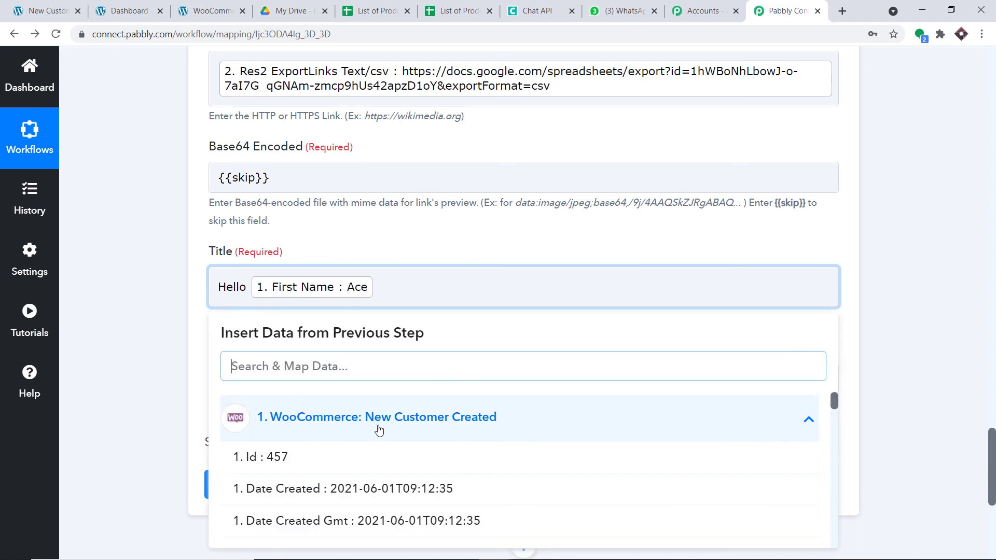
scroll(378, 427, "down", 3)
left_click(353, 487)
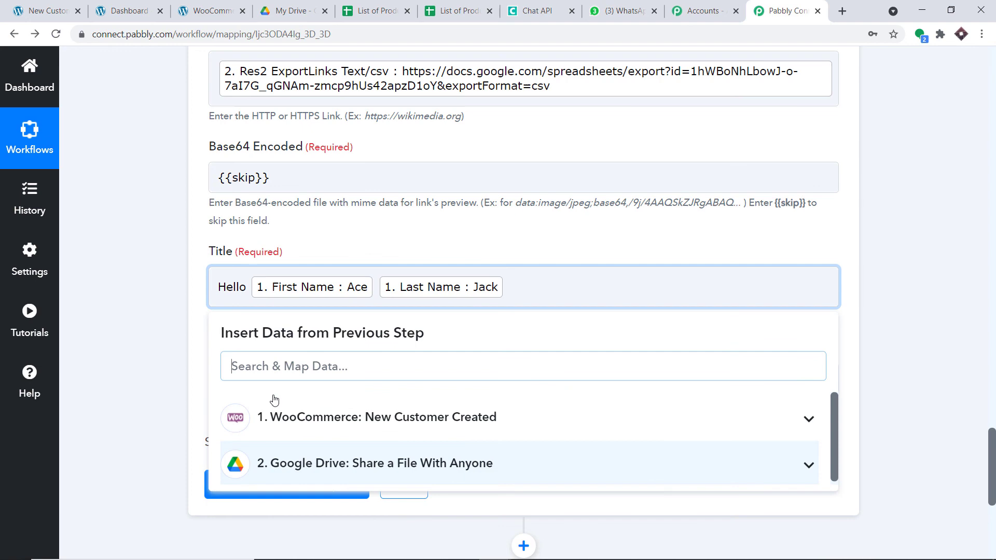
left_click(152, 282)
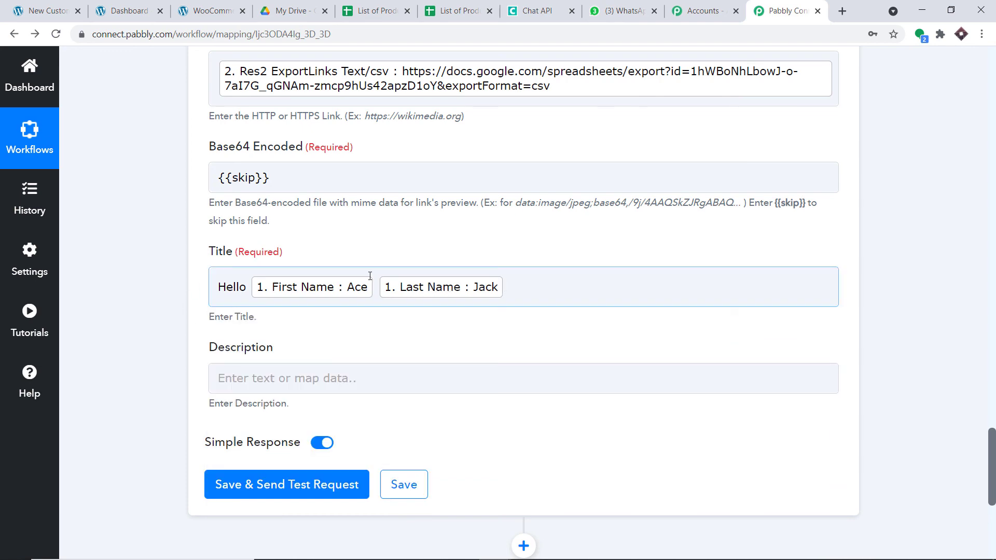
scroll(365, 267, "up", 1)
scroll(364, 270, "down", 4)
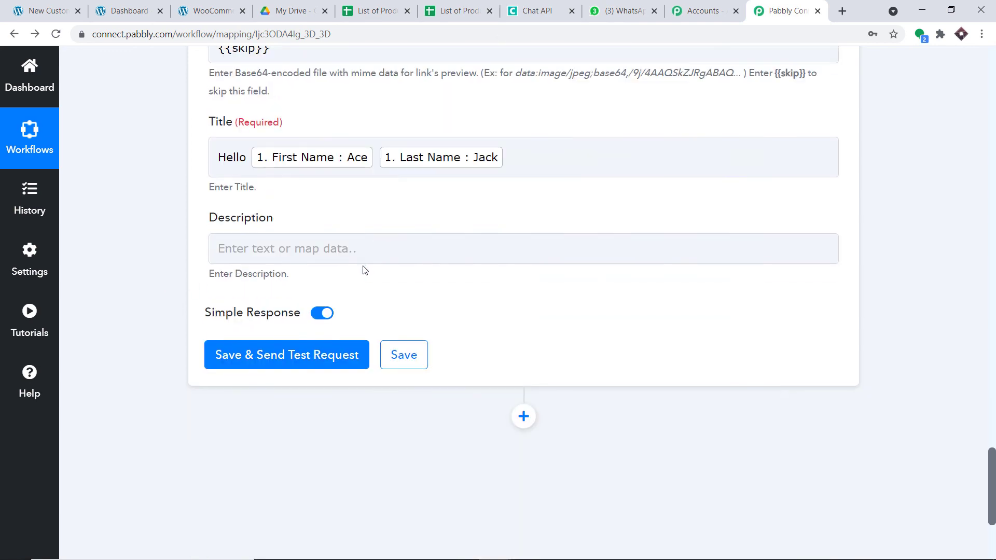
Save and test the Send Link step, confirming the response shows Sent 1 and QueueNumber 141
left_click(316, 357)
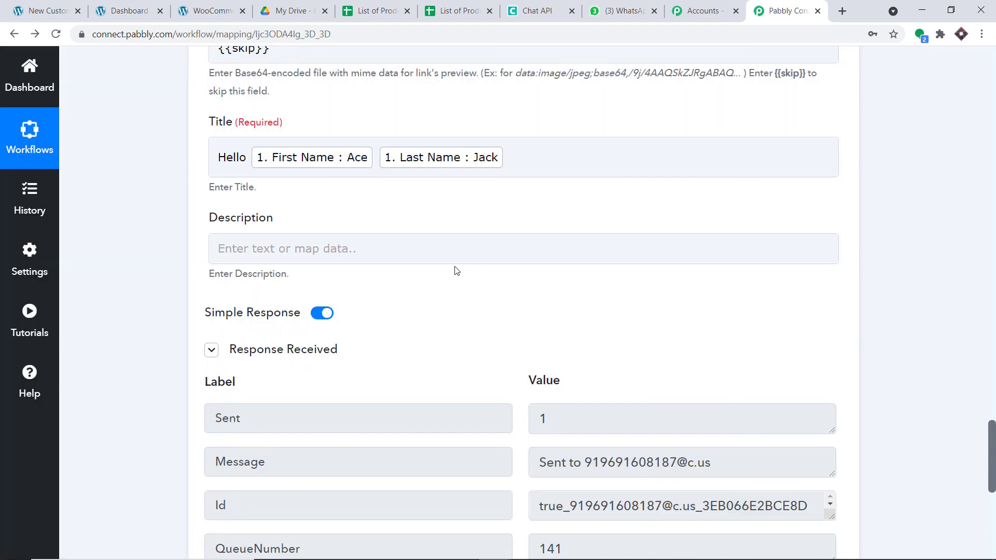
scroll(456, 272, "down", 1)
scroll(459, 276, "down", 4)
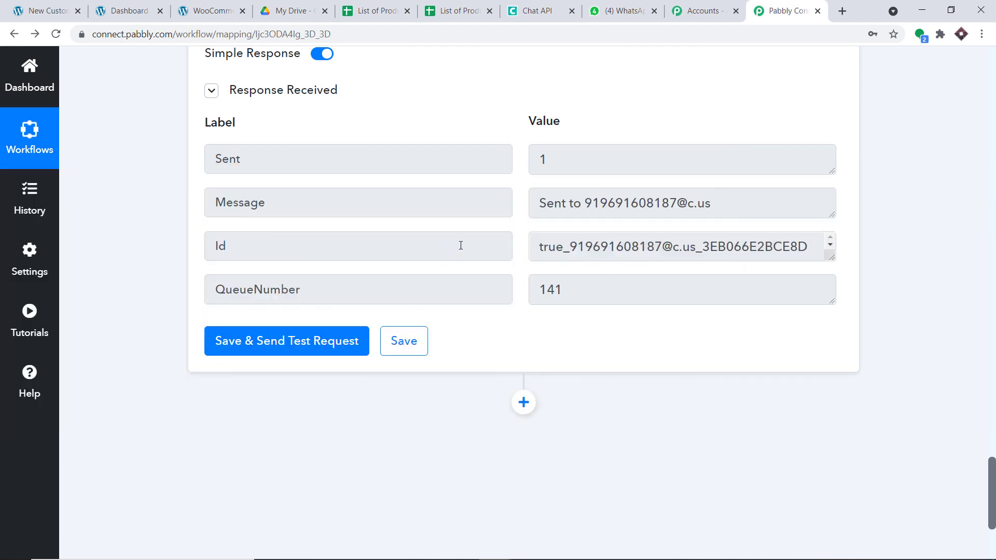
scroll(458, 247, "up", 4)
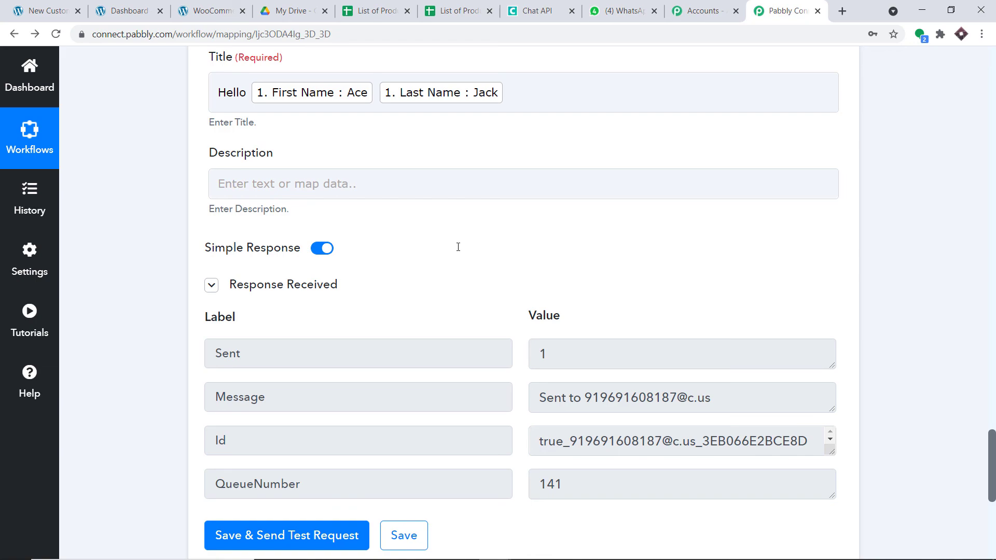
scroll(982, 137, "up", 20)
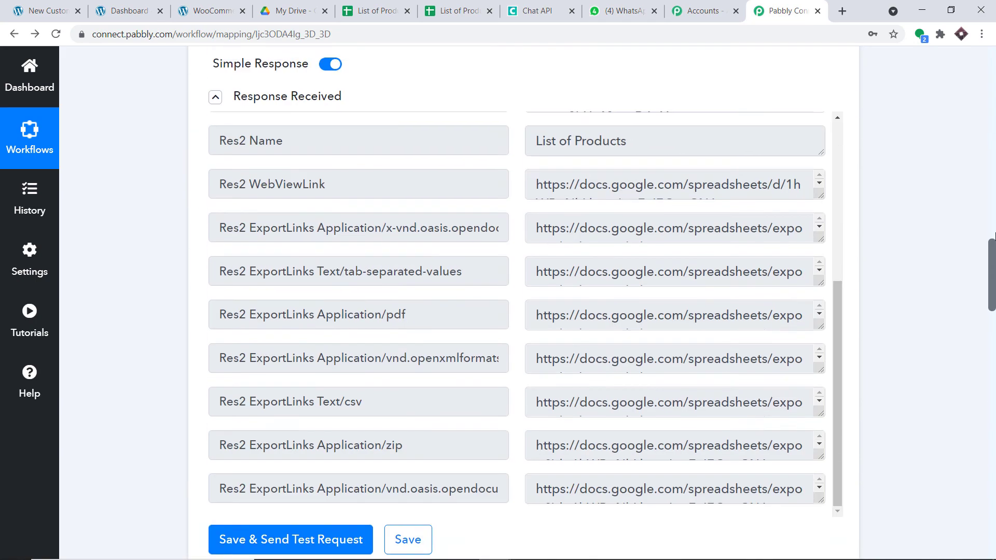
scroll(982, 138, "up", 5)
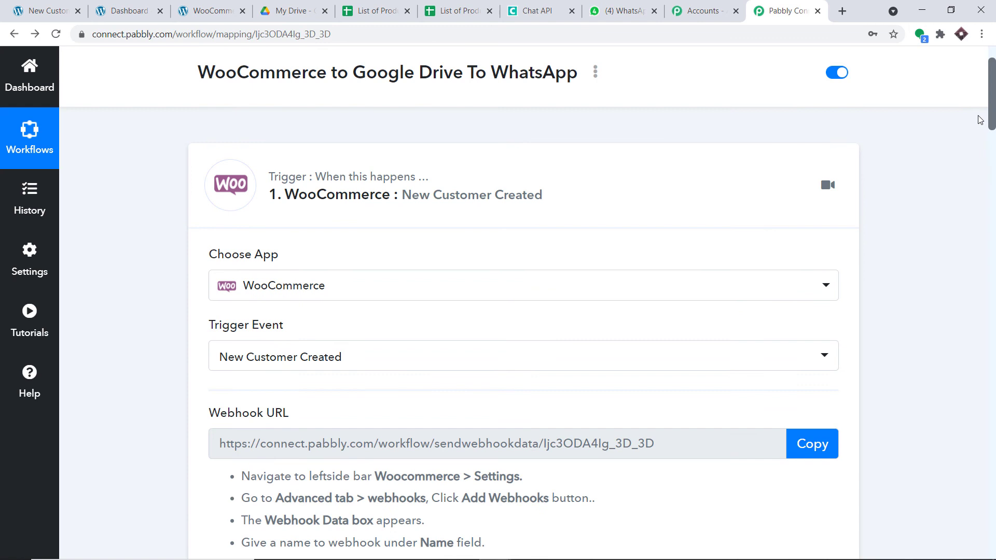
Collapse the WooCommerce trigger, Google Drive action and Chat API action into compact summaries
left_click(539, 203)
left_click(458, 320)
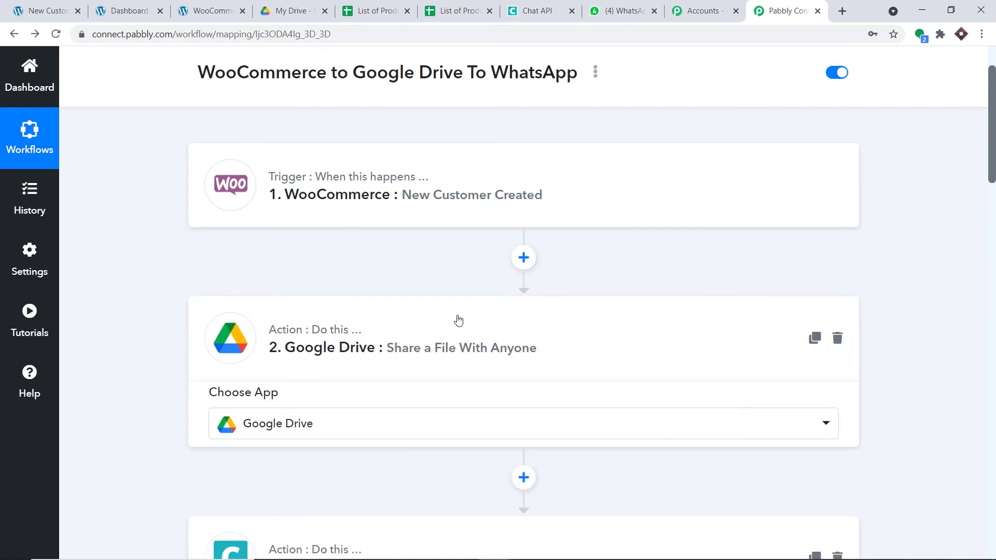
scroll(464, 342, "down", 3)
left_click(473, 366)
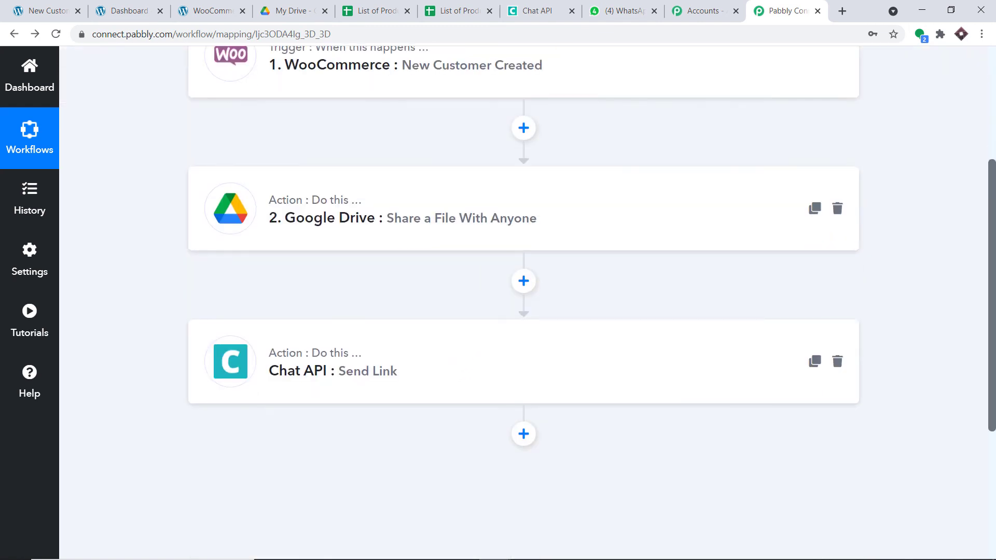
scroll(464, 353, "up", 3)
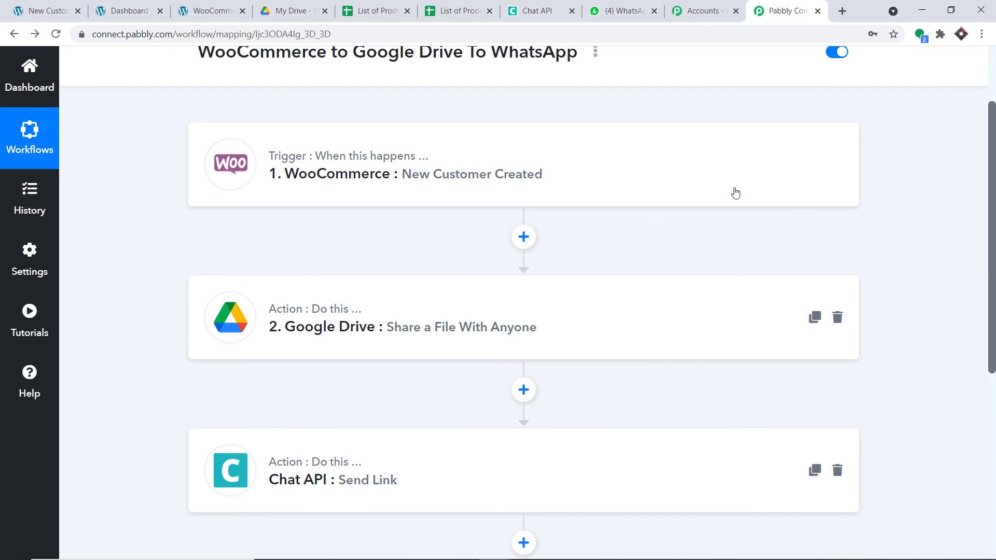
scroll(731, 195, "down", 1)
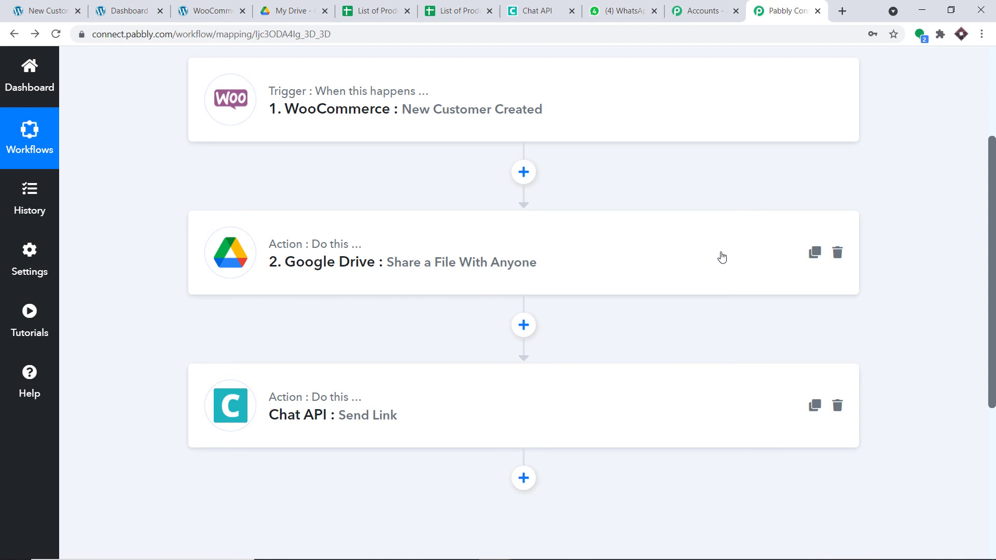
scroll(707, 248, "down", 1)
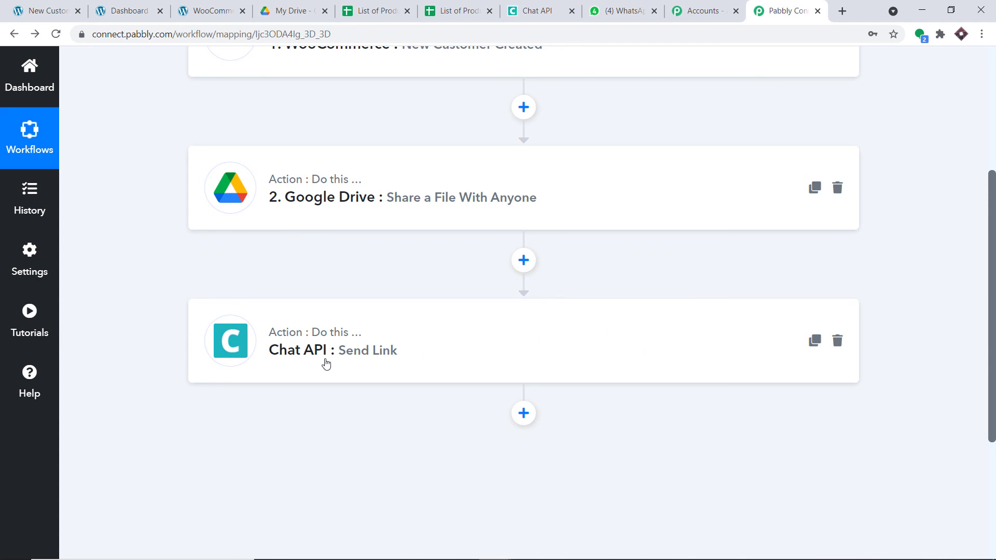
scroll(408, 361, "up", 1)
scroll(408, 362, "up", 2)
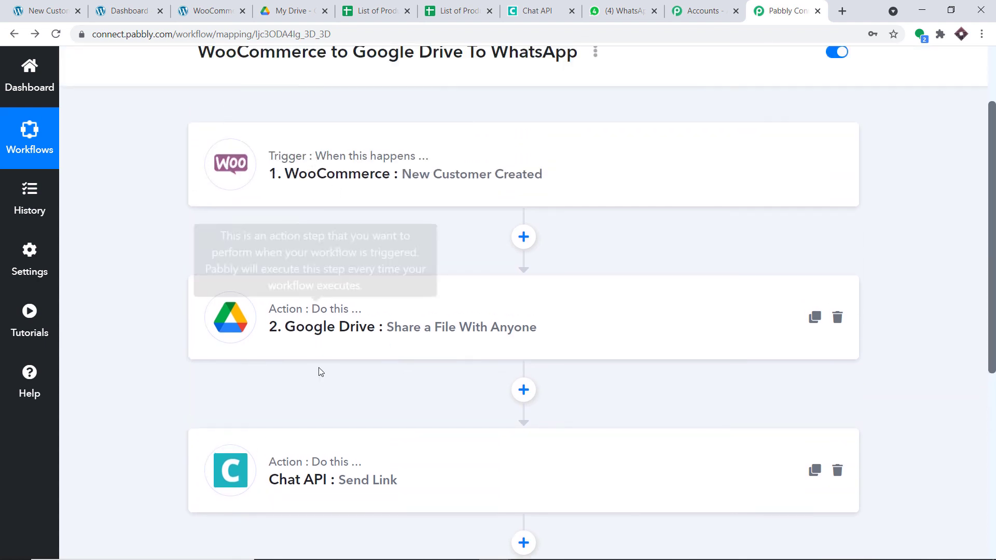
mouse_move(320, 472)
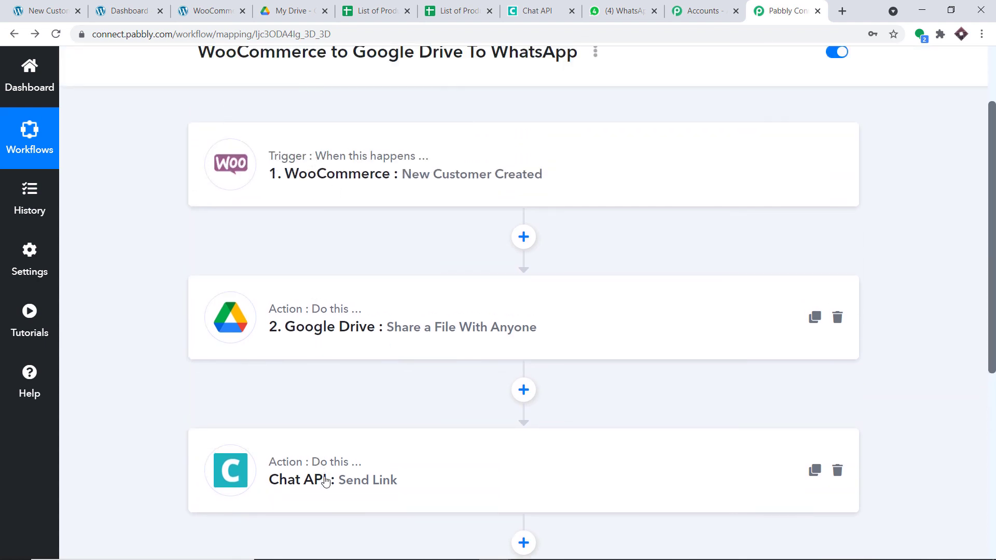